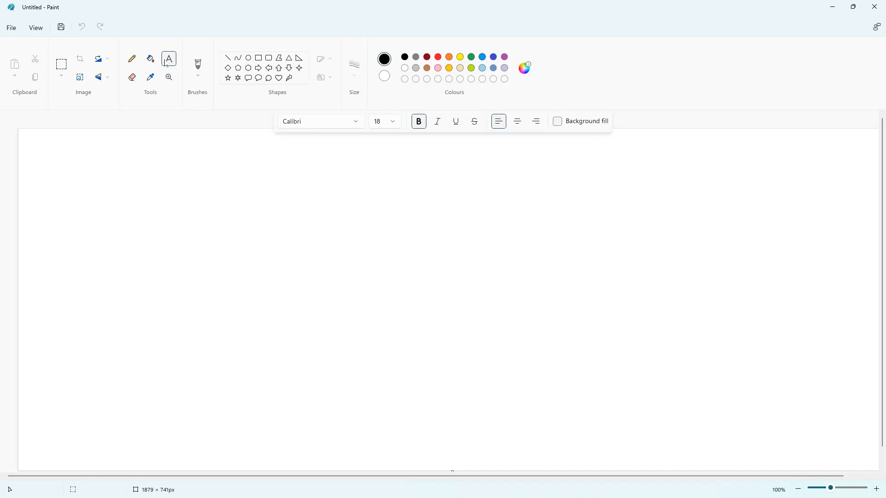
Select the rounded rectangle shape and look over the outline size options
click(268, 58)
click(362, 69)
click(355, 93)
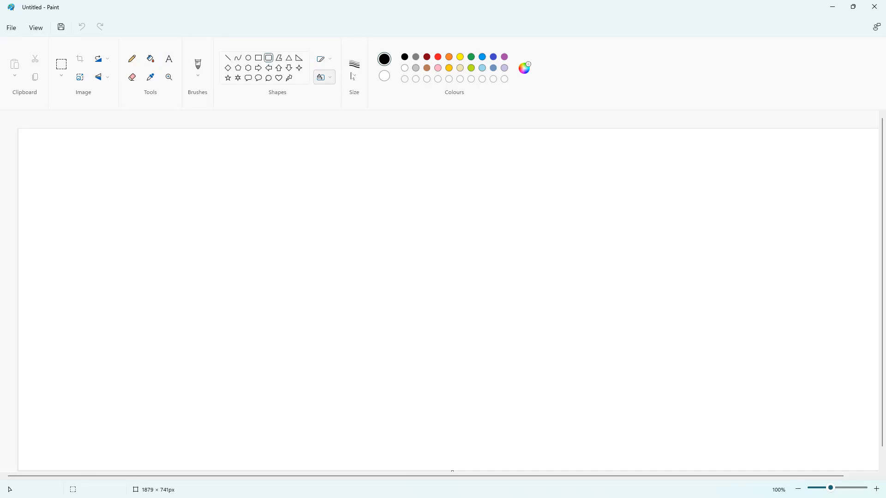
With a 1px blue outline, draw two small boxes inside an enclosing box inside an outer box
click(355, 73)
click(361, 93)
click(482, 57)
drag(215, 239, 254, 277)
mouse_move(263, 241)
mouse_down()
mouse_move(302, 277)
mouse_move(284, 255)
mouse_up()
click(325, 248)
drag(198, 215, 318, 307)
click(363, 278)
mouse_move(164, 182)
mouse_down()
mouse_move(210, 316)
mouse_move(356, 345)
mouse_up()
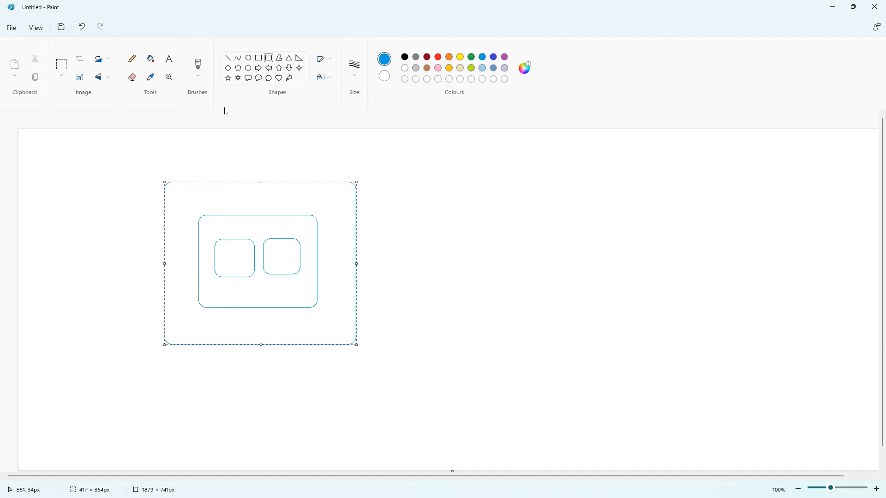
Label the middle box 'Subnet' and the outer box 'PROD-VNET'
click(168, 59)
click(245, 198)
text(Subnet)
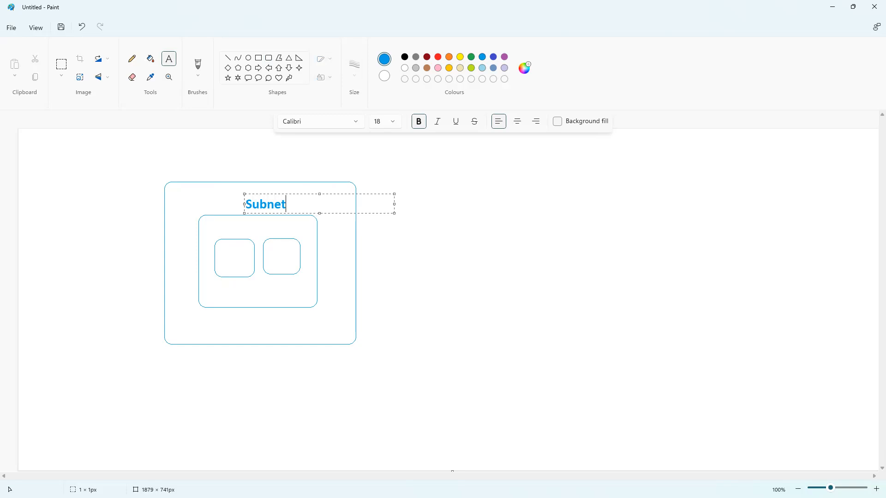
click(259, 173)
click(261, 167)
text(PROD-VNET)
click(220, 260)
Label the two small boxes 'WEB1' and 'Web2'
click(220, 260)
text(WEB1)
click(247, 234)
click(268, 255)
text(Web2)
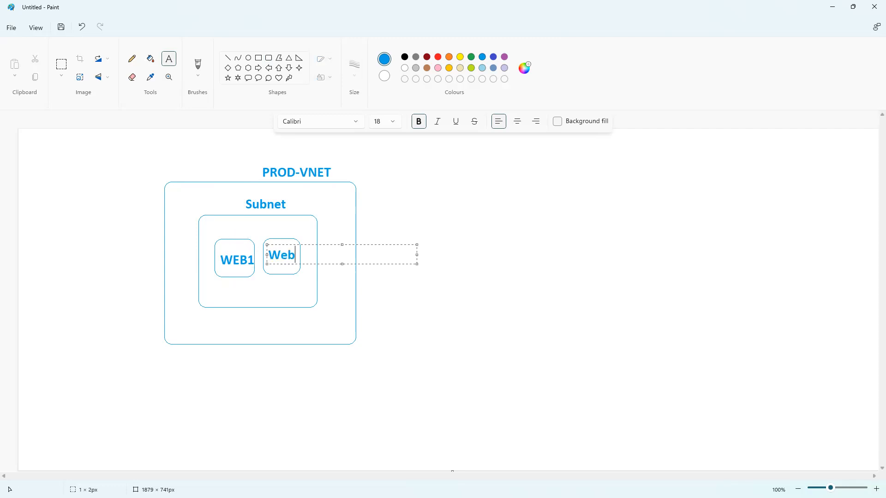
click(310, 222)
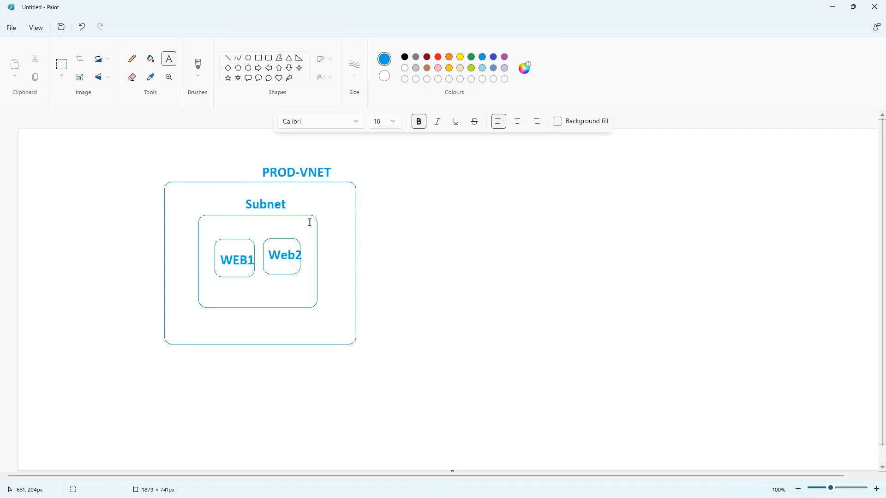
click(269, 58)
Draw a small blue rounded box at the upper right with a small diamond just below it
drag(646, 167, 679, 197)
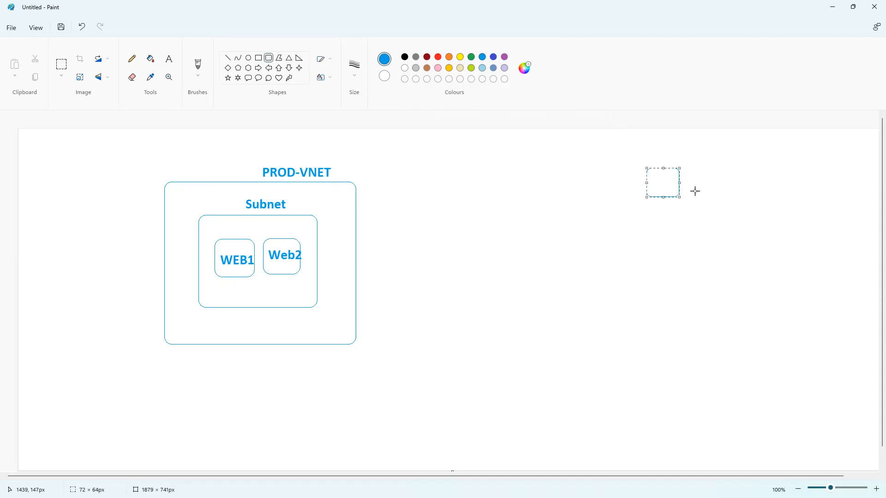
click(227, 68)
drag(674, 199, 650, 212)
click(603, 205)
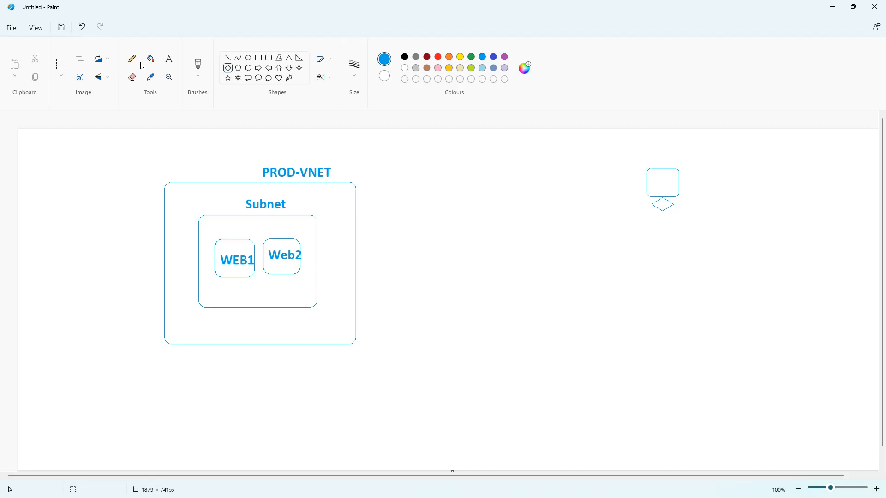
Add 'NIC- Private IP' at the bottom of the Subnet box and 'NSG' at its right edge
click(169, 59)
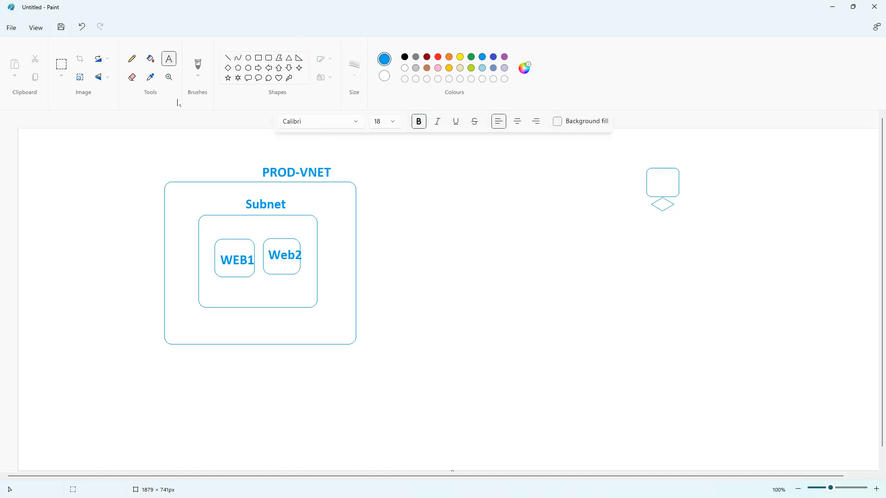
click(257, 288)
text(NIC-)
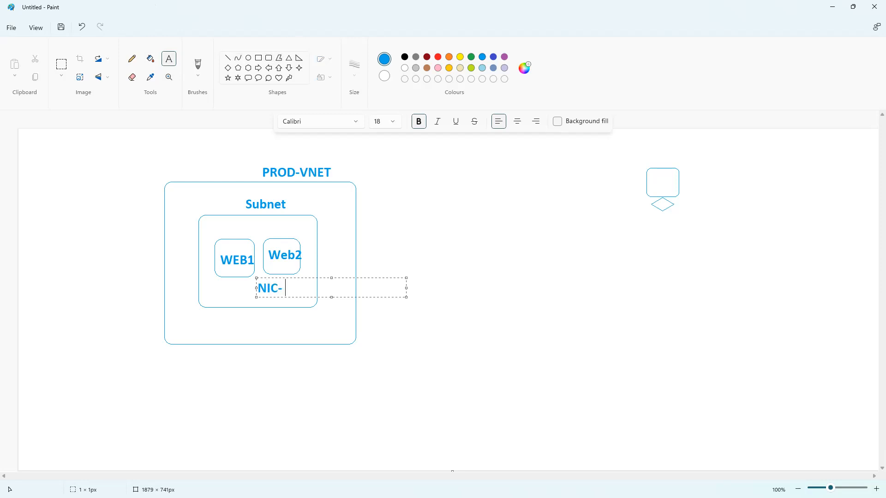
text( Private IP)
click(380, 222)
click(312, 231)
text(NSG)
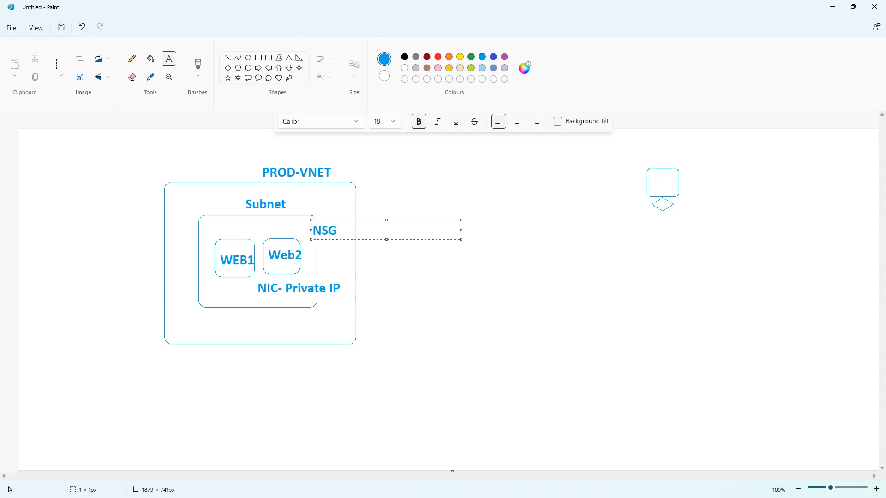
click(313, 190)
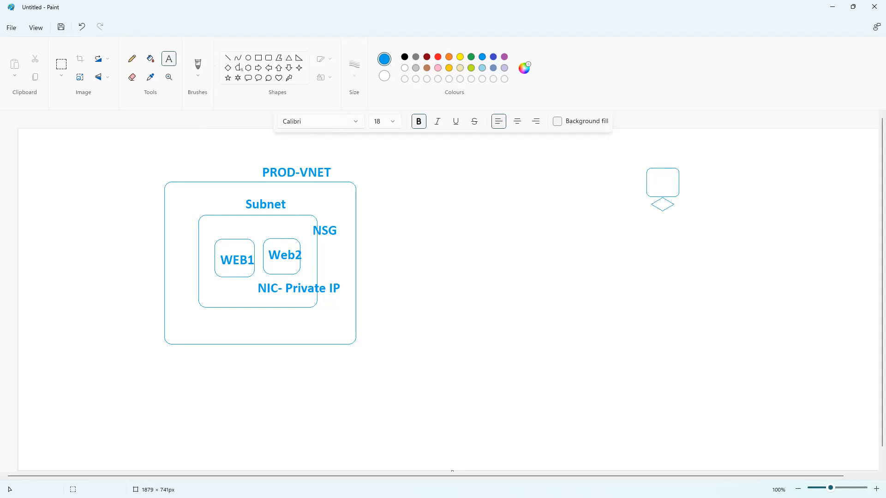
Draw a tall purple rounded box along PROD-VNET's right edge
click(268, 58)
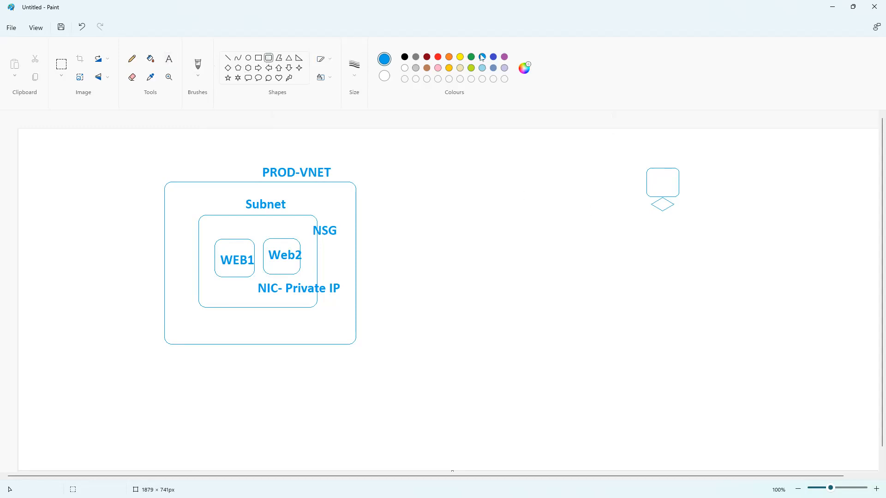
click(504, 57)
drag(346, 171, 376, 356)
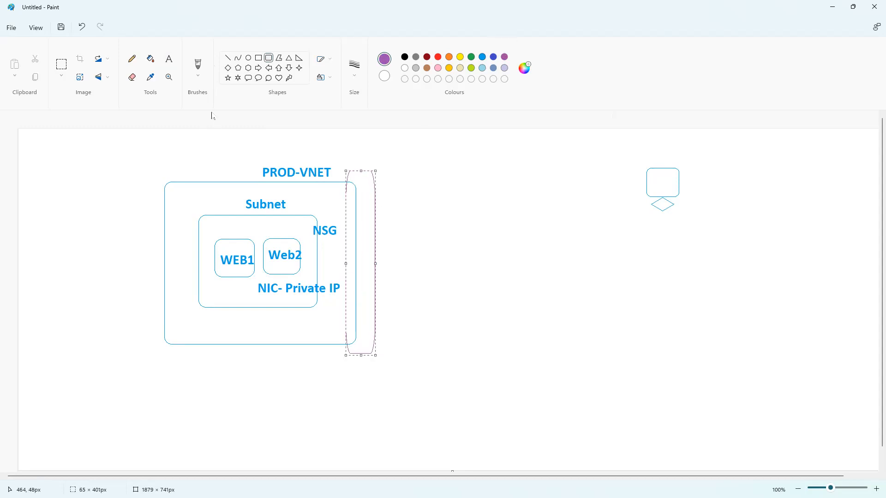
Label the purple box 'VNET Gateway'
click(169, 58)
click(380, 178)
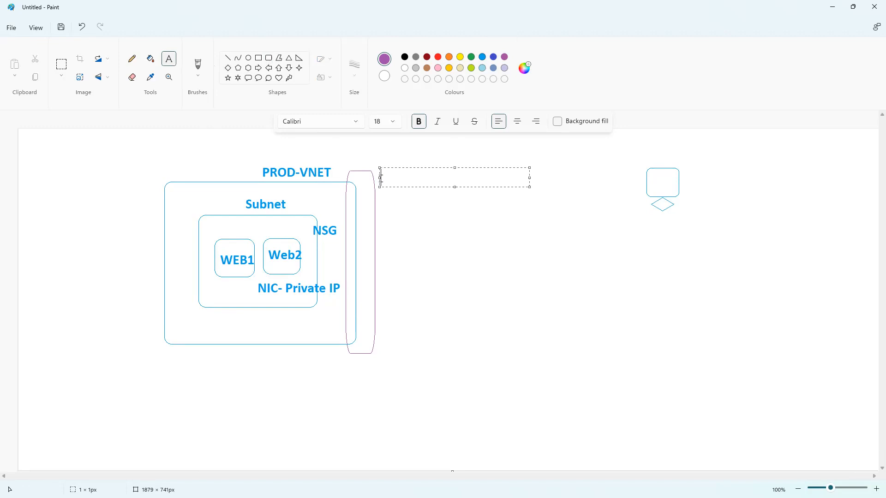
text(VNET Gateway)
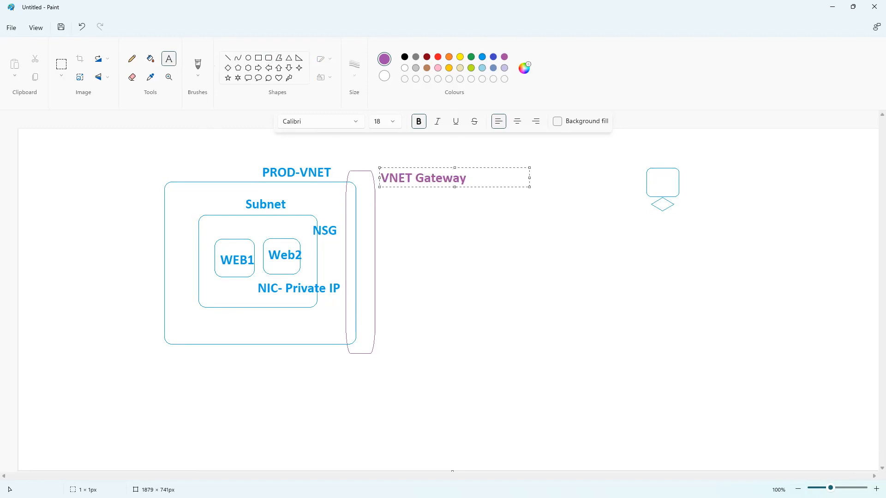
click(409, 220)
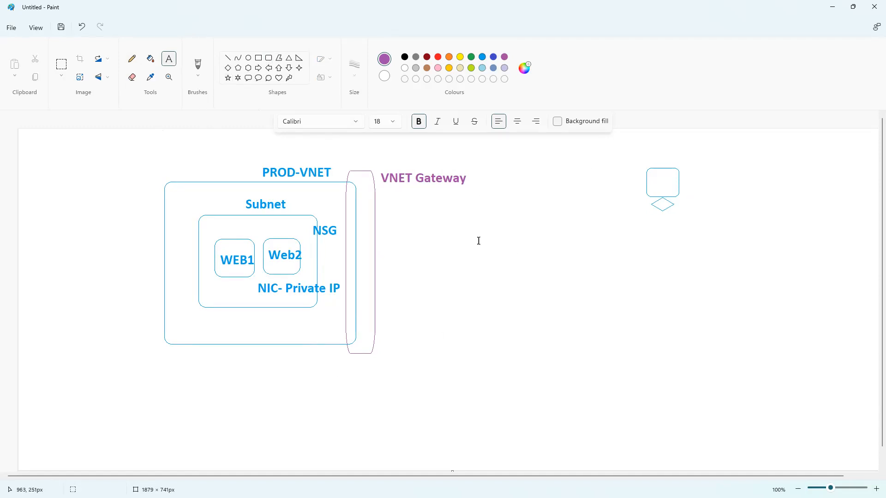
Add the notes 'Root Certificate', 'Client Certificate' and 'export cert-> Cert KEY' beside the small box
click(700, 182)
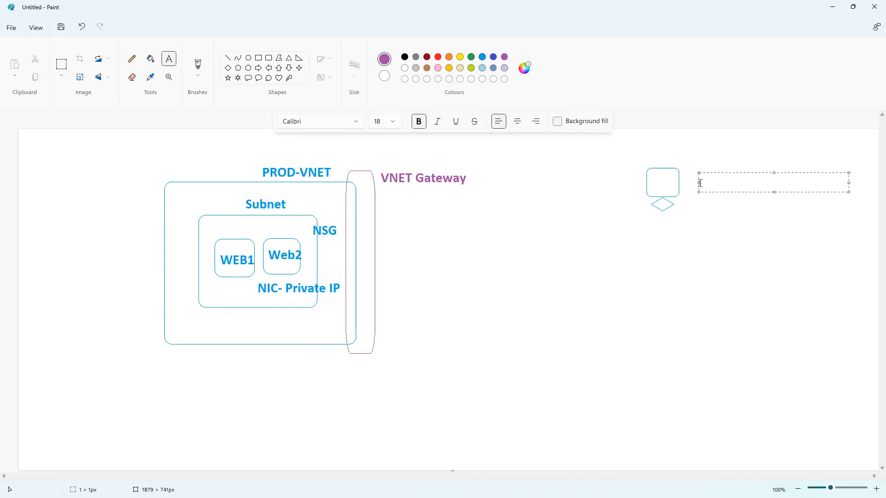
text(Root Certificate)
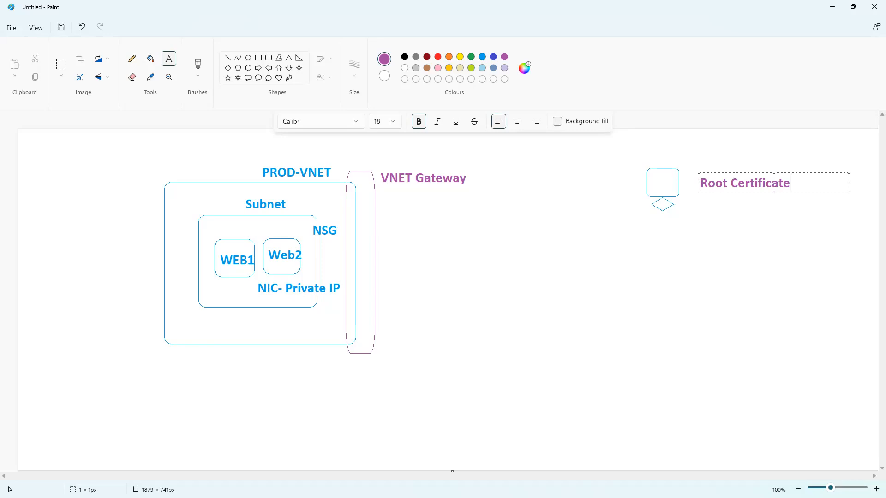
click(706, 210)
click(706, 212)
text(Client Certificate)
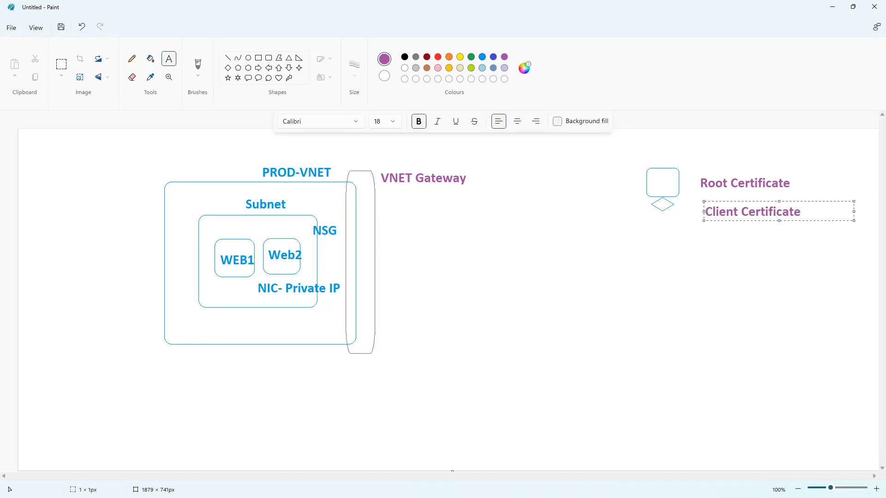
click(723, 270)
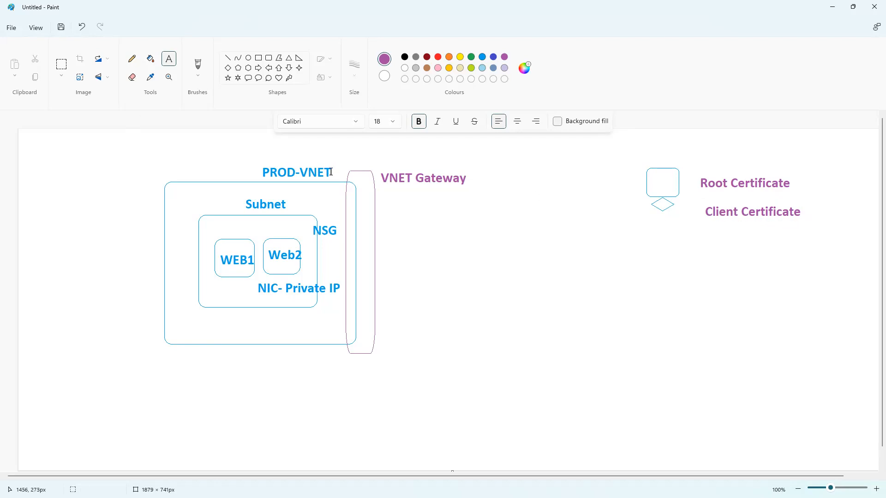
click(634, 266)
text(expor)
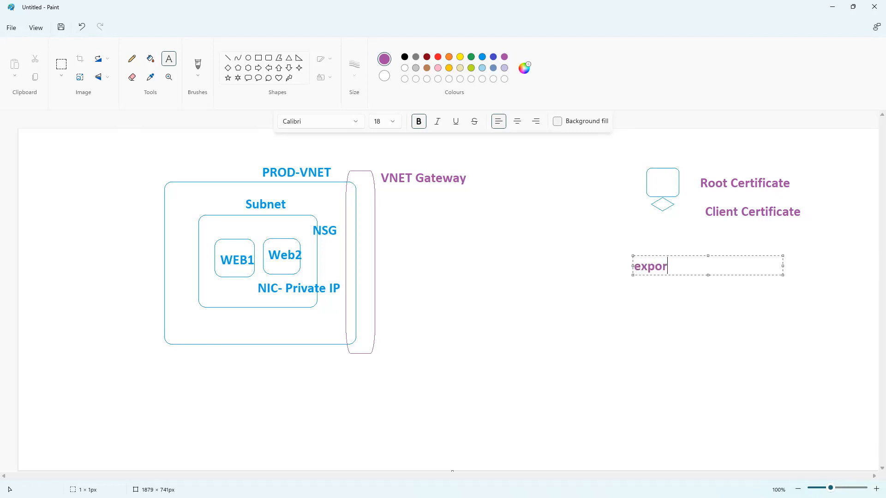
text(t cert-> Cert KEY)
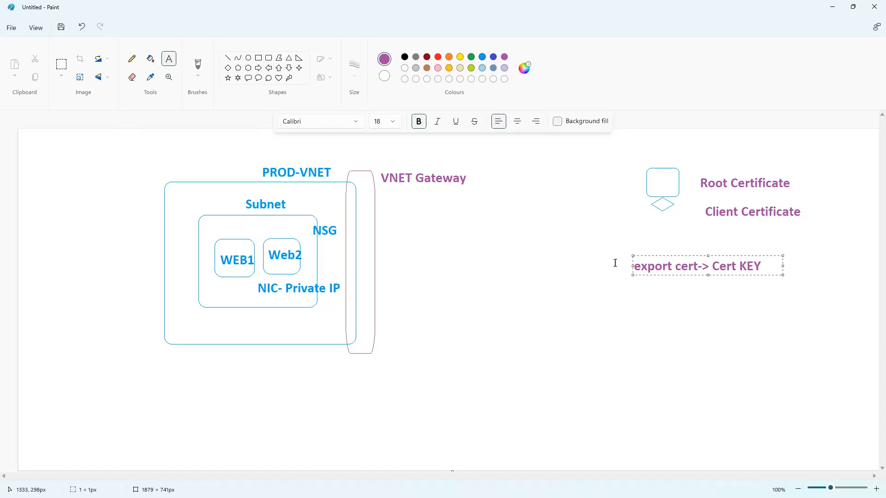
click(576, 245)
Draw a freehand pencil line from the VNET Gateway box to the 'export cert-> Cert KEY' note
click(131, 66)
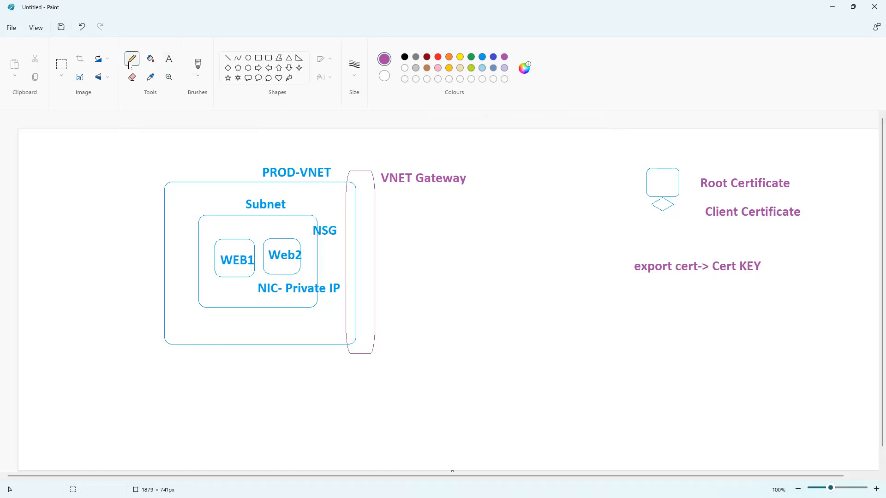
drag(627, 270, 377, 262)
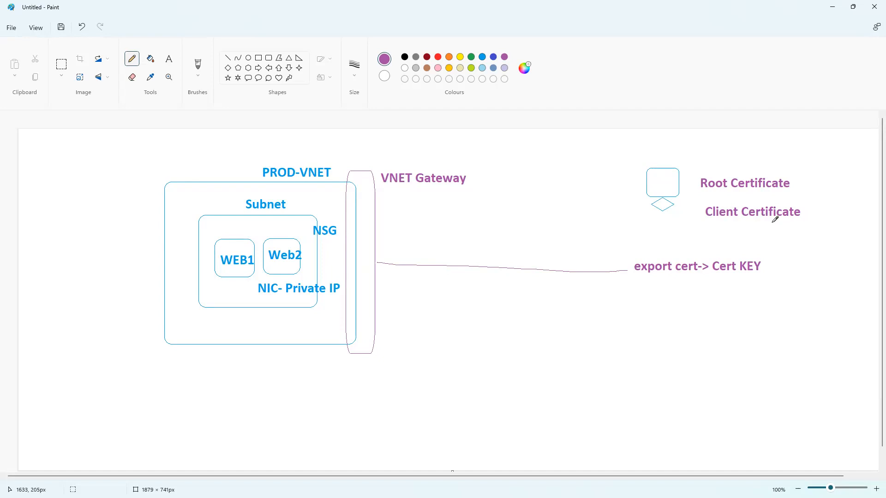
Add the note 'Export-> Import' and draw a pencil arrow down-right from the gateway
click(169, 60)
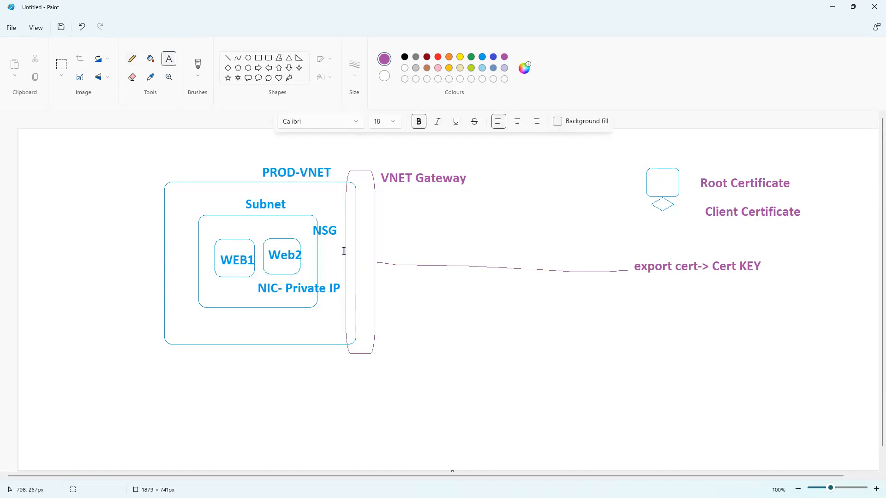
click(644, 301)
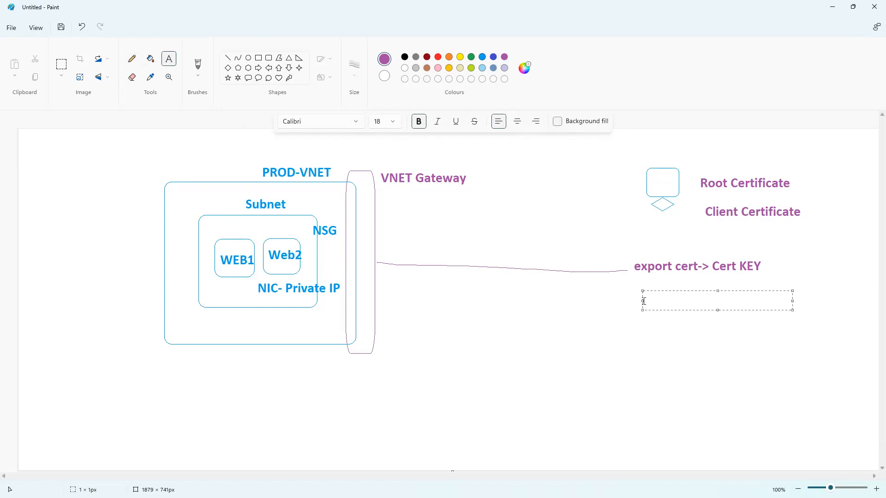
text(Export-> Install)
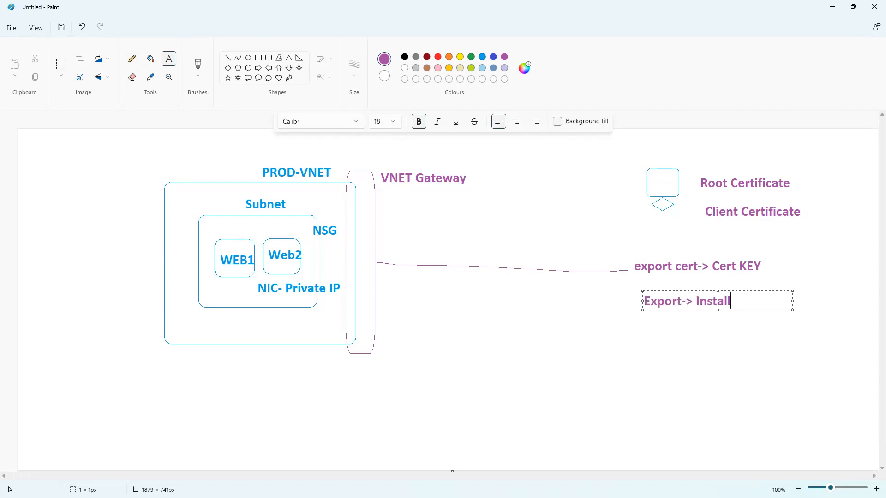
key(BackSpace)
key(BackSpace)
key(BackSpace)
key(BackSpace)
text(mport)
click(595, 300)
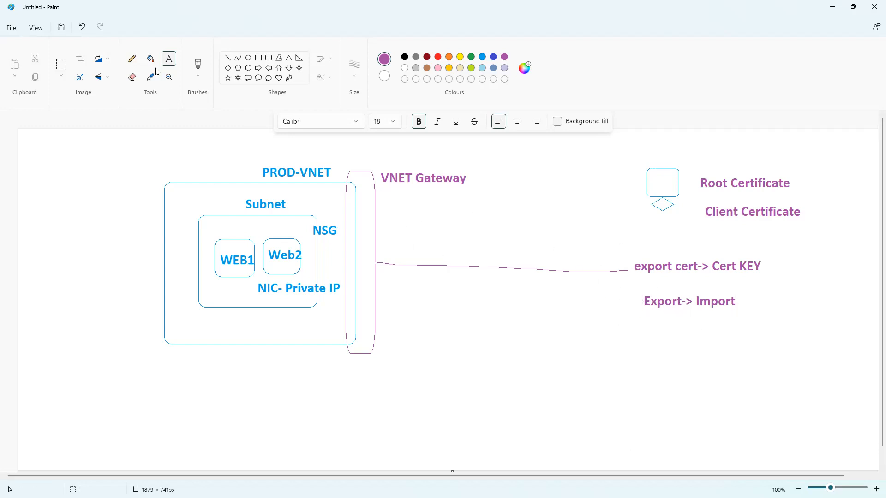
click(132, 58)
drag(371, 283, 420, 316)
Add a two-line note 'download VPN client' / 'Install' below 'Export-> Import'
click(169, 58)
click(608, 329)
text(download)
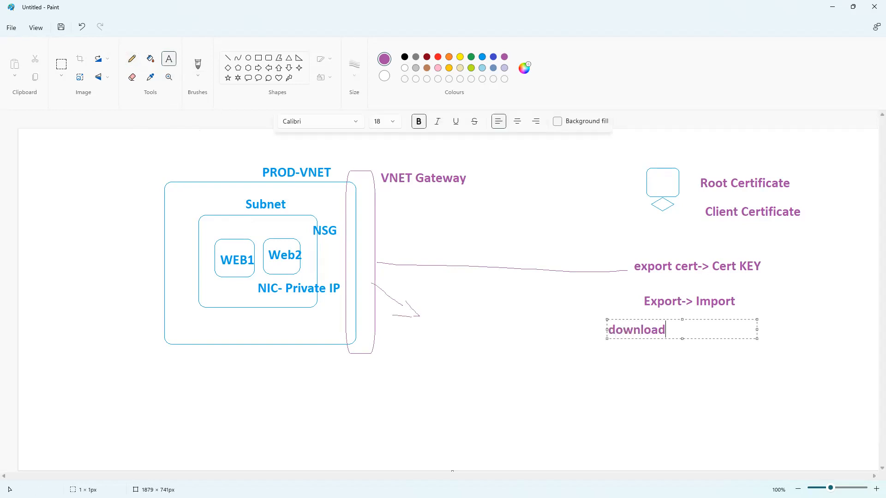
text( VPN client)
key(Return)
text(Install )
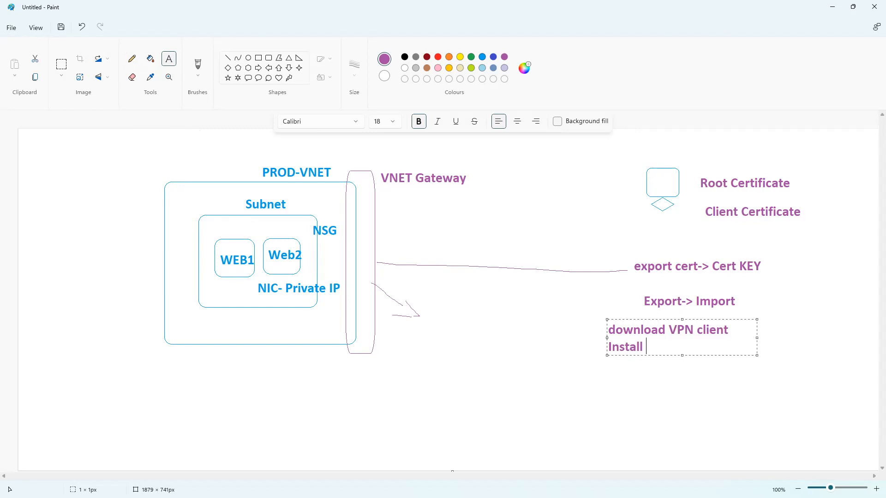
text(install)
key(BackSpace)
key(BackSpace)
key(BackSpace)
key(BackSpace)
key(BackSpace)
key(BackSpace)
click(623, 375)
click(149, 160)
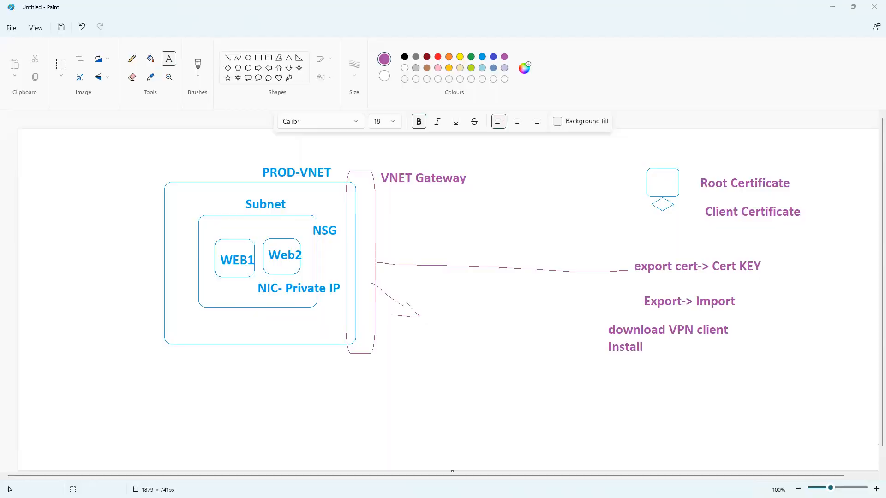
key(alt+Tab)
Open PROD-VNET-01 from Virtual networks and confirm its 10.0.0.0/16 address space
click(459, 128)
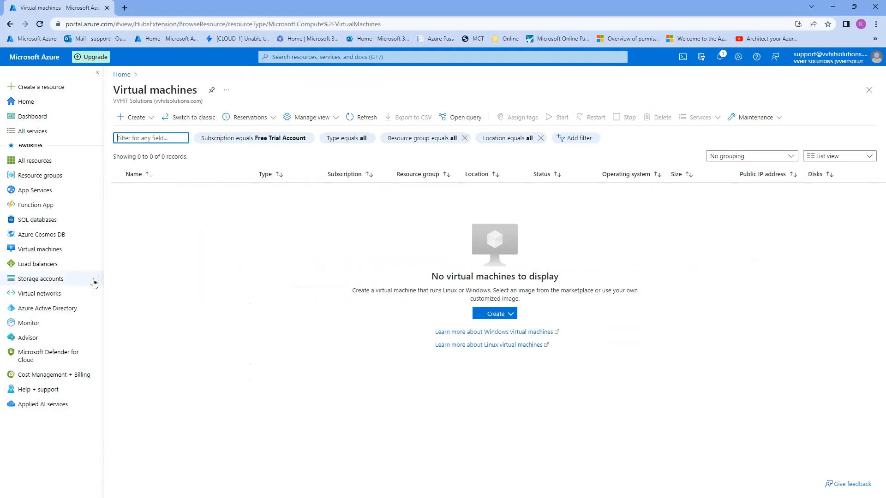
click(45, 295)
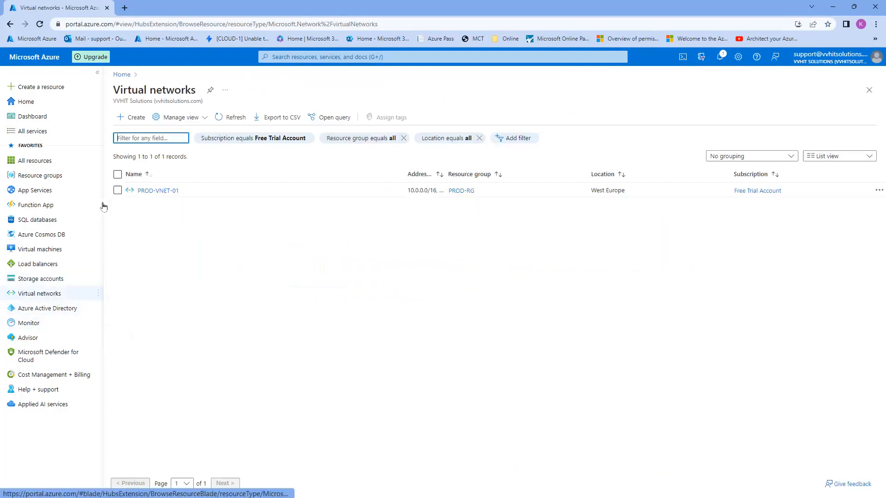
click(152, 191)
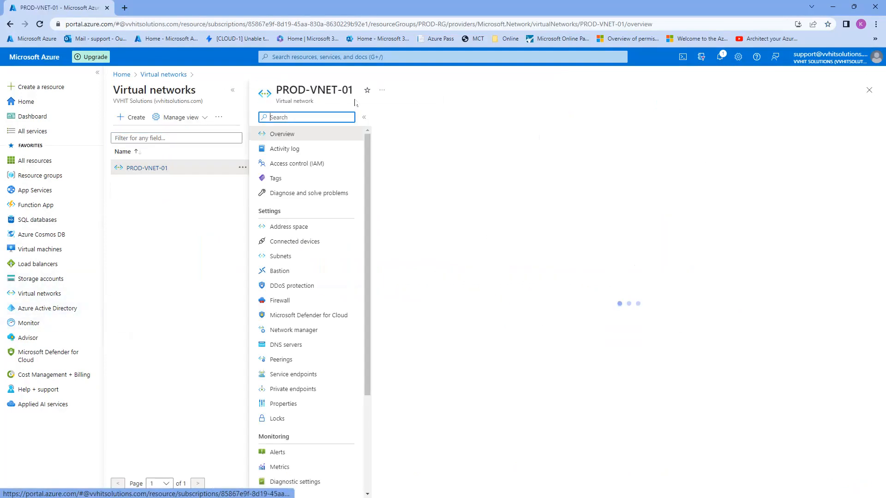
drag(278, 89, 349, 89)
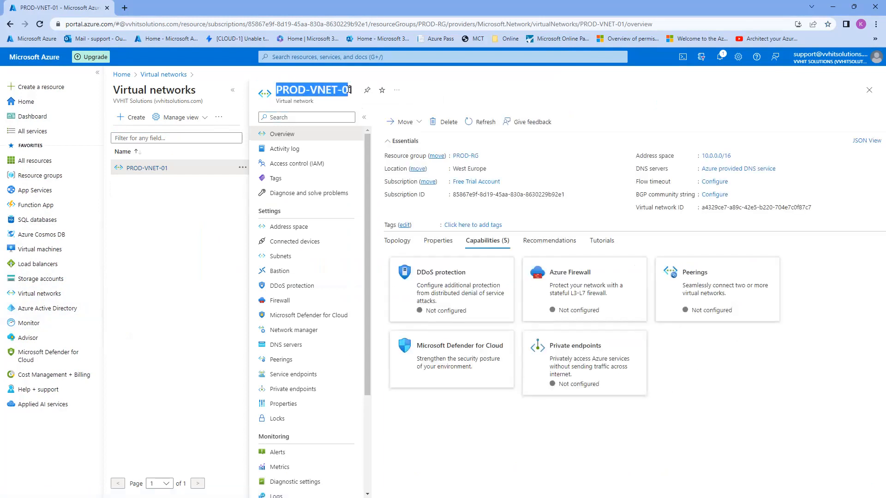
click(311, 229)
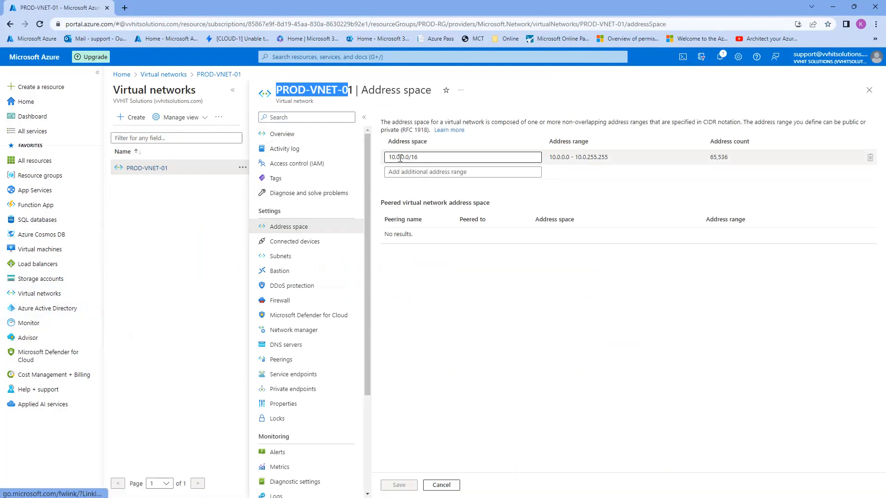
drag(385, 156, 516, 166)
click(473, 309)
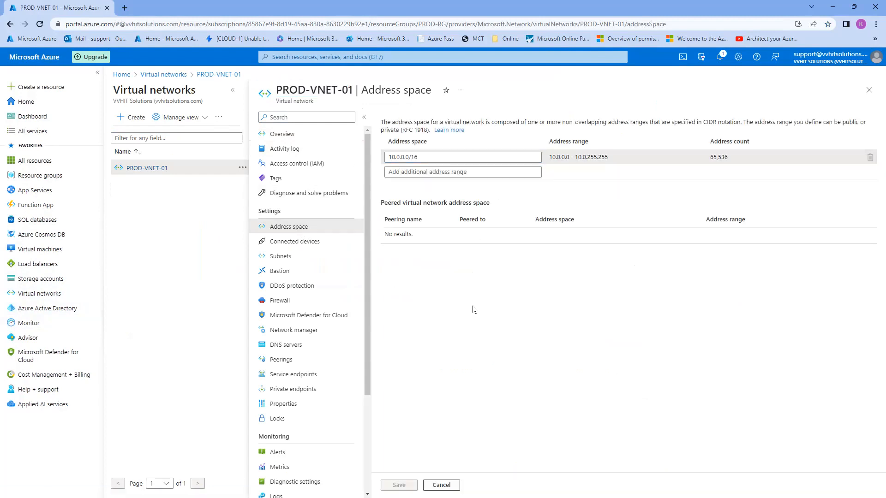
Check its subnets, App-Subnet (10.0.0.0/24) and GatewaySubnet (10.0.1.0/24)
click(299, 257)
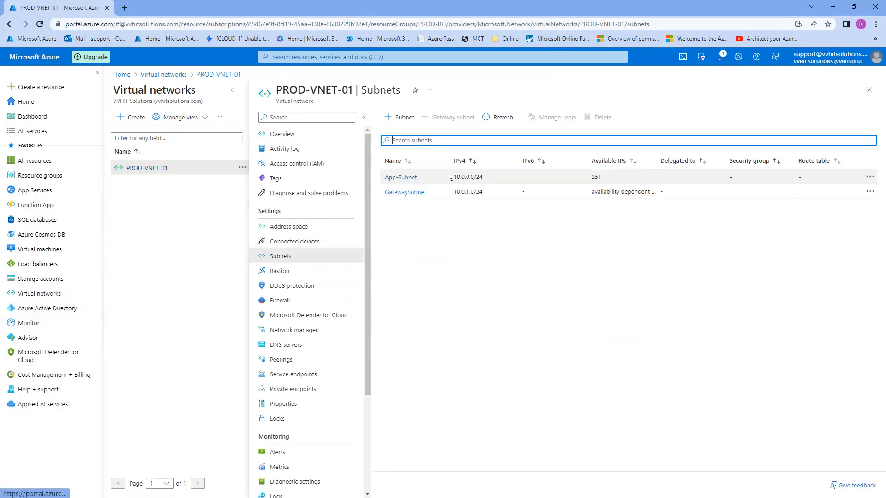
drag(423, 178, 384, 178)
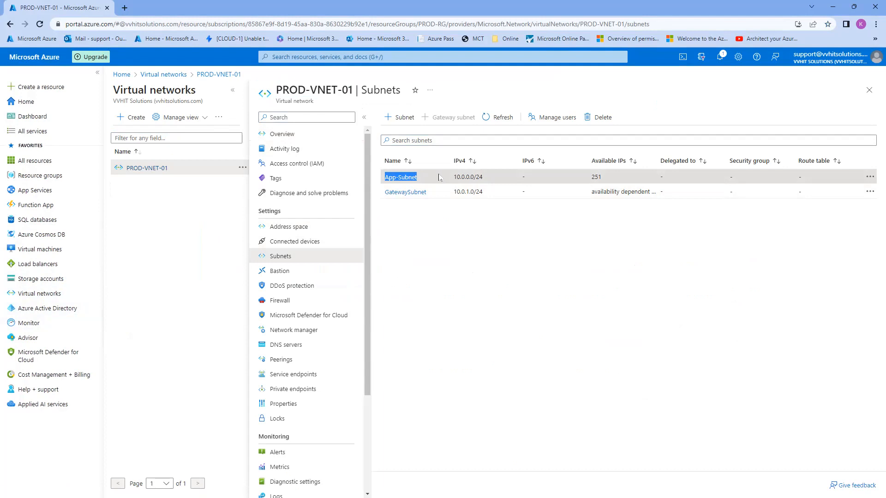
click(468, 175)
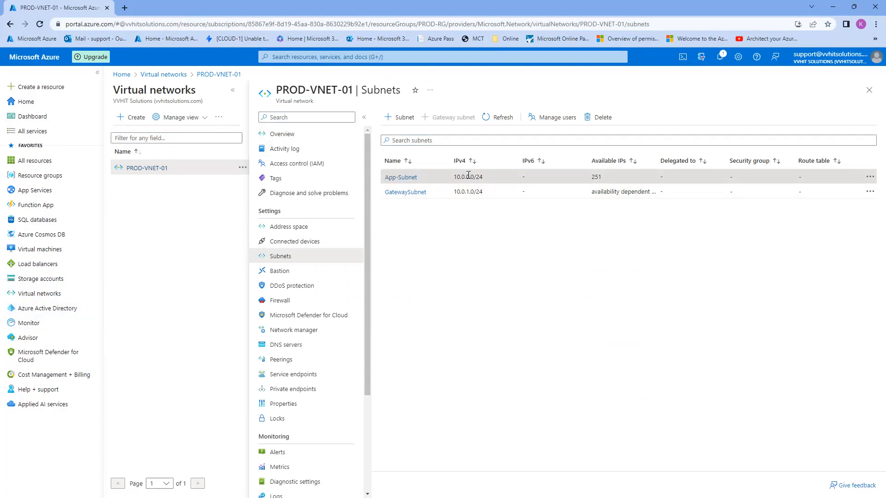
drag(428, 196, 386, 193)
click(430, 198)
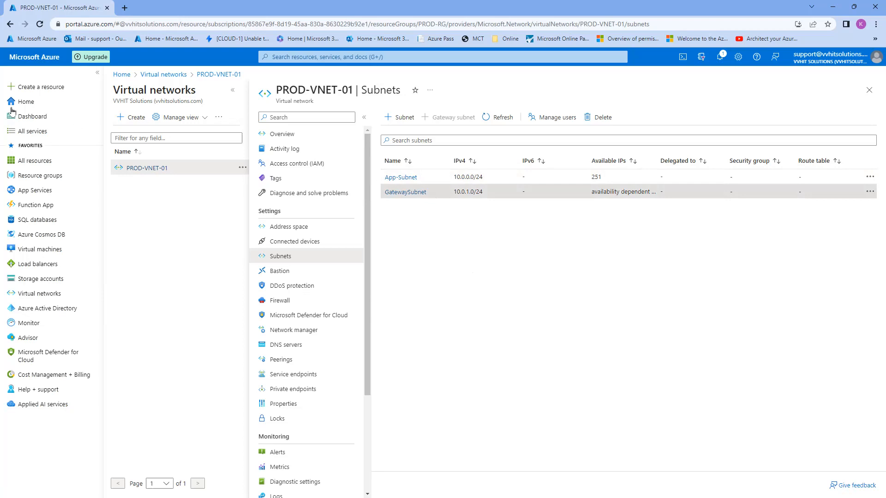
Review the P2SVPNGW-01 gateway's details, then open the Create virtual network gateway form
click(47, 60)
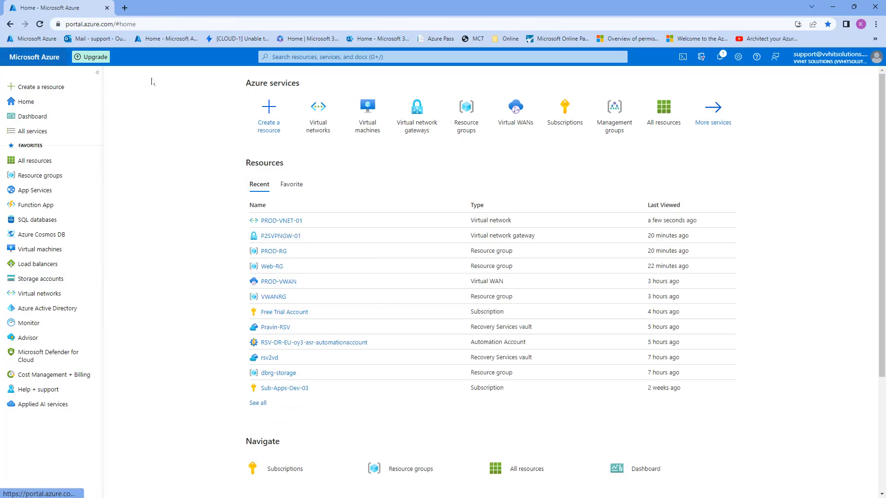
click(431, 123)
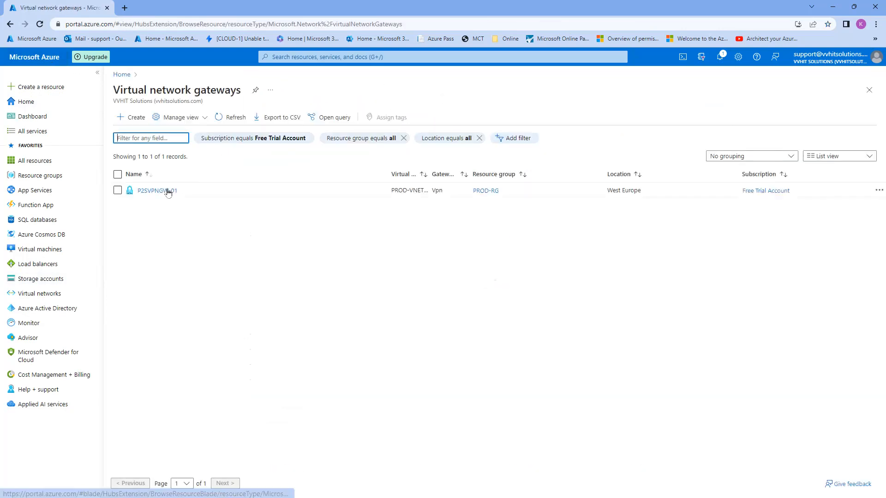
click(164, 190)
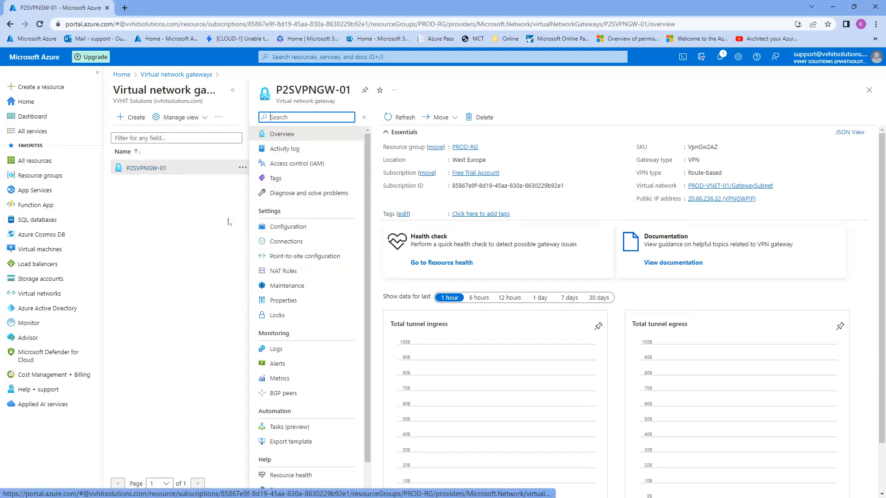
click(869, 90)
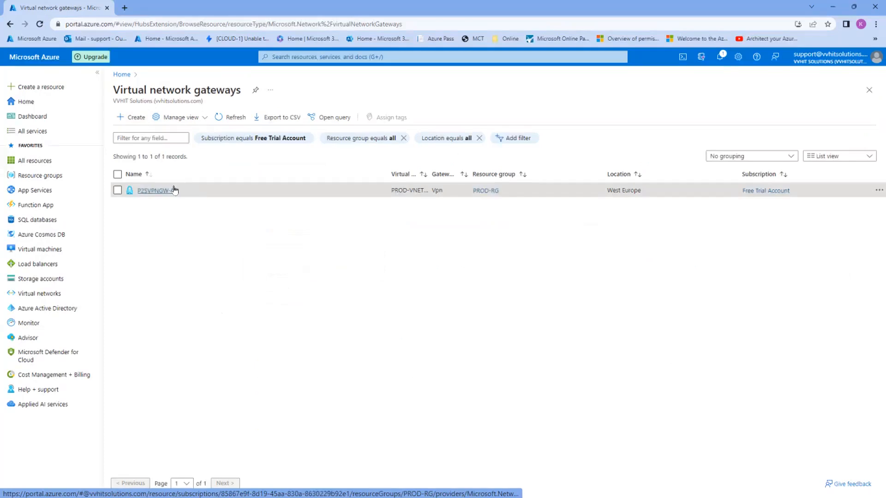
click(134, 118)
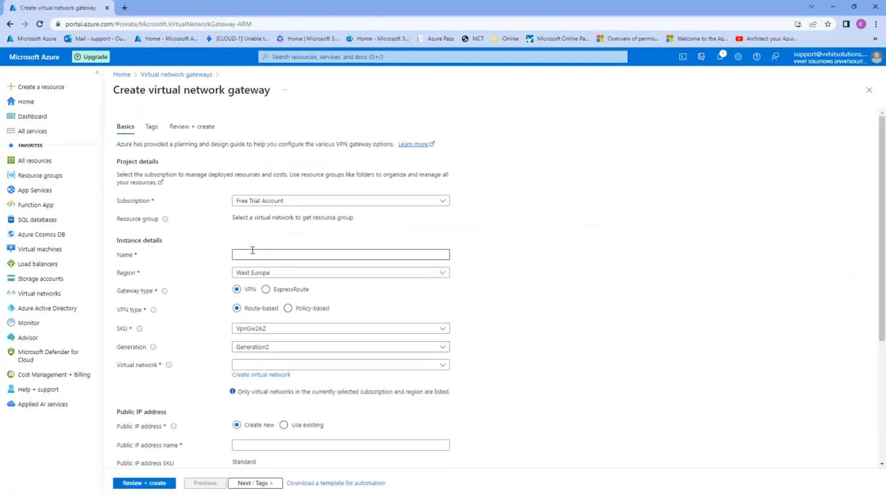
Enter P2SVPNGW as the gateway name, then open the SKU dropdown
click(253, 254)
text(P)
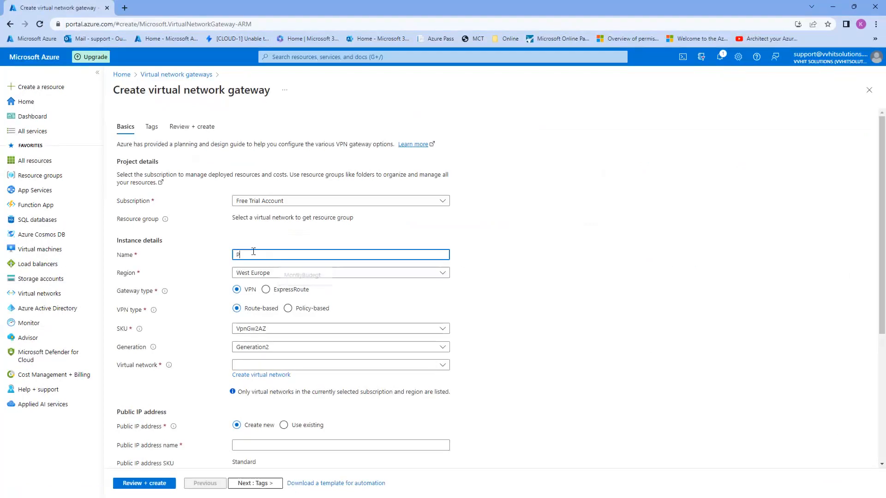
text(2SVPNGW)
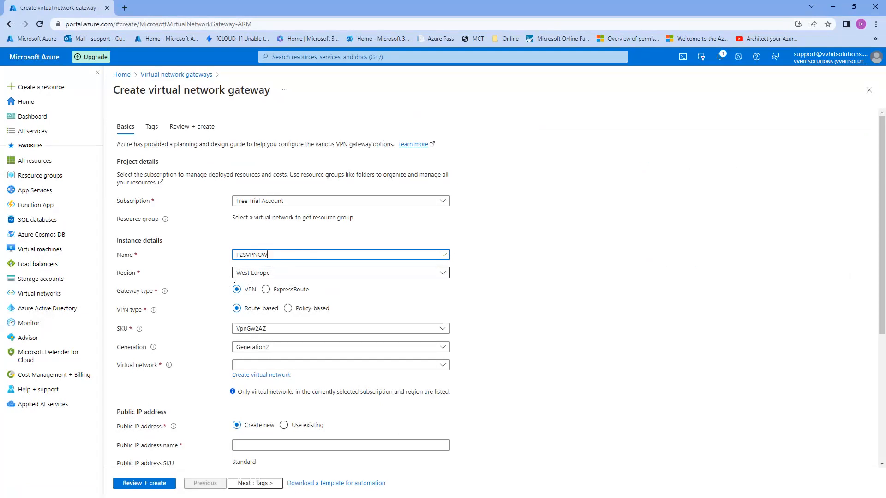
click(208, 294)
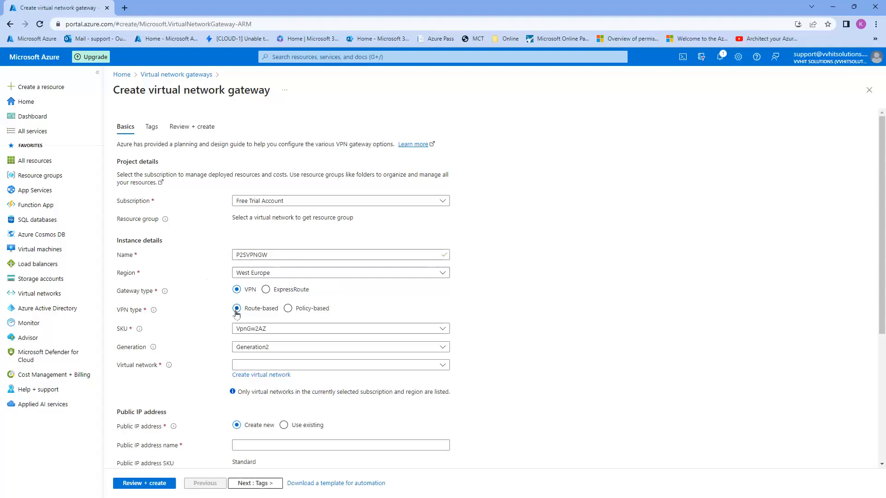
scroll(244, 313, down, 1)
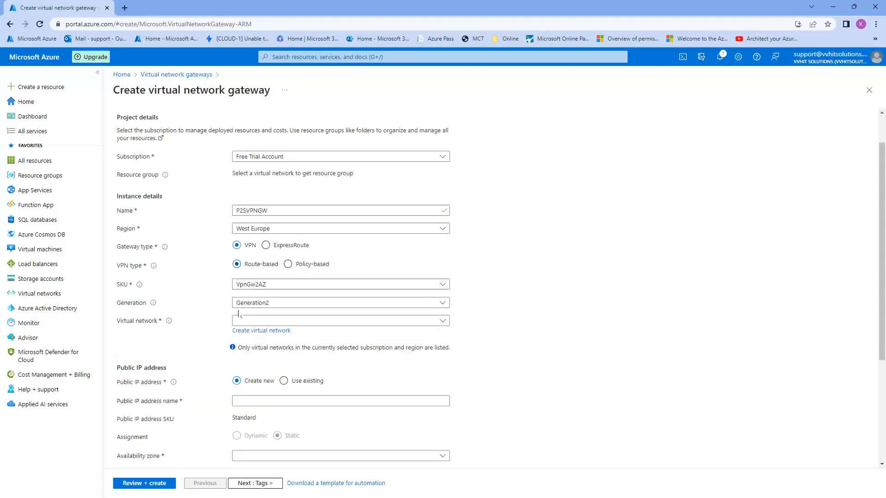
click(248, 281)
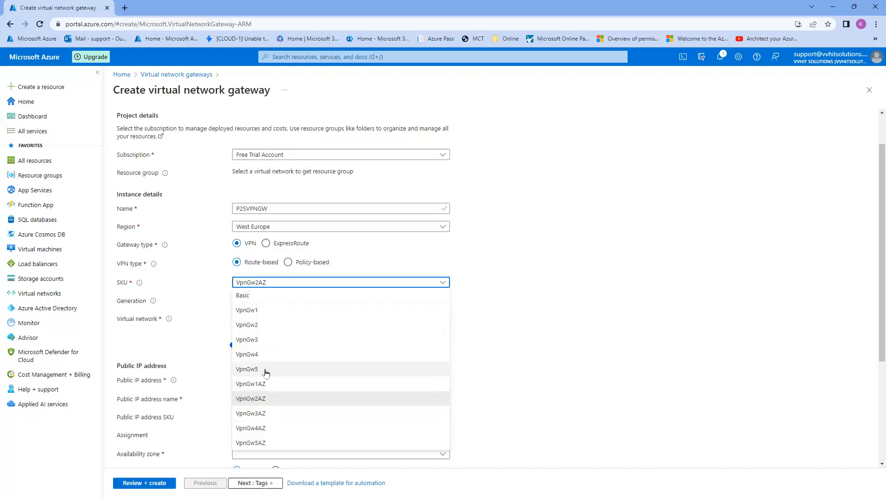
Choose SKU VpnGw2 and virtual network PROD-VNET-01 with its GatewaySubnet (10.0.1.0/24)
click(261, 329)
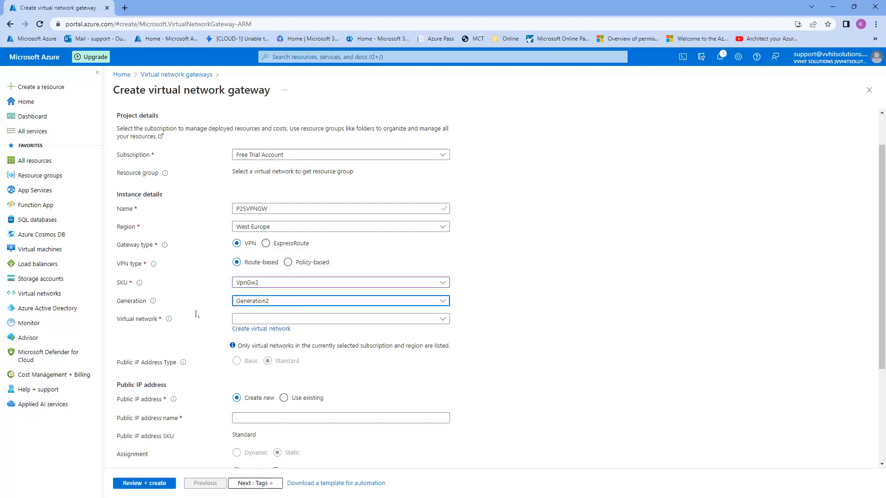
click(322, 319)
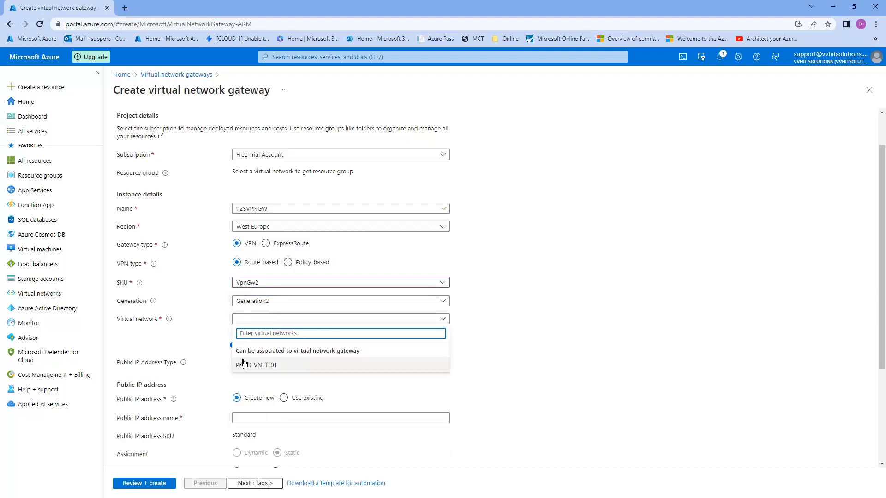
click(274, 365)
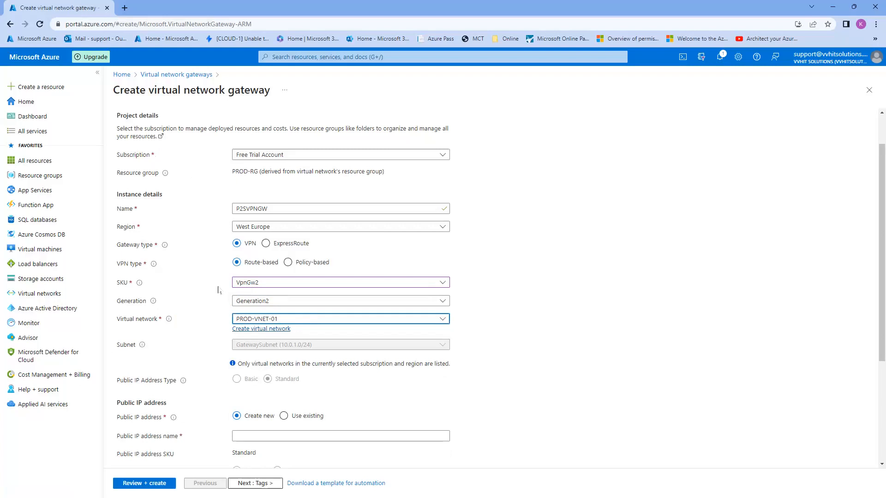
scroll(175, 286, down, 1)
scroll(127, 258, down, 1)
key(Tab)
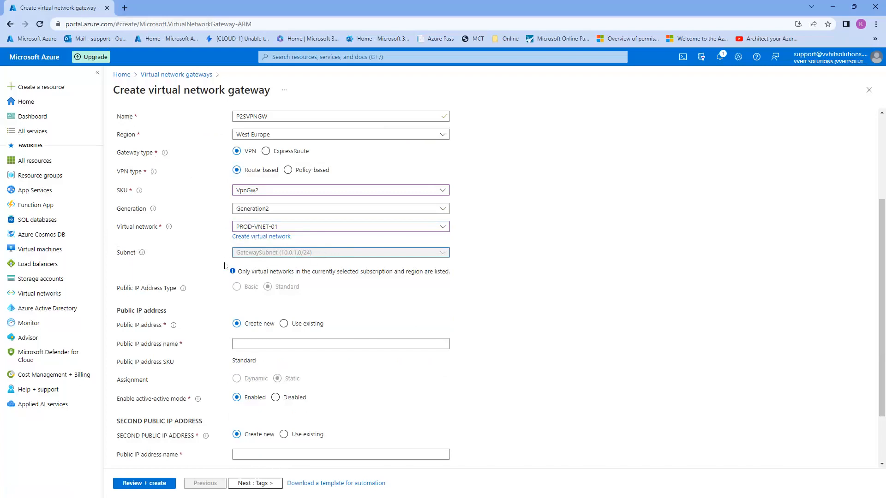
scroll(146, 284, down, 1)
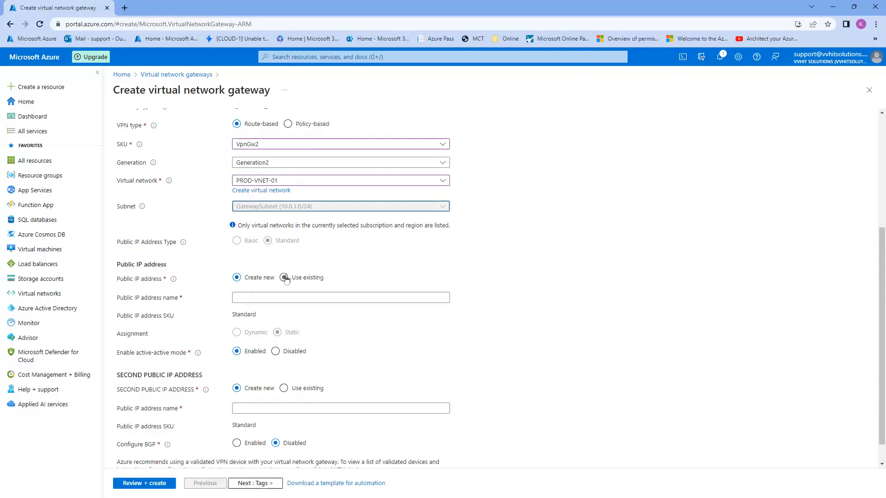
Name the gateway's new public IP address P2SGWIP
click(259, 298)
text(P2)
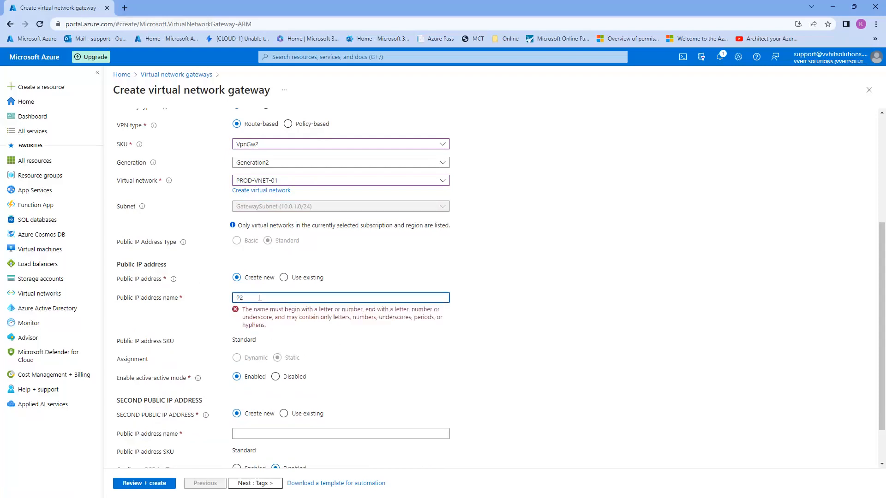
text(SGWIP)
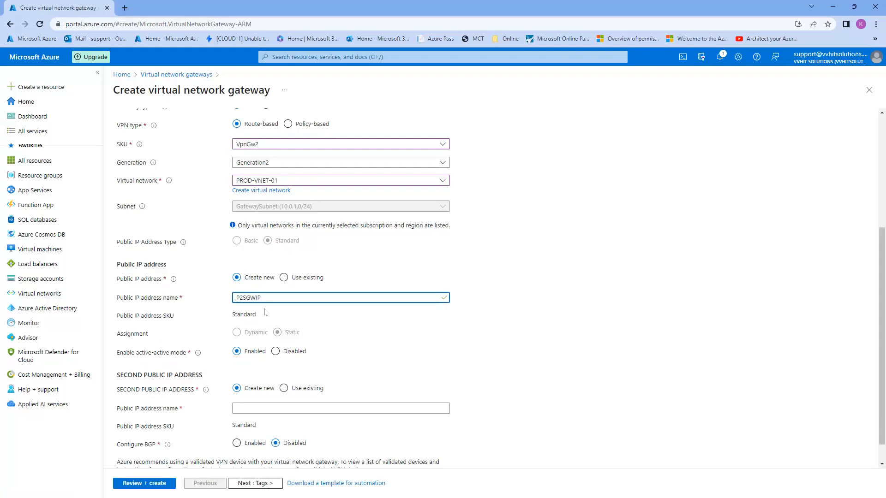
scroll(261, 312, down, 1)
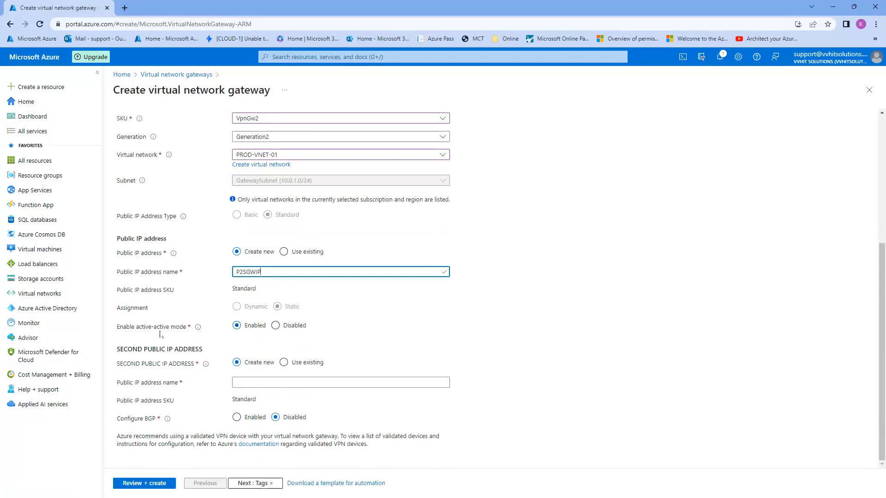
Set active-active mode to Disabled and advance to the Tags step
click(275, 326)
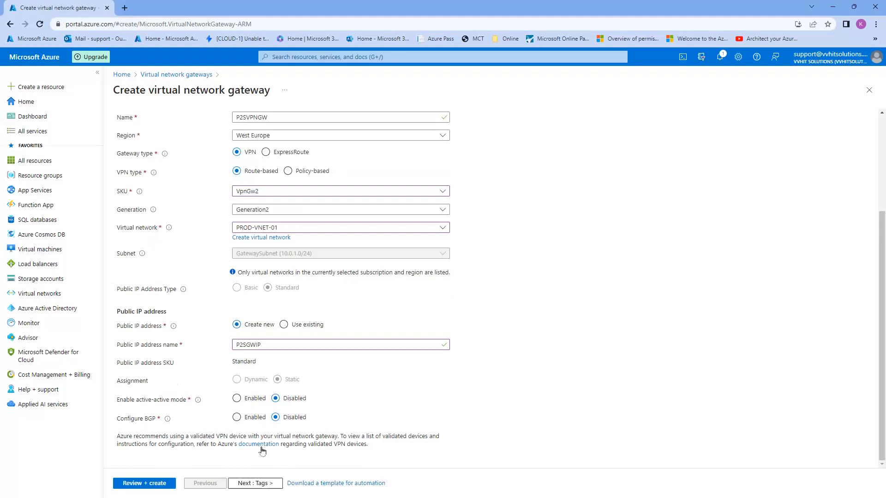
scroll(225, 333, up, 1)
scroll(225, 333, up, 2)
scroll(286, 415, down, 3)
scroll(226, 283, up, 3)
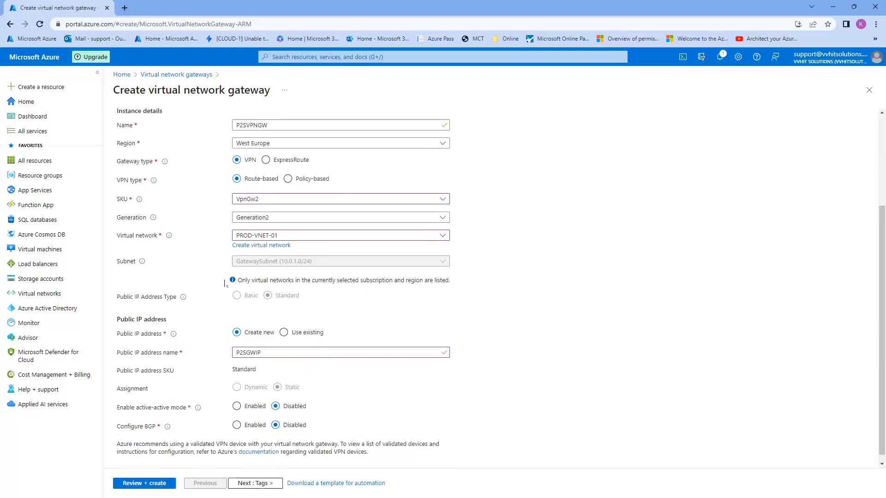
click(255, 483)
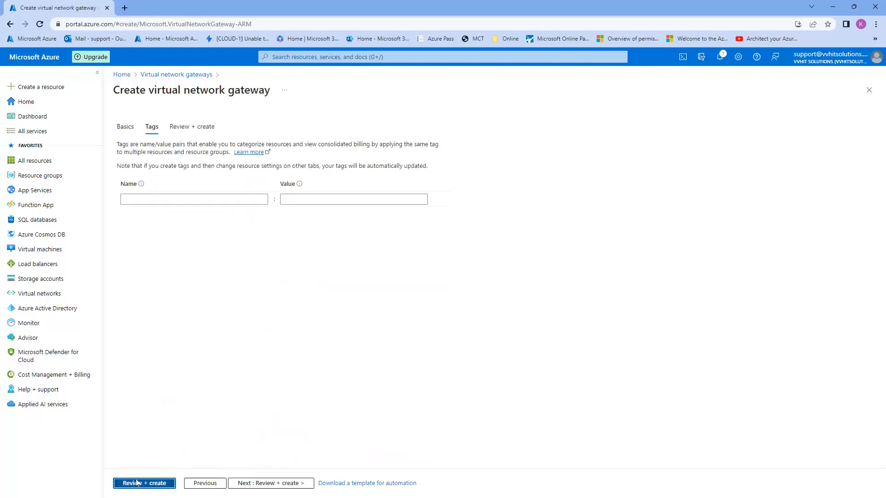
Pass validation, then confirm P2SVPNGW-01 in PROD-RG appears in the refreshed gateway list
click(129, 483)
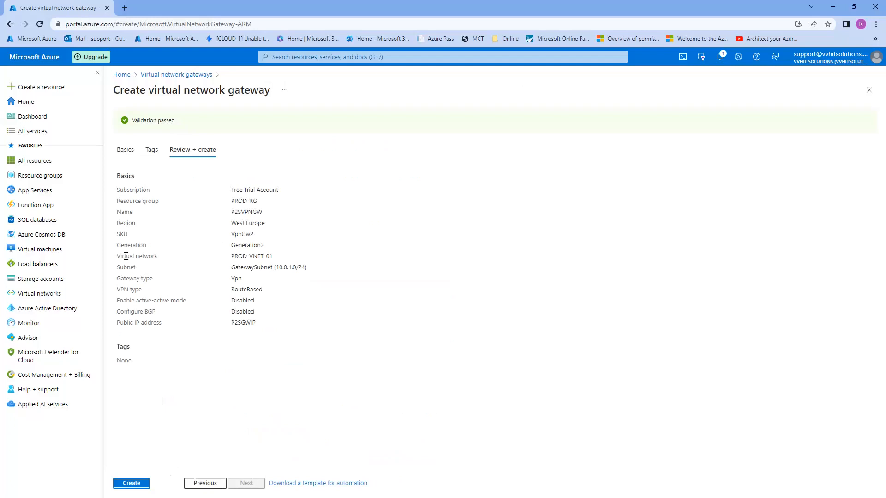
click(184, 76)
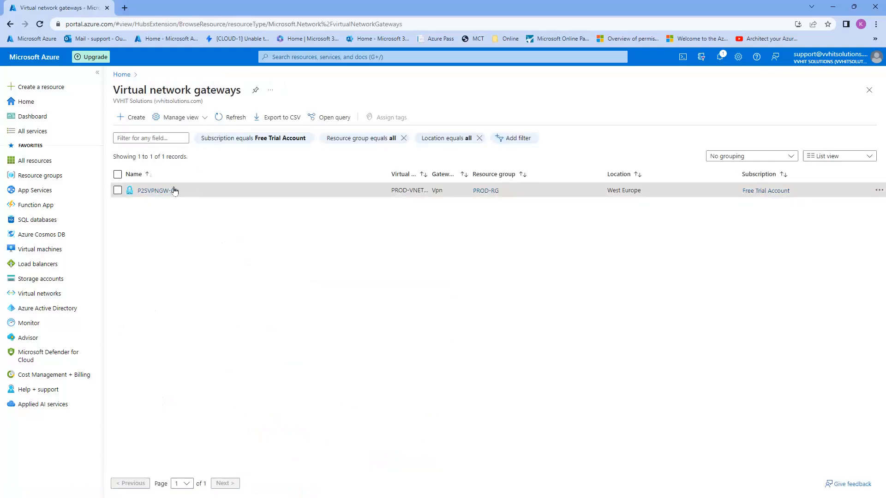
click(232, 117)
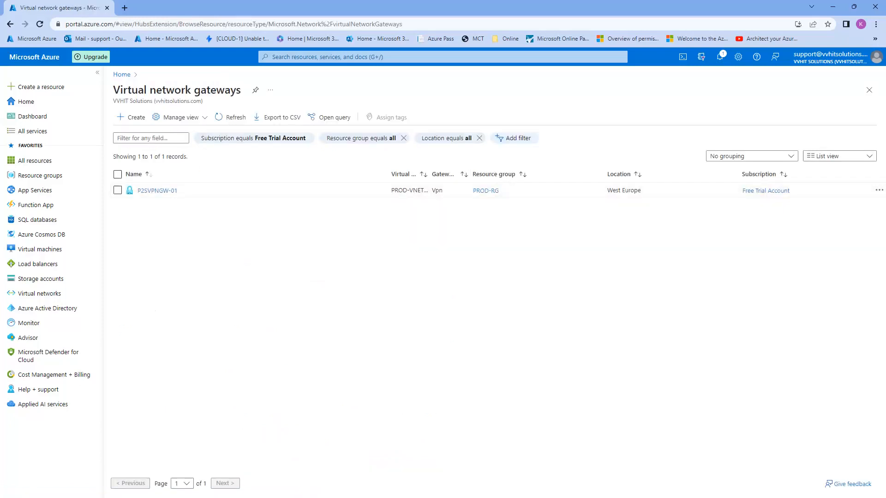
key(alt+Tab)
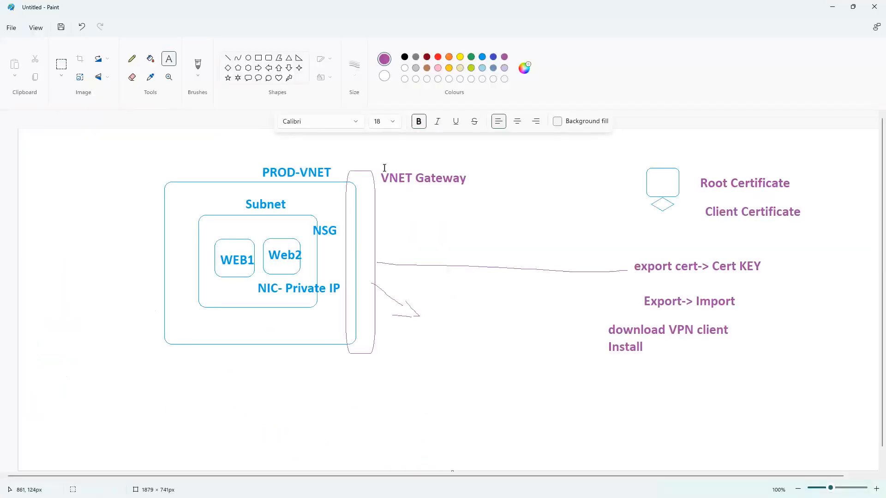
Pencil pointers to PROD-VNET, Subnet and VNET Gateway, plus a loop around the certificate notes
click(130, 61)
drag(266, 165, 300, 140)
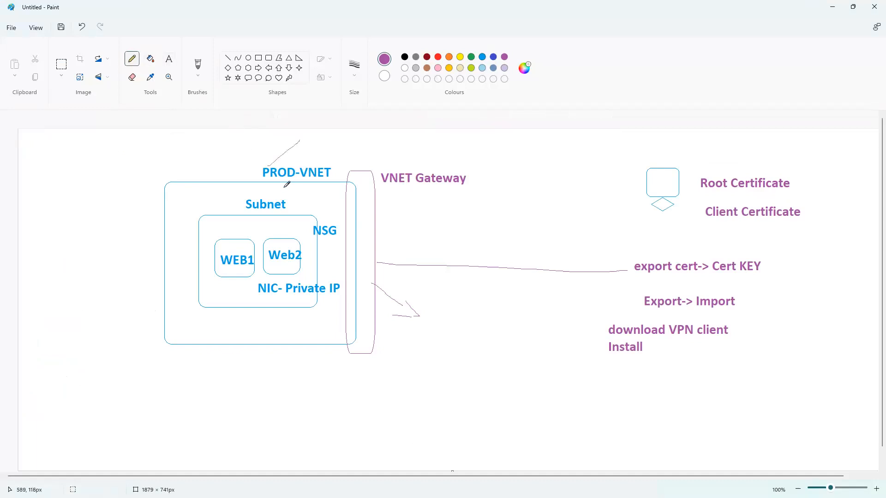
drag(273, 198, 294, 181)
drag(393, 169, 428, 151)
mouse_move(780, 157)
mouse_down()
mouse_move(589, 306)
mouse_move(759, 375)
mouse_move(808, 191)
mouse_move(750, 158)
mouse_up()
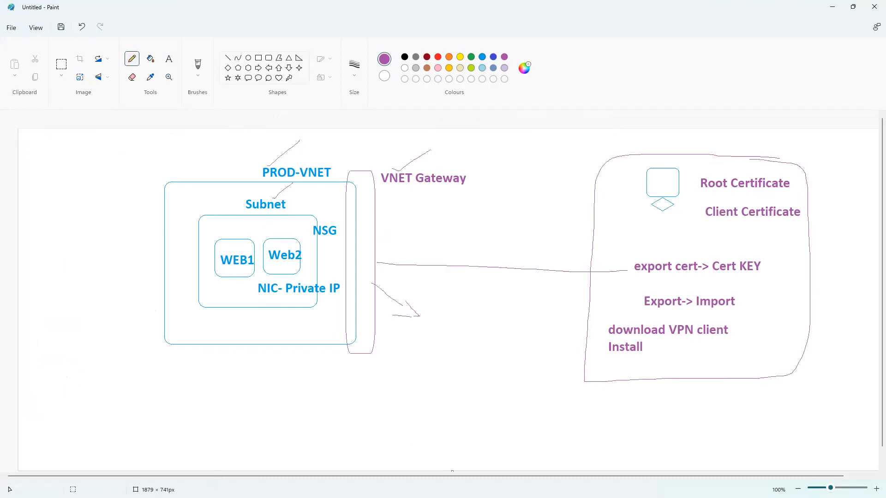
key(alt+Tab)
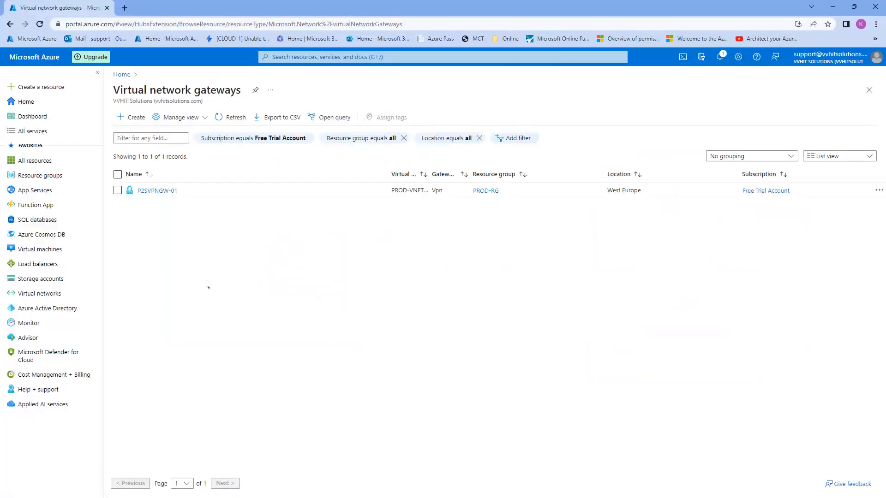
Start a new Azure virtual machine in resource group PROD-RG named appvm
click(41, 249)
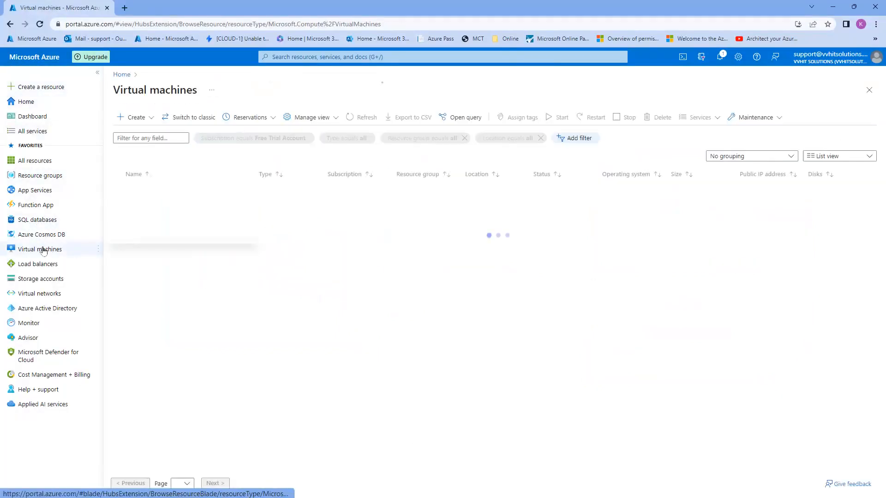
click(131, 119)
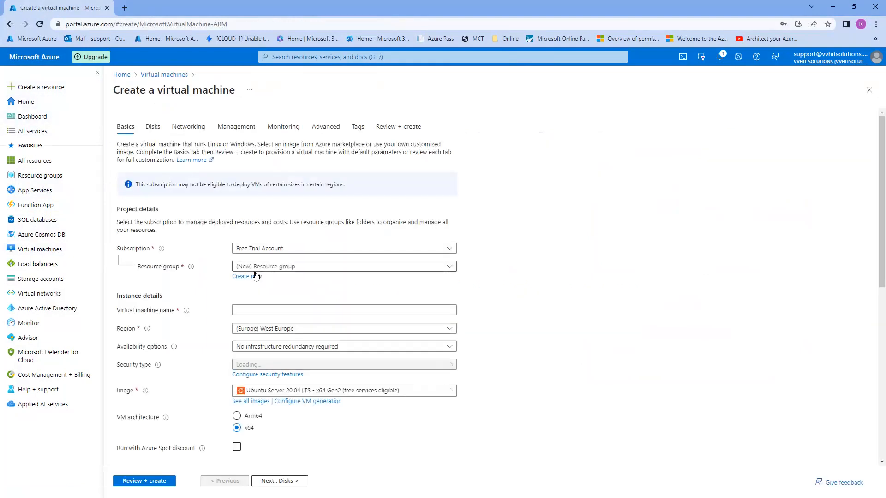
click(258, 266)
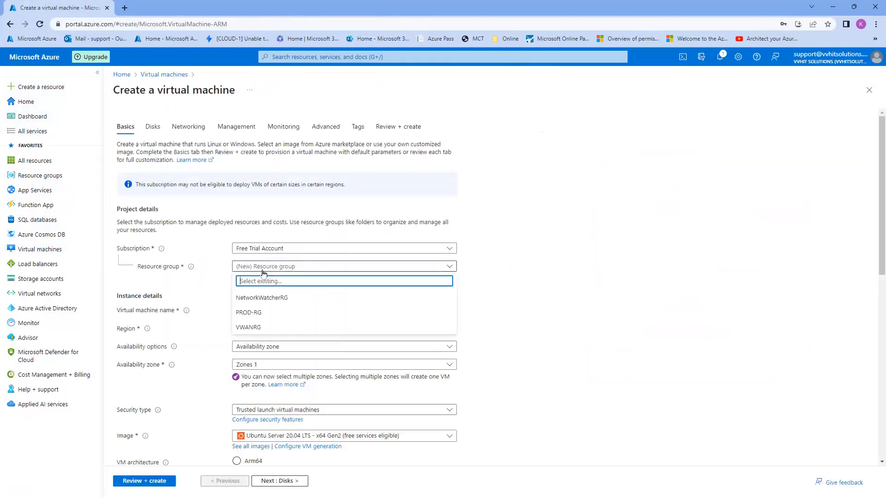
click(253, 314)
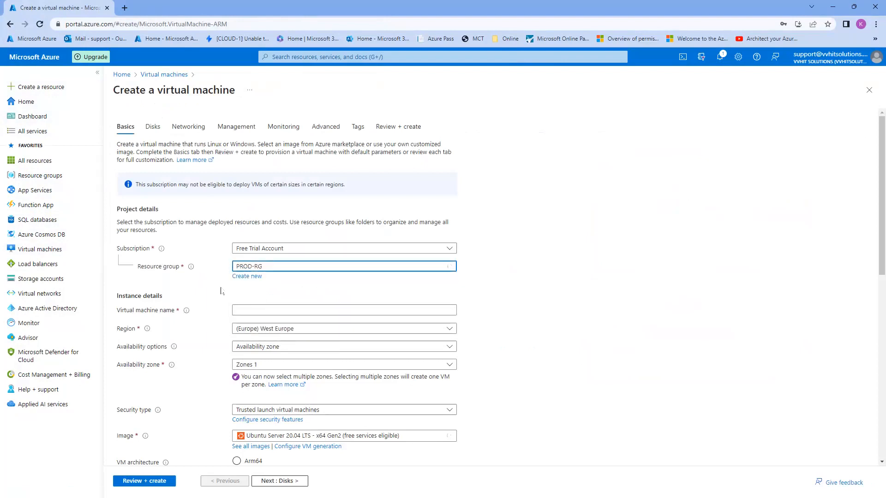
scroll(251, 234, down, 2)
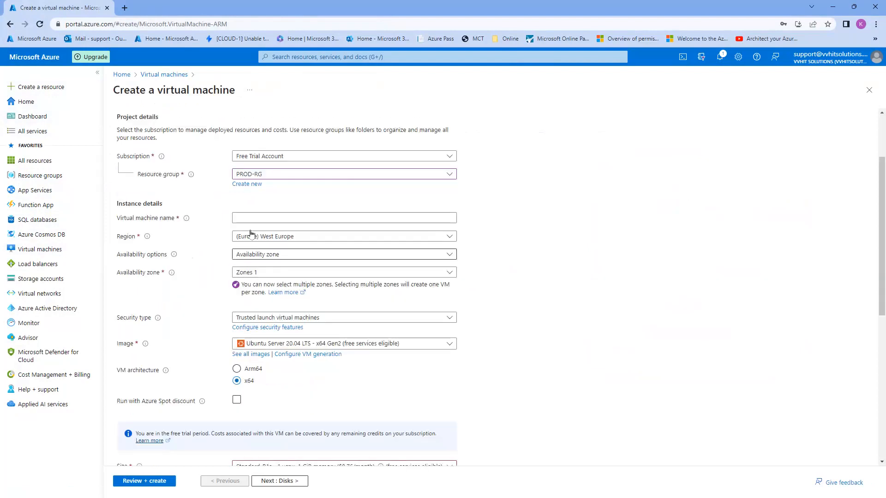
click(251, 217)
text(ap)
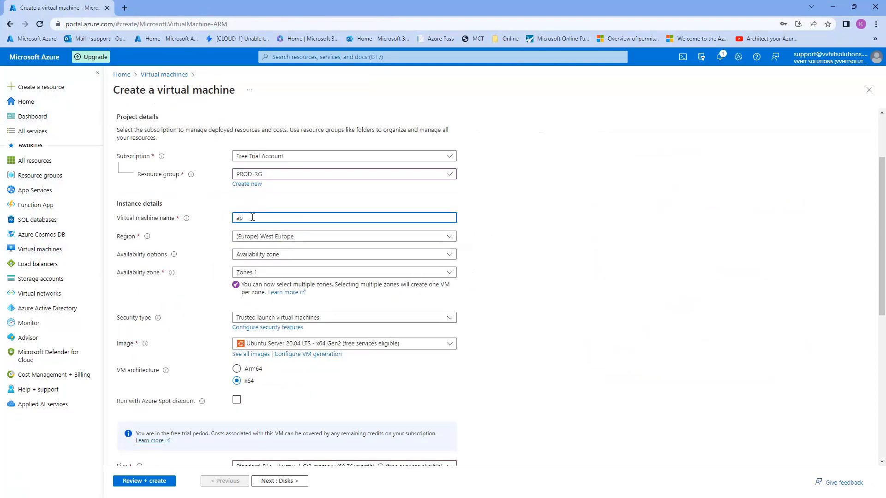
click(193, 245)
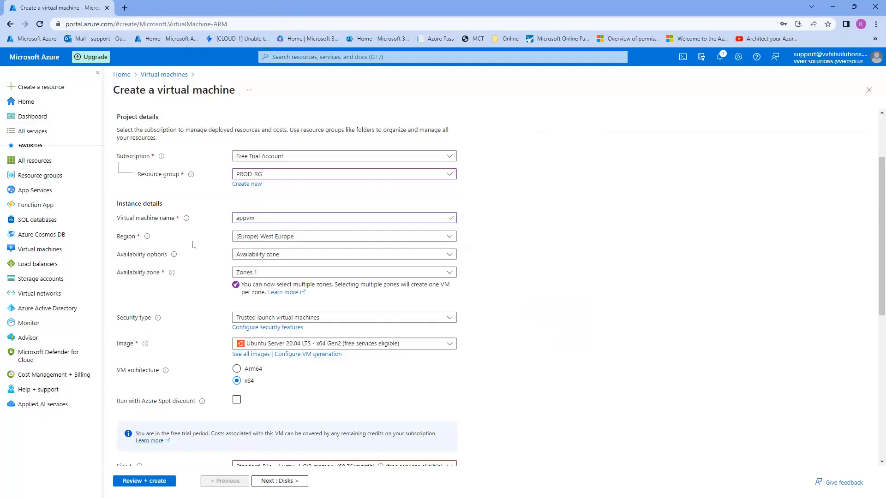
Choose no infrastructure redundancy, Standard security type and the Windows Server 2016 Datacenter image
click(270, 260)
click(270, 264)
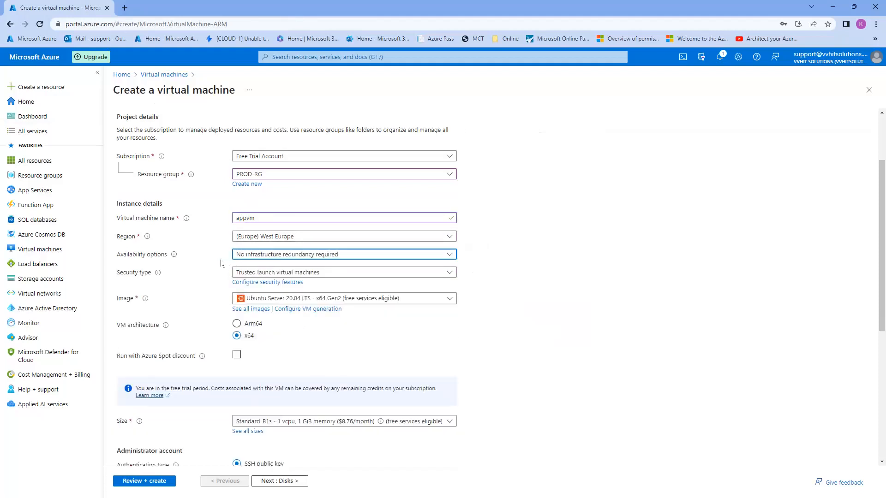
click(299, 274)
click(299, 275)
click(270, 283)
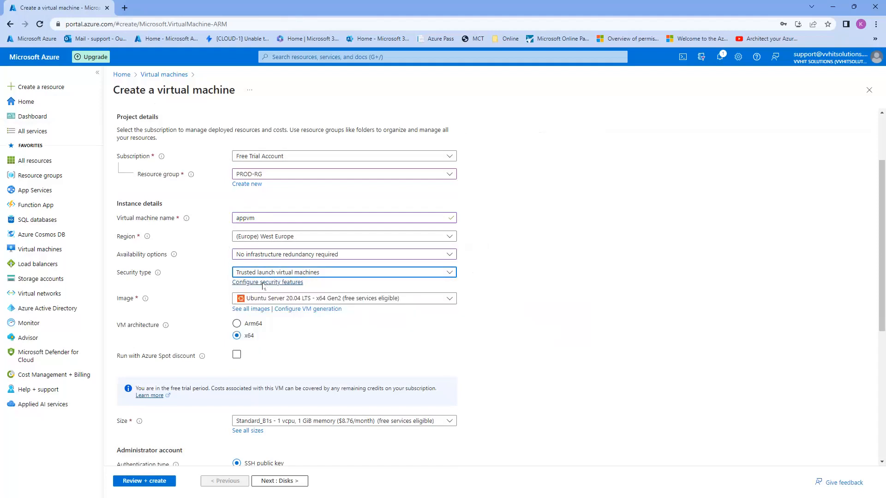
click(367, 291)
click(355, 140)
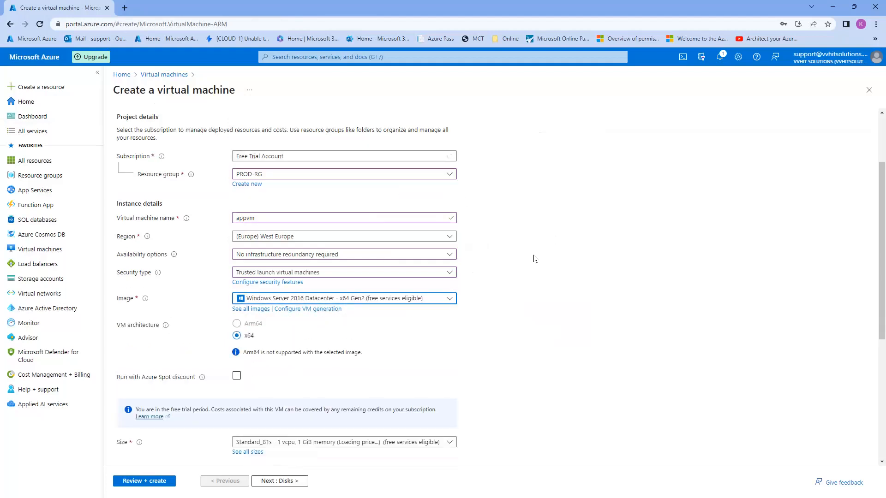
click(332, 273)
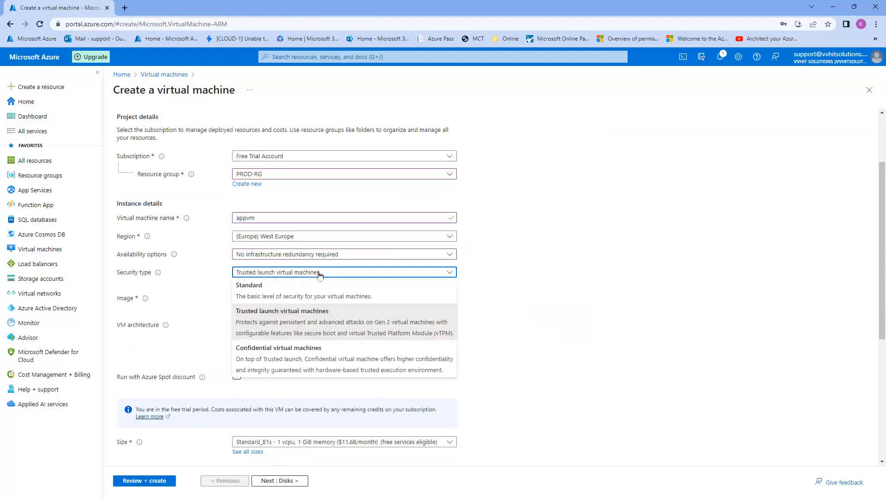
click(295, 284)
Enter the administrator username, the password and its confirmation
scroll(294, 302, down, 2)
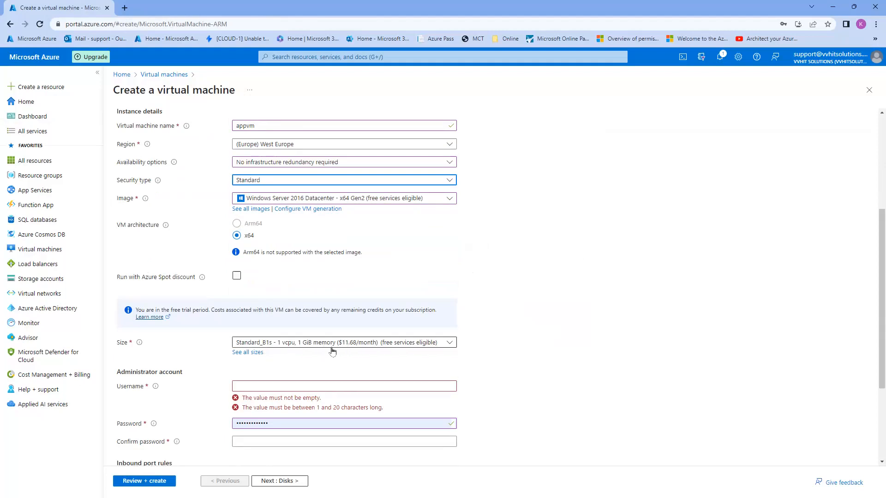
scroll(292, 343, down, 2)
click(265, 295)
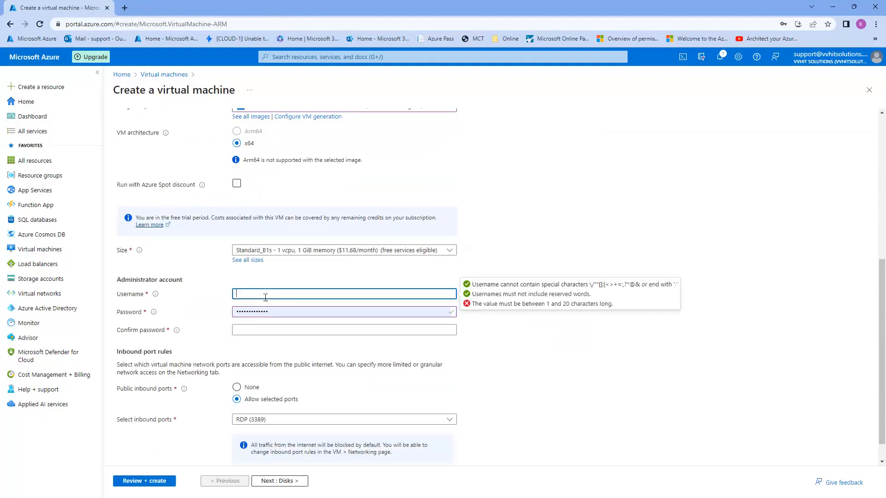
text(azureuser)
key(Tab)
text(••)
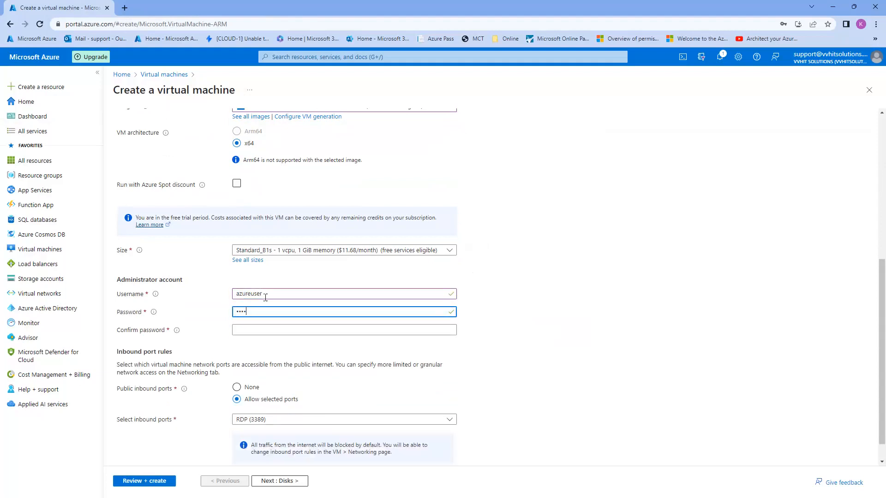
key(Tab)
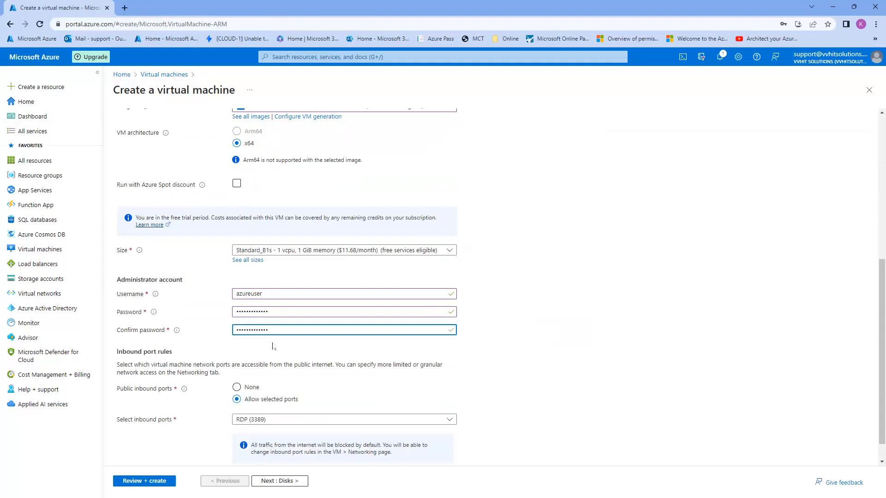
Set public inbound ports to None and continue to the Disks tab
scroll(272, 346, down, 1)
click(237, 361)
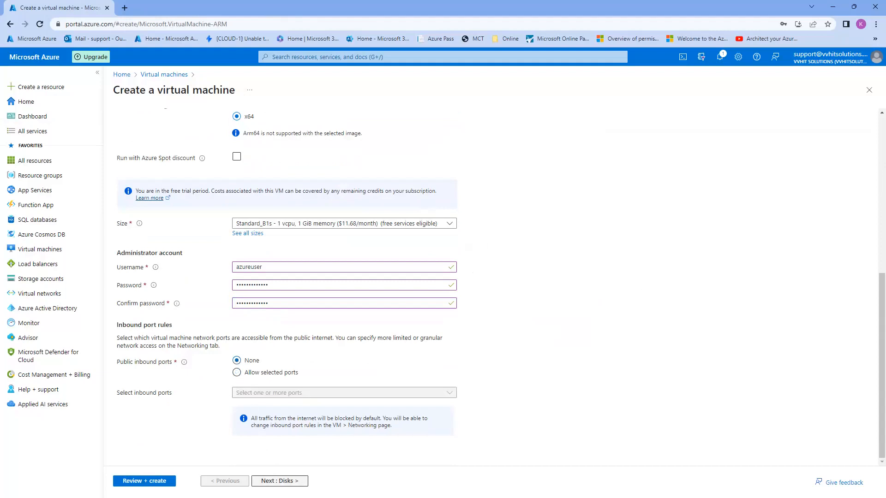
click(279, 481)
Make the OS disk Standard HDD (locally-redundant storage) and continue to Networking
click(281, 263)
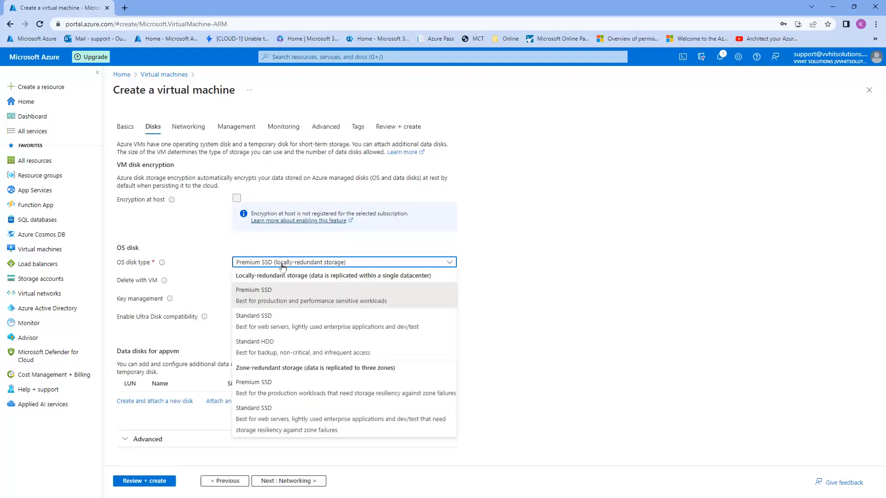
click(265, 346)
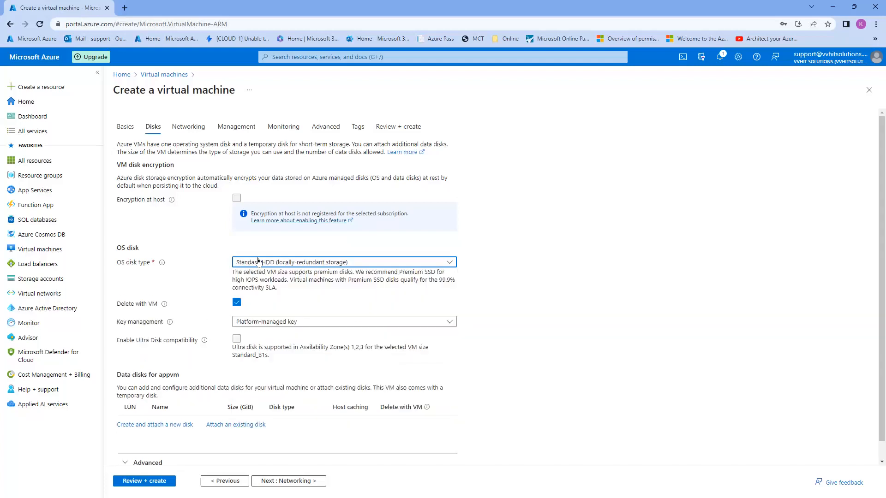
click(283, 480)
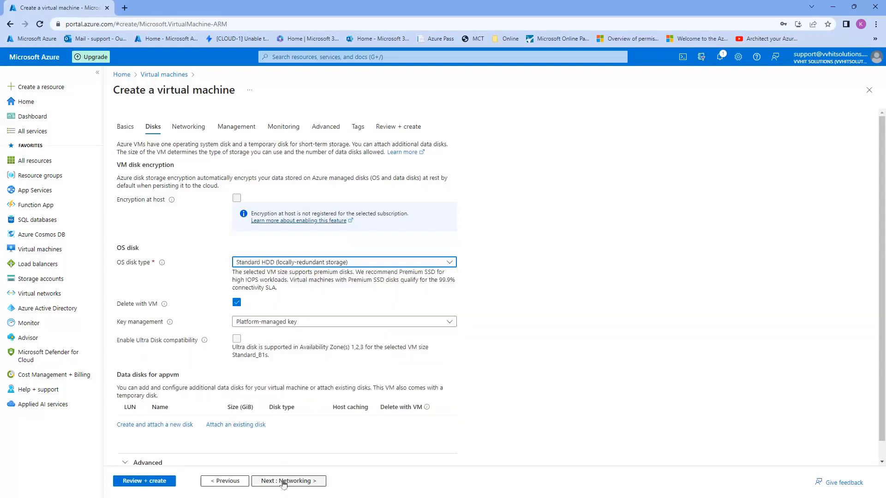
click(286, 209)
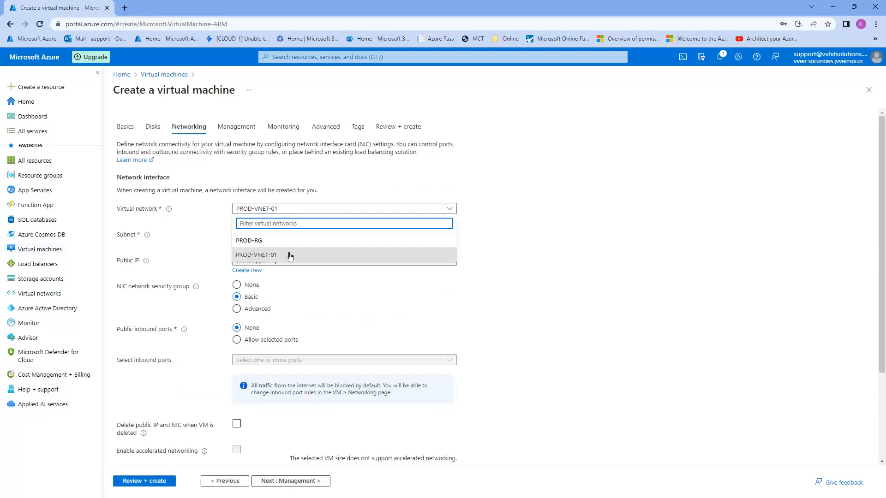
Keep PROD-VNET-01, choose App-Subnet, and set the public IP to None
click(534, 230)
click(365, 235)
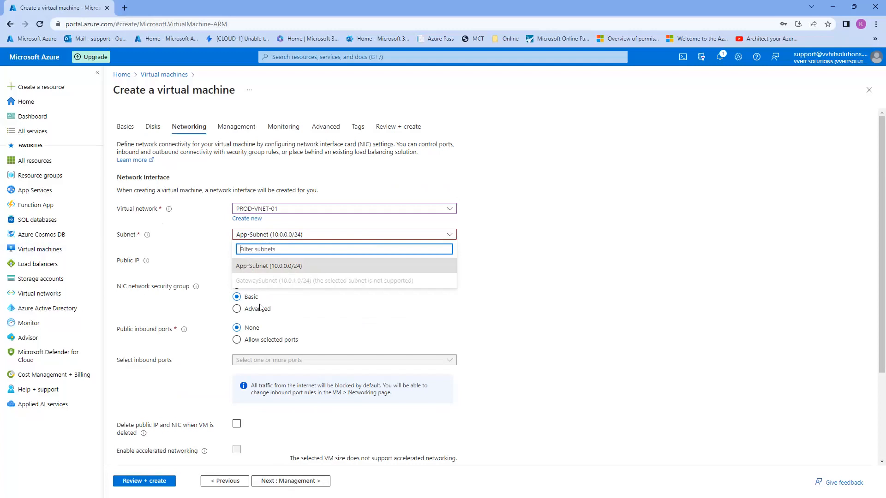
click(166, 305)
click(291, 260)
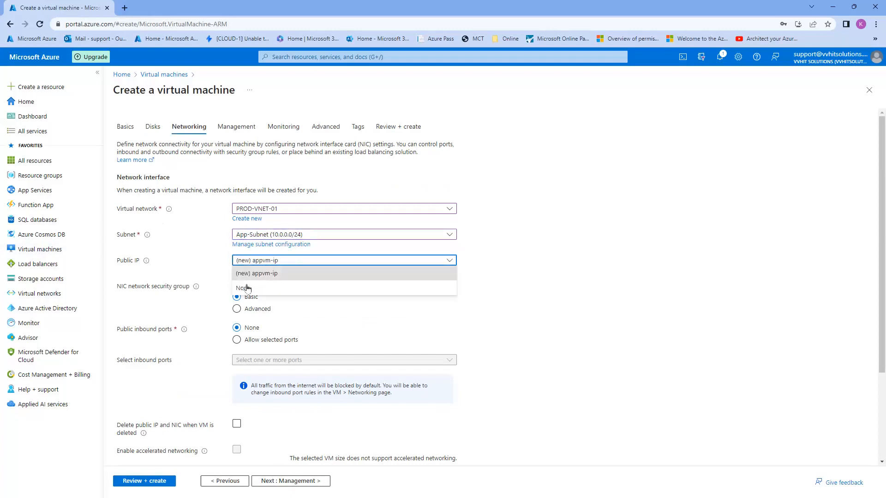
click(247, 289)
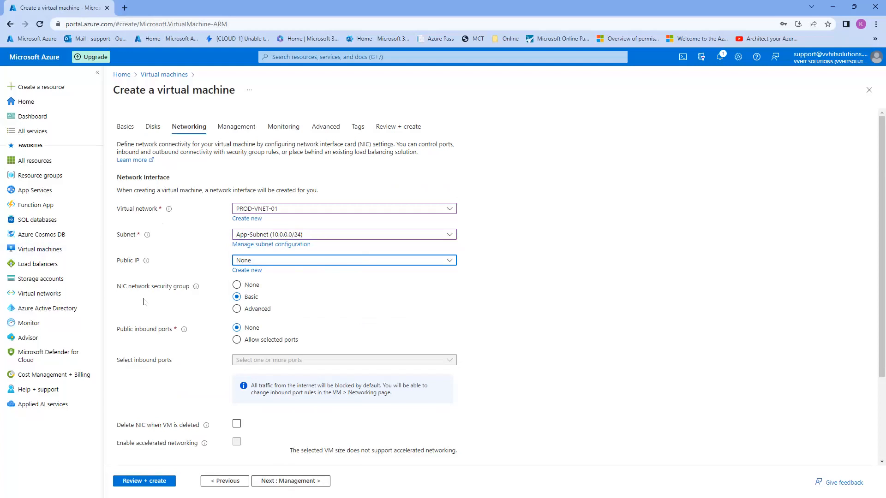
Create an advanced appvm-nsg security group without the default RDP rule, then go to Management
click(237, 308)
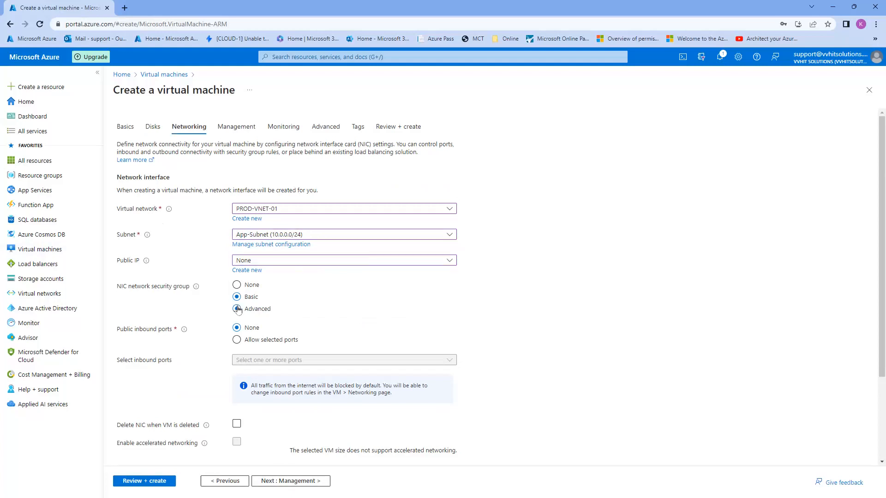
click(247, 339)
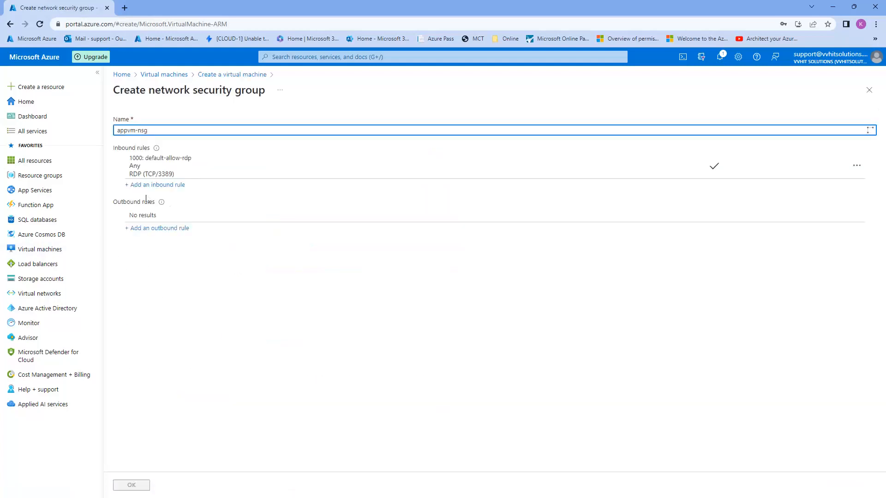
click(857, 165)
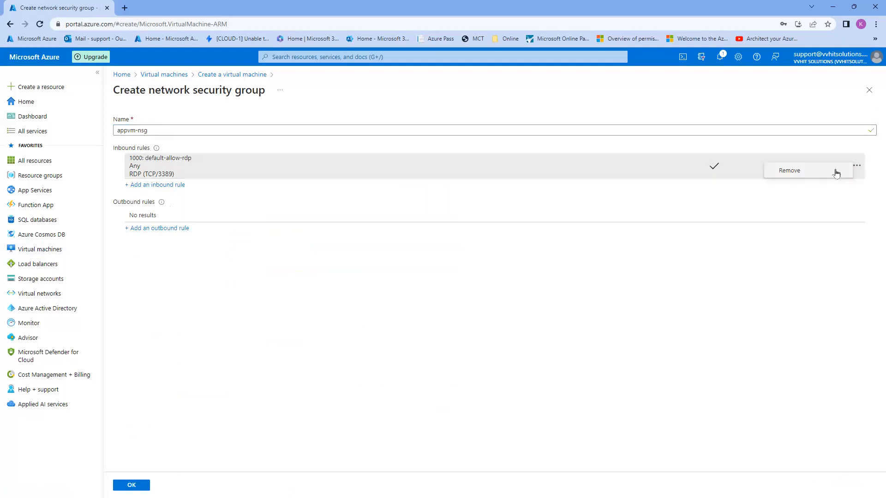
click(790, 171)
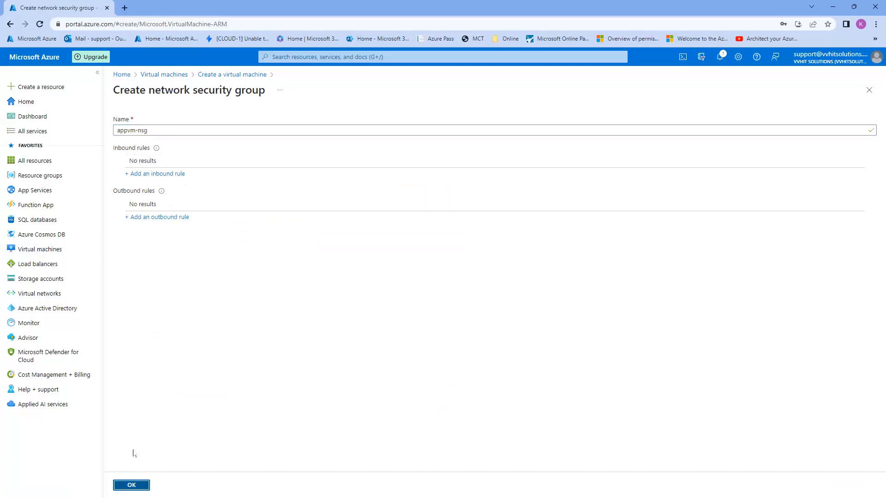
click(131, 485)
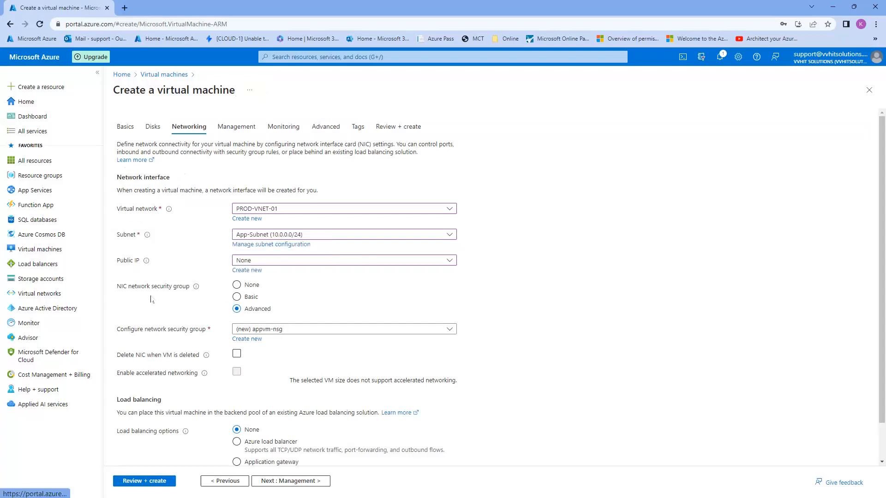
drag(116, 290, 187, 292)
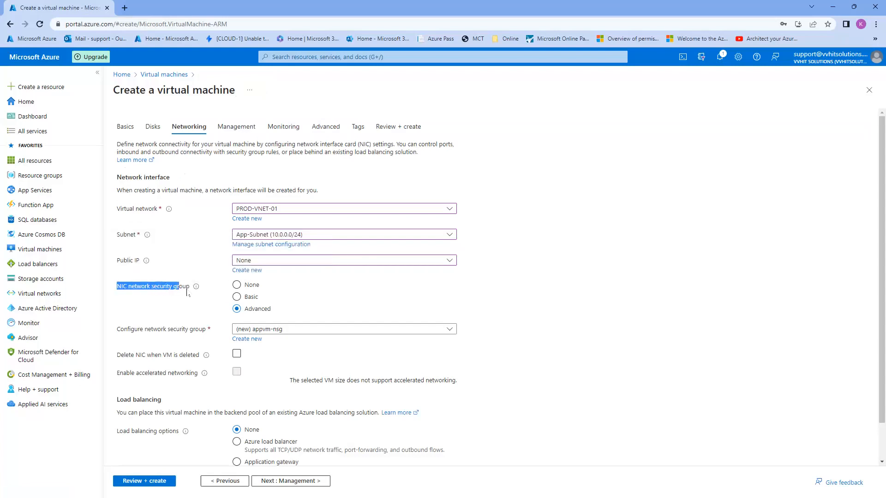
click(662, 305)
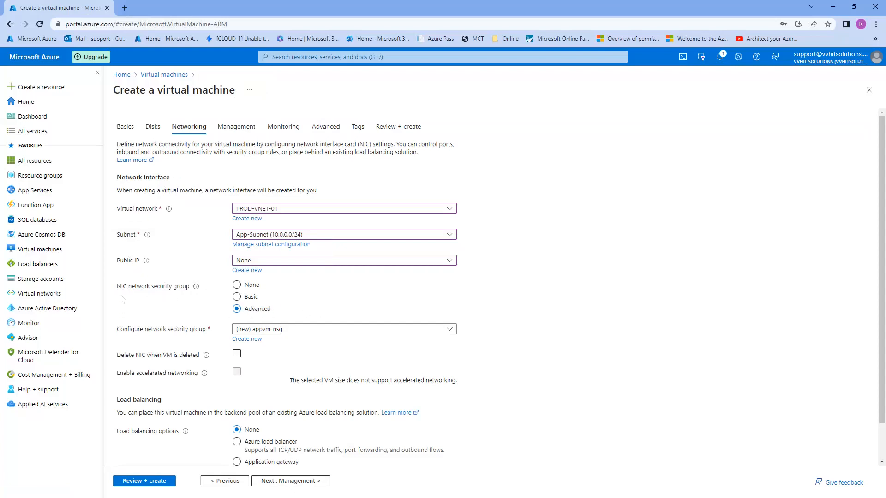
scroll(122, 299, down, 1)
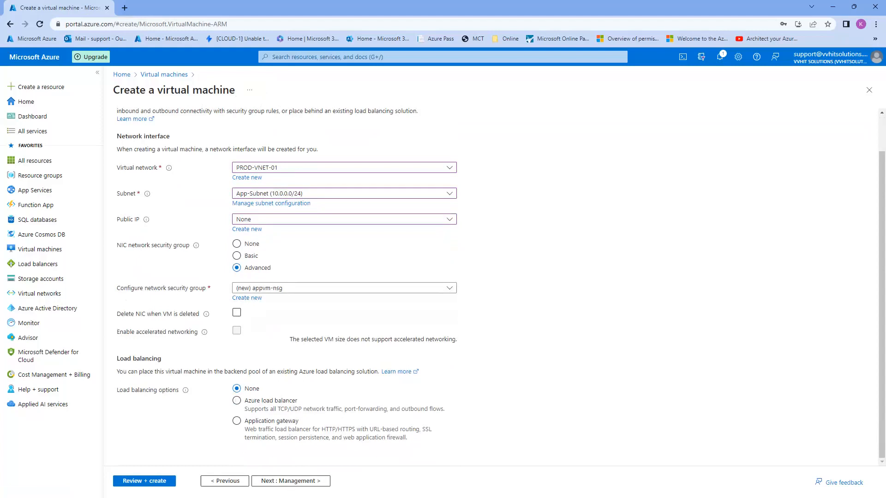
click(281, 480)
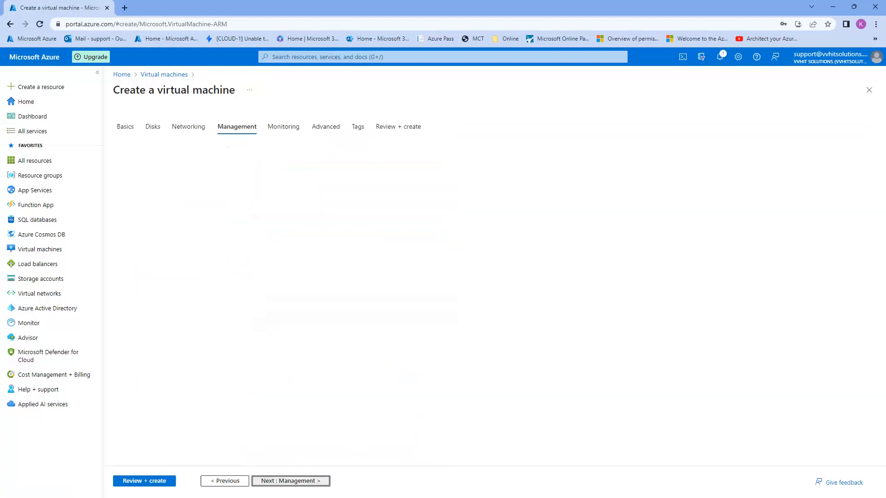
Pass validation for appvm and submit its deployment to PROD-RG
click(152, 480)
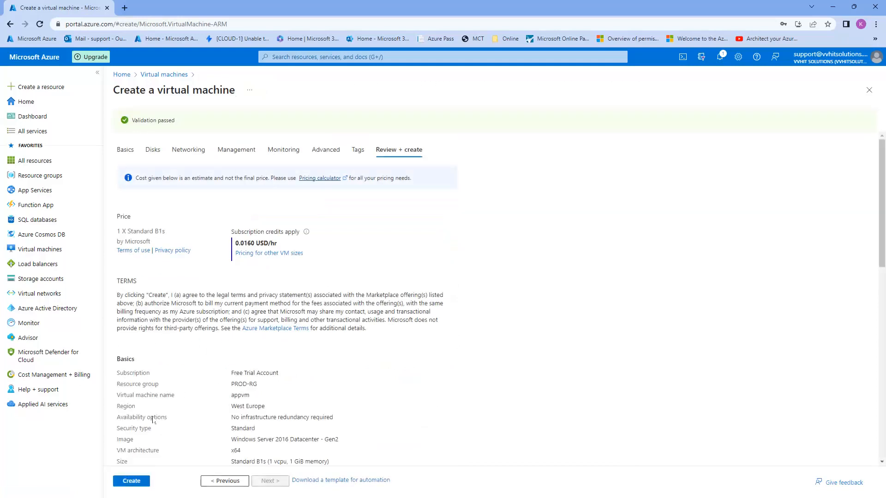
click(139, 480)
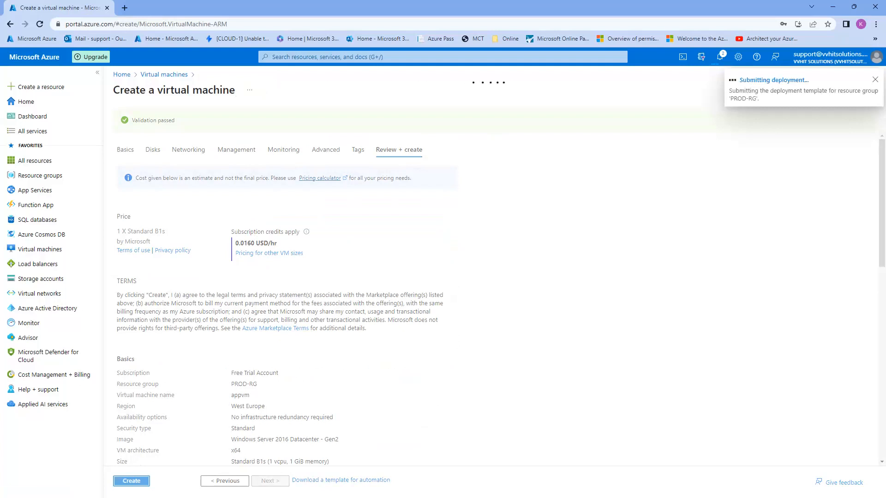
key(alt+Tab)
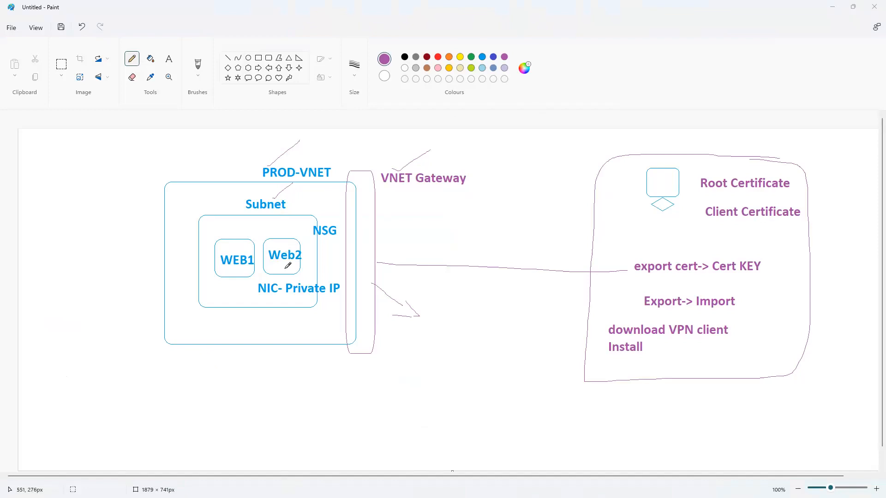
Search the web for 'configure azure point to site vpn' in a new Chrome tab
key(alt+Tab)
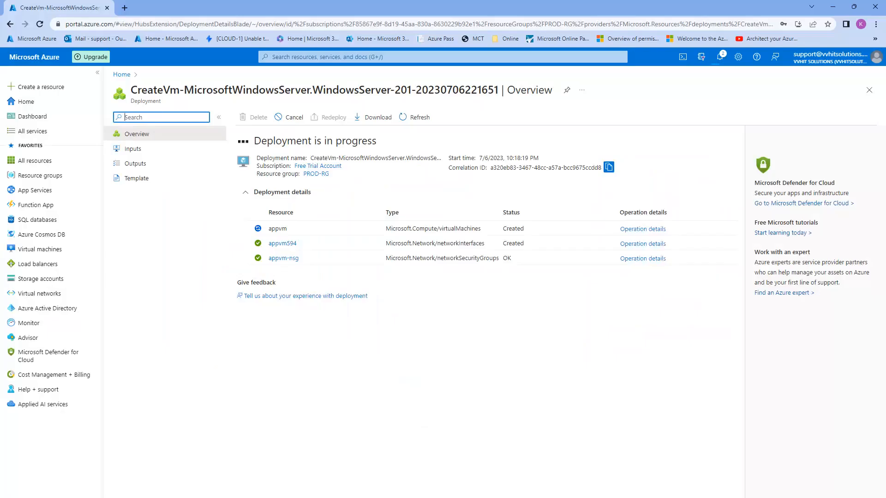
click(127, 9)
text(con)
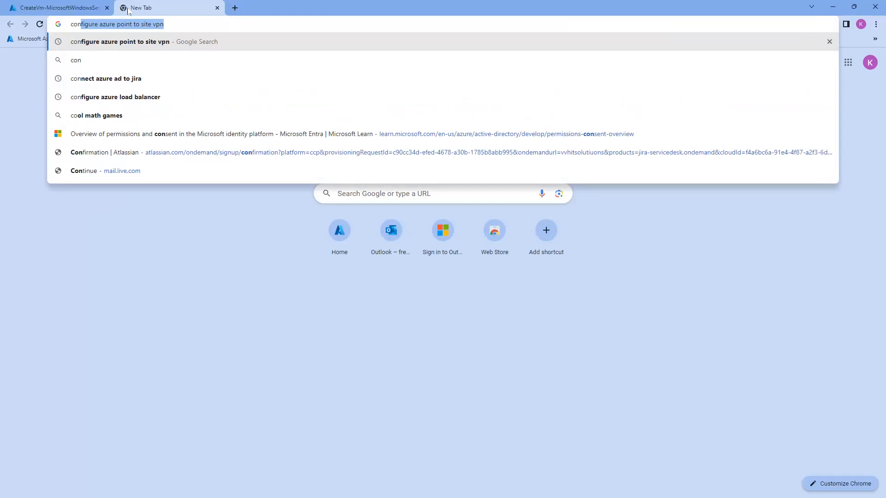
key(Return)
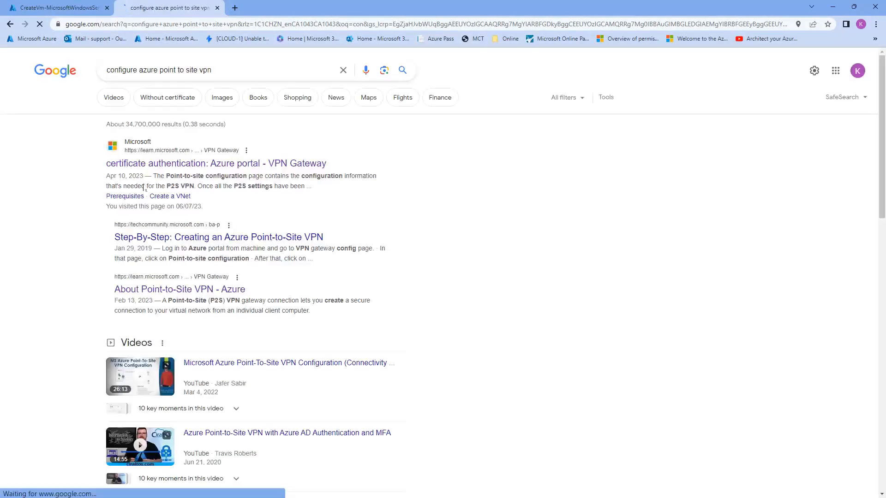
Read the 'About Point-to-Site VPN' article in a new tab, then follow its certificate-authentication P2S guide link
middle_click(208, 290)
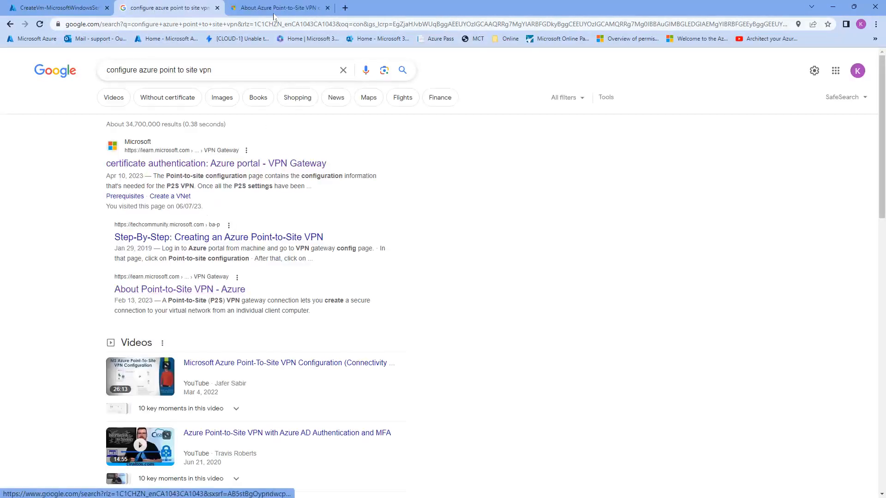
click(274, 14)
scroll(379, 370, down, 12)
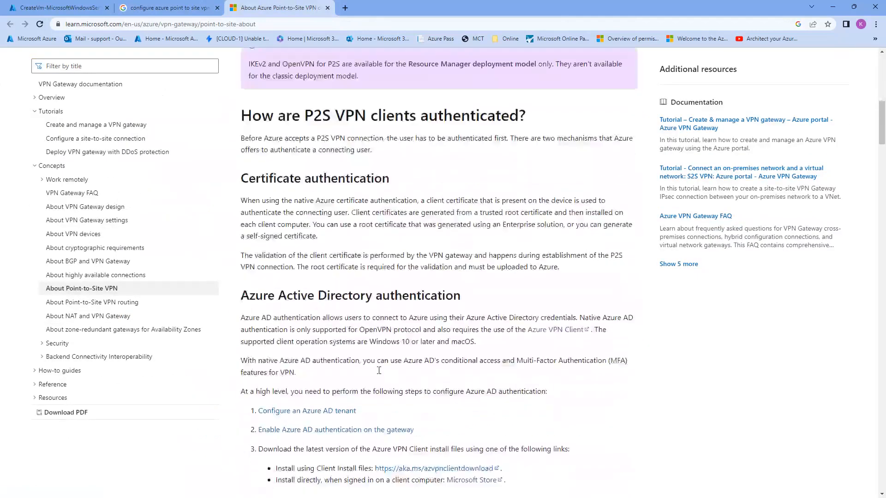
scroll(379, 370, down, 15)
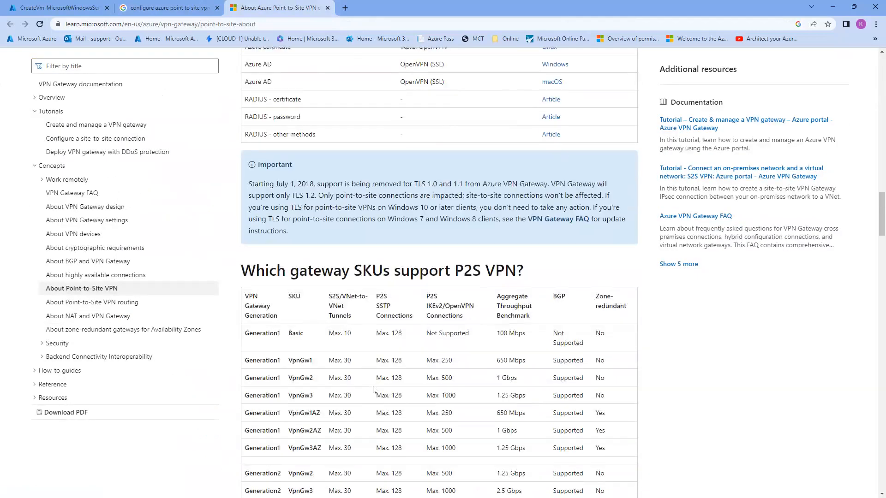
scroll(373, 391, down, 8)
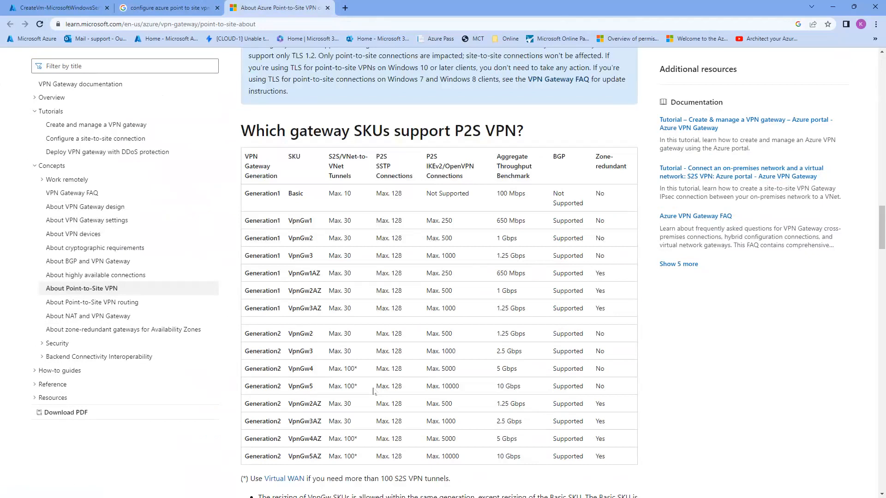
scroll(374, 387, down, 15)
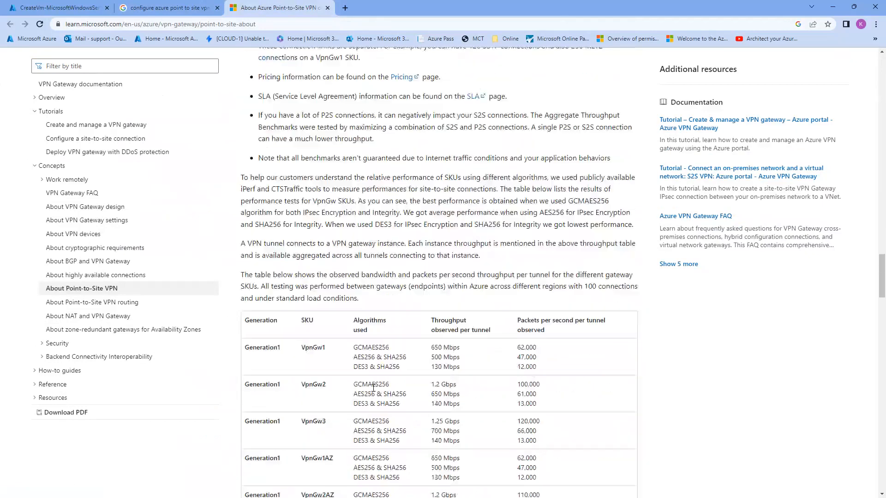
scroll(374, 387, down, 20)
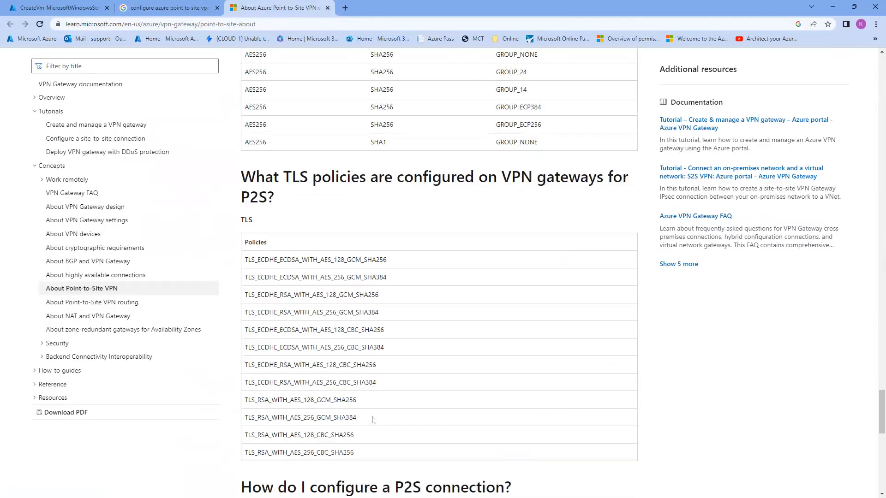
scroll(313, 418, down, 2)
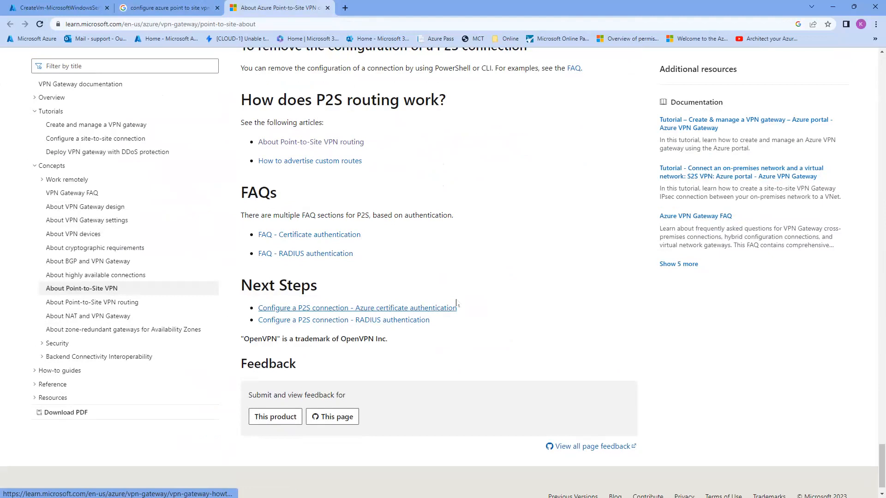
click(420, 308)
Switch the guide to its Azure portal version, expand all 11 sections, and scroll toward Generate certificates
scroll(399, 325, down, 20)
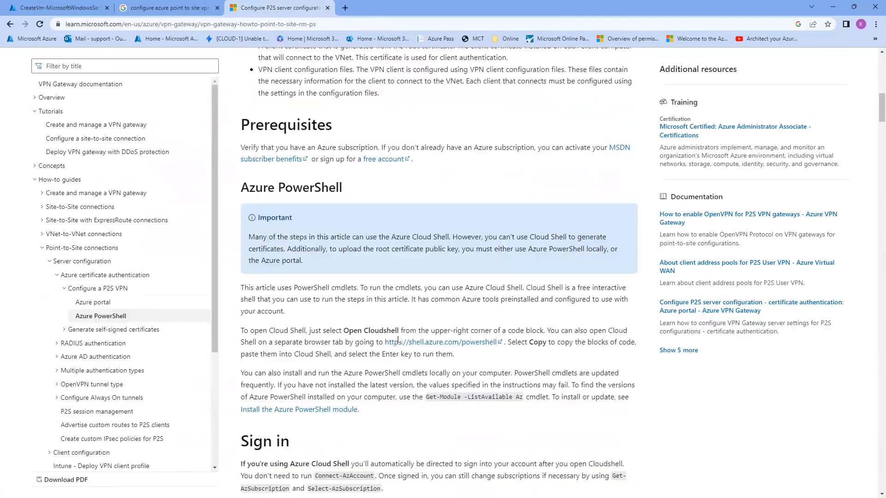
scroll(398, 343, down, 15)
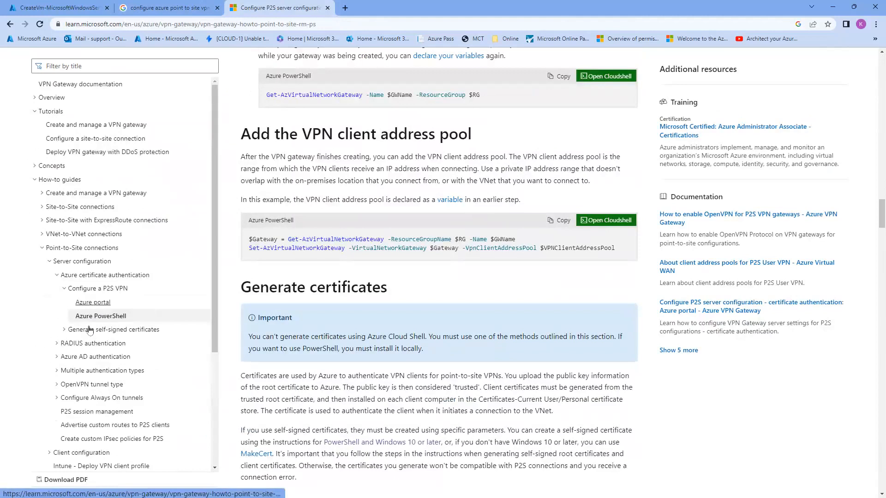
click(95, 303)
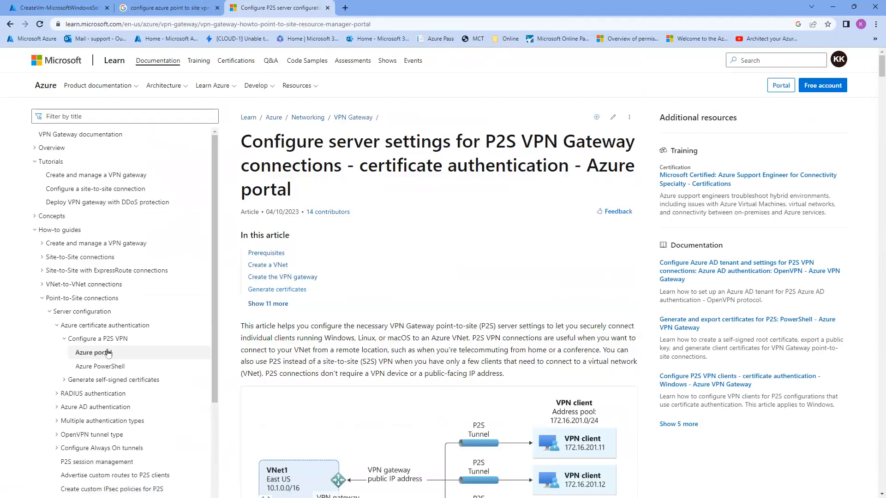
click(251, 305)
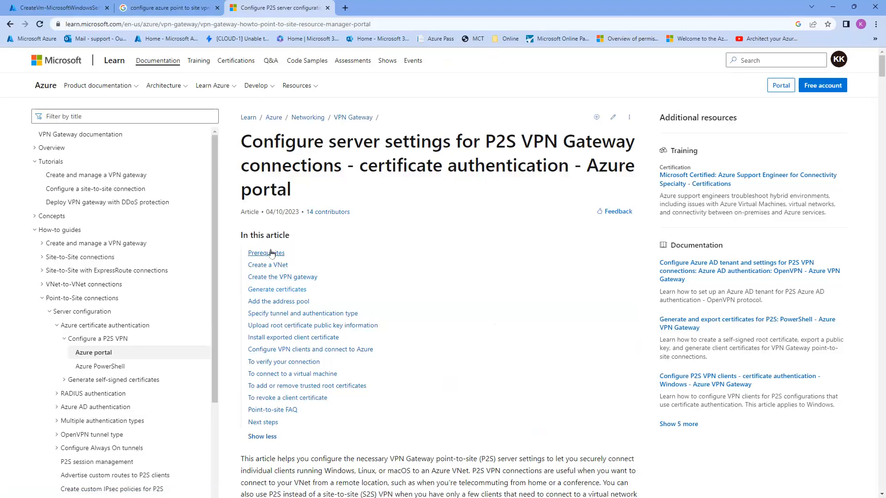
scroll(289, 367, down, 10)
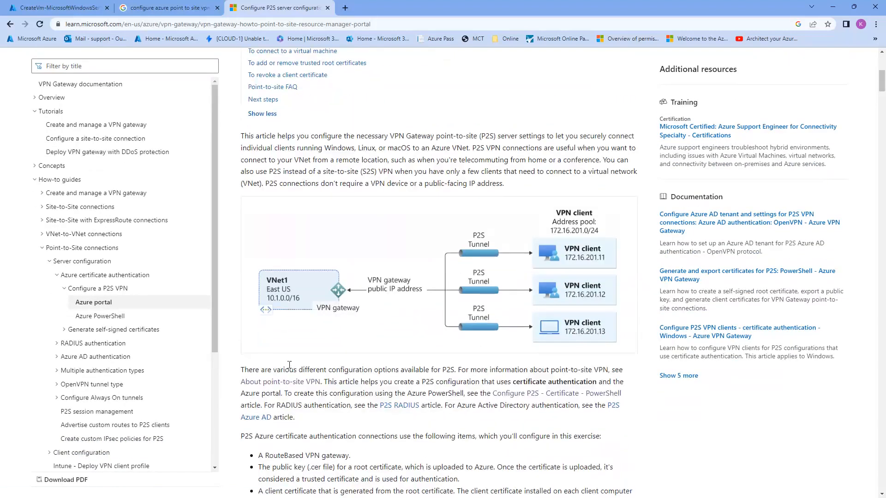
scroll(289, 365, down, 20)
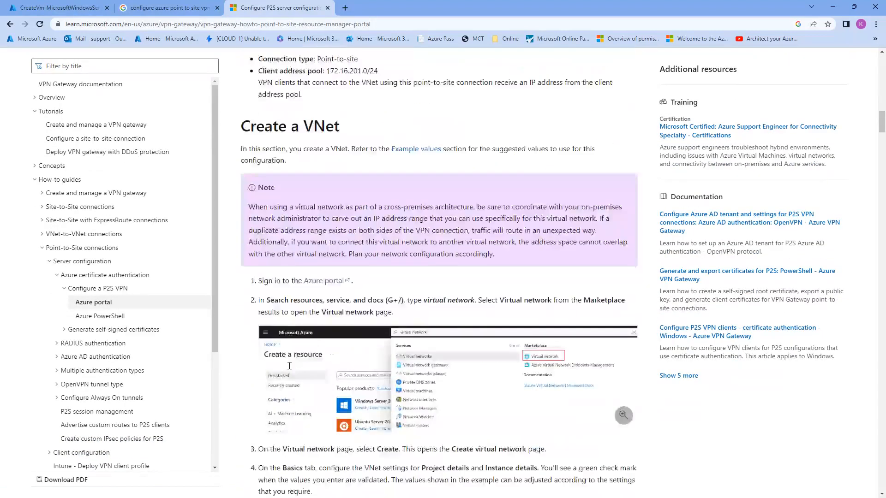
scroll(289, 365, down, 20)
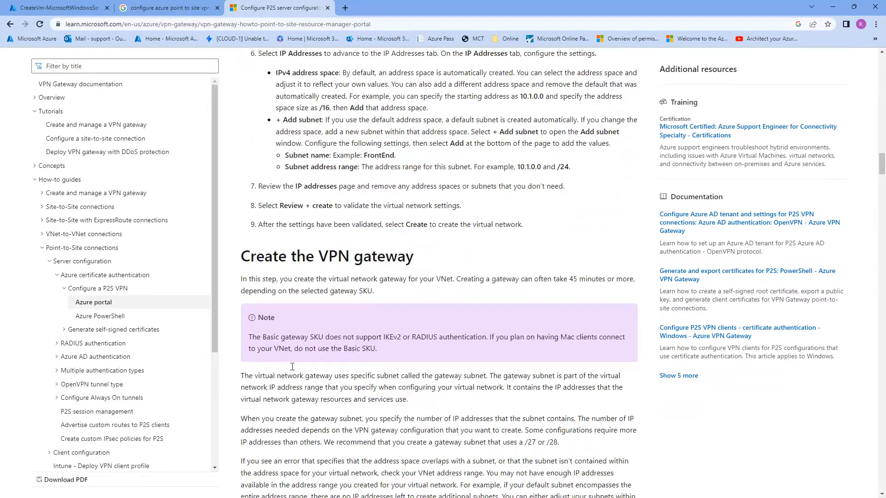
scroll(292, 366, down, 20)
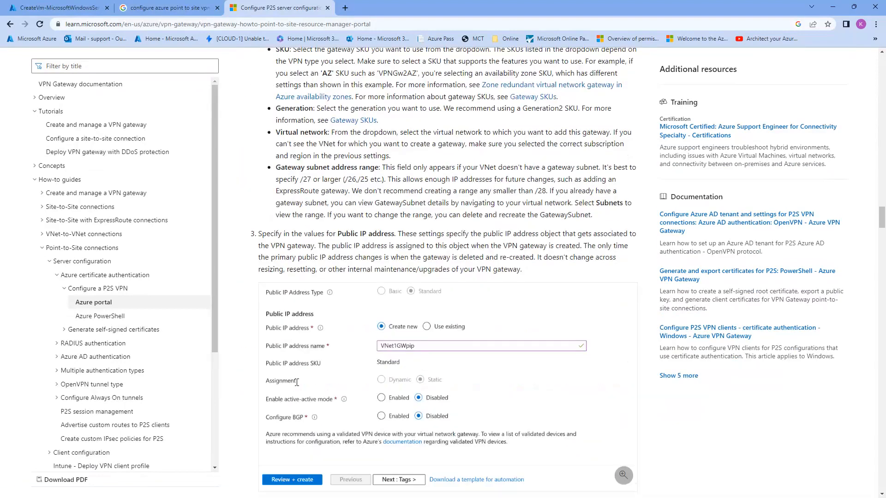
scroll(297, 382, down, 10)
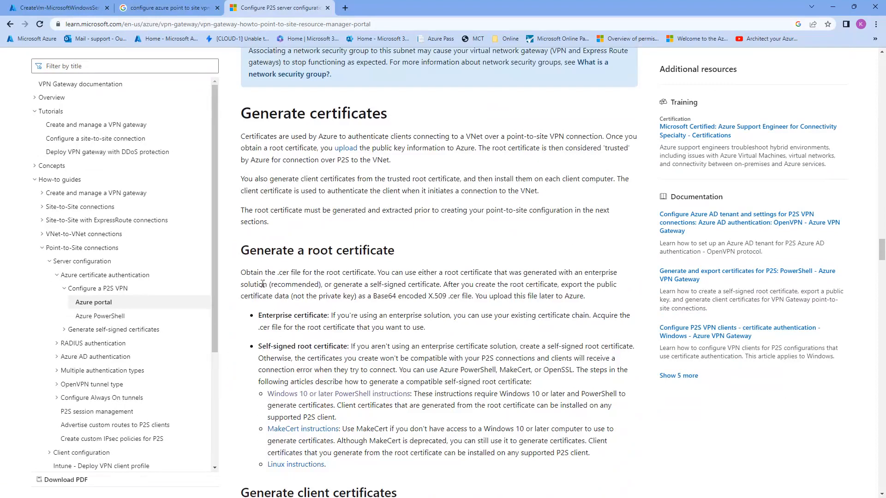
Jump to Generate certificates and review the enterprise versus self-signed root certificate options
click(232, 115)
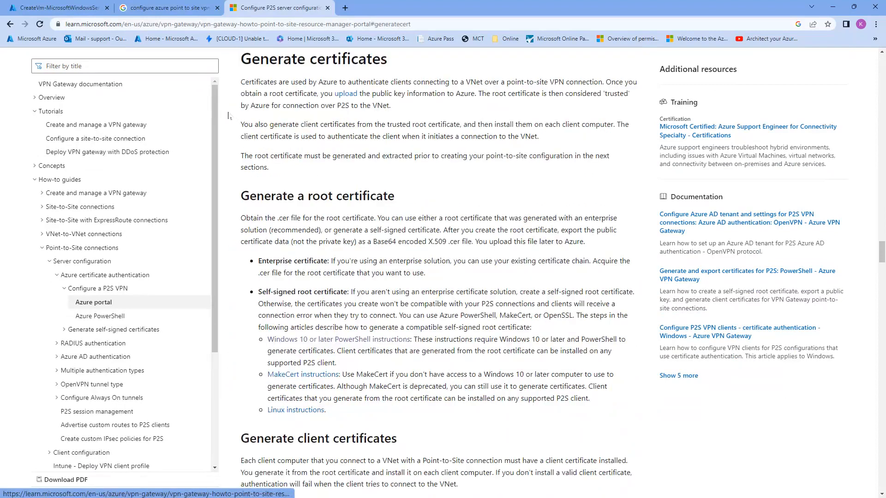
drag(241, 59, 371, 59)
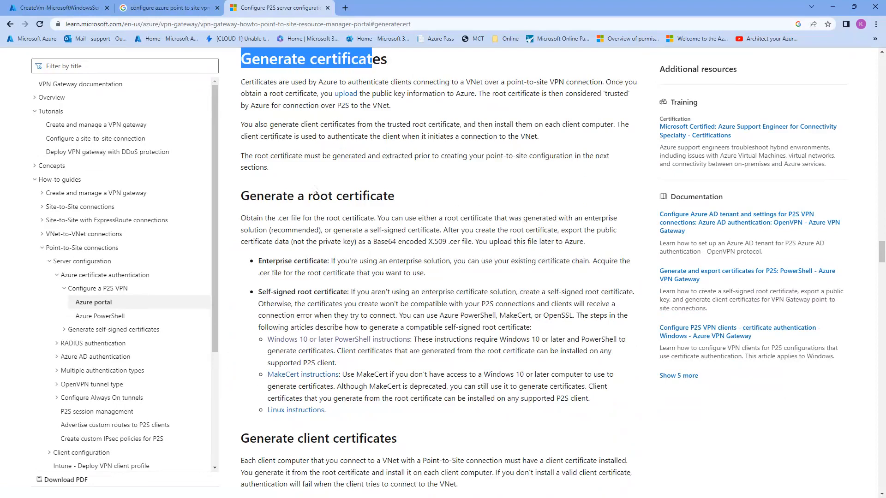
click(251, 197)
drag(249, 197, 379, 196)
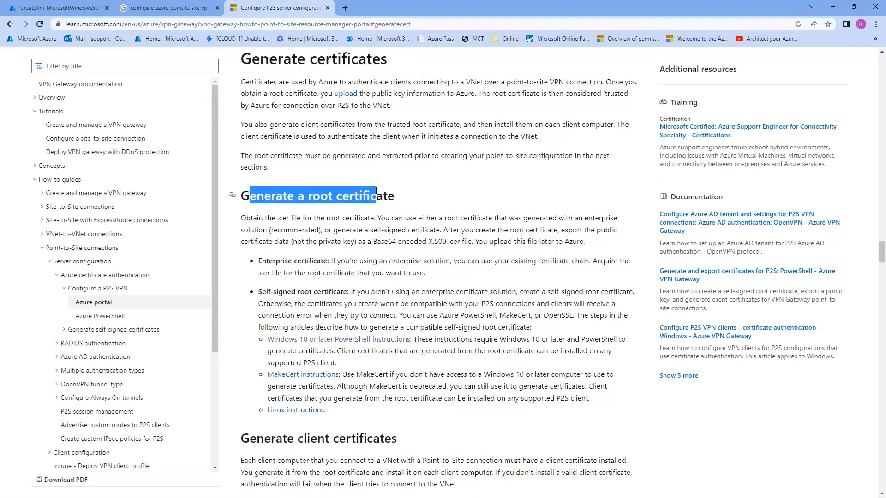
drag(256, 439, 384, 437)
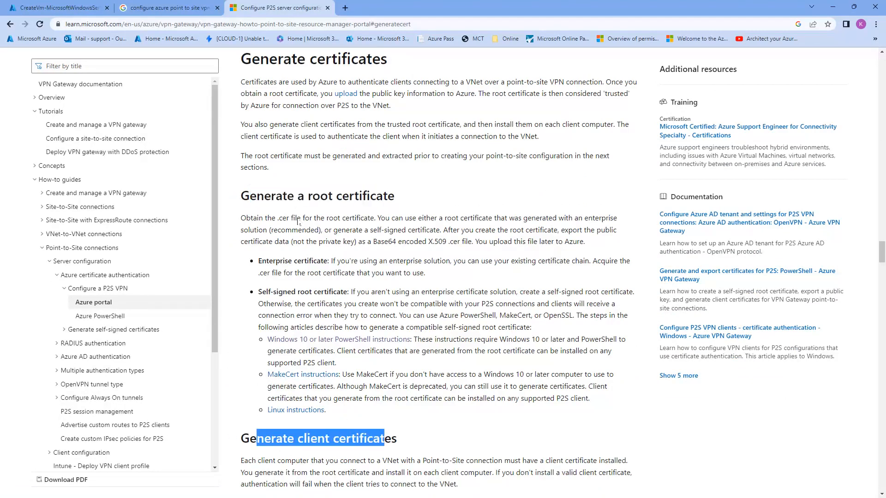
click(294, 199)
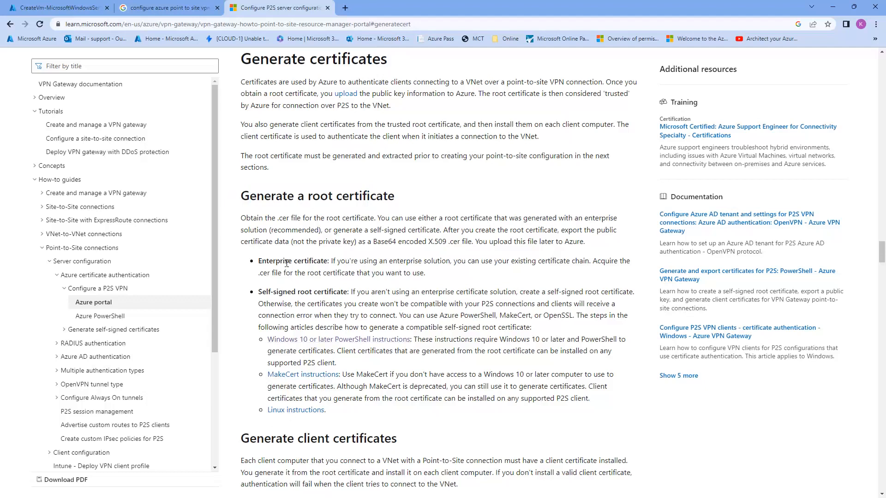
drag(259, 261, 331, 260)
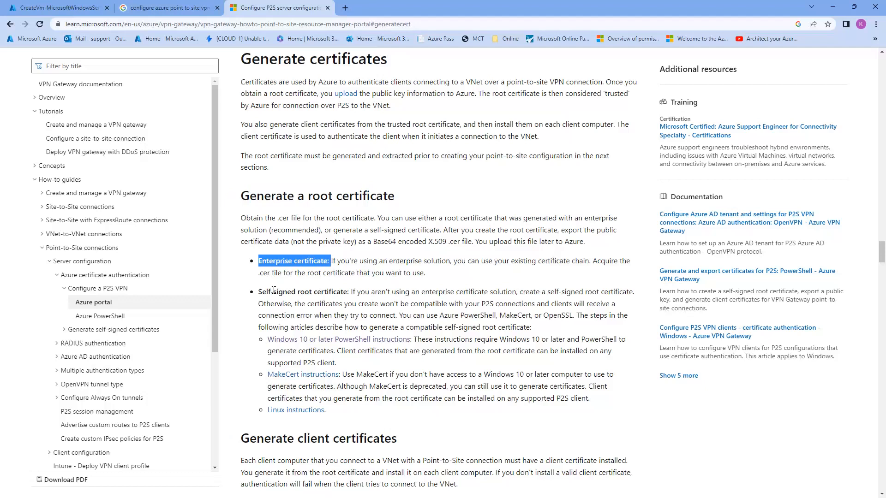
drag(261, 293, 336, 292)
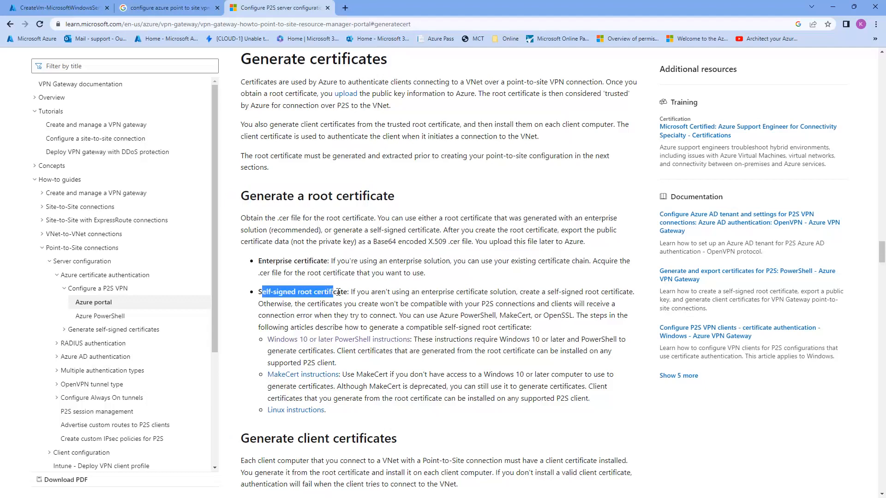
click(302, 264)
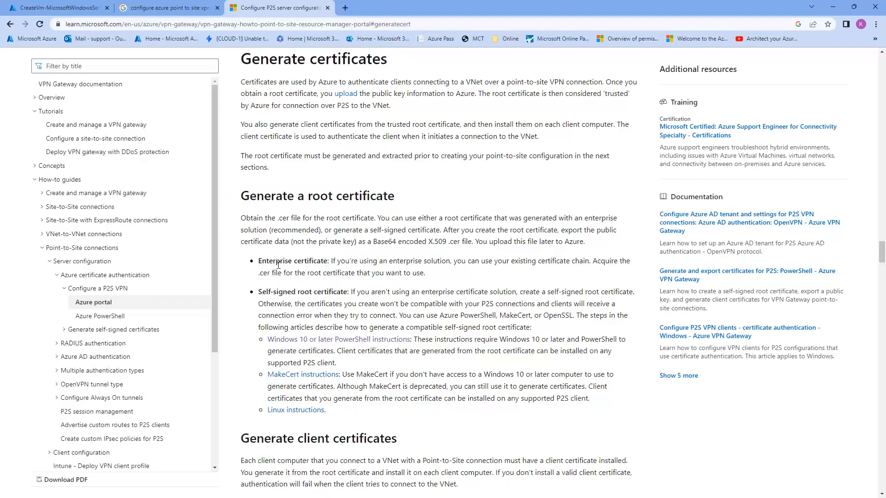
drag(259, 292, 340, 287)
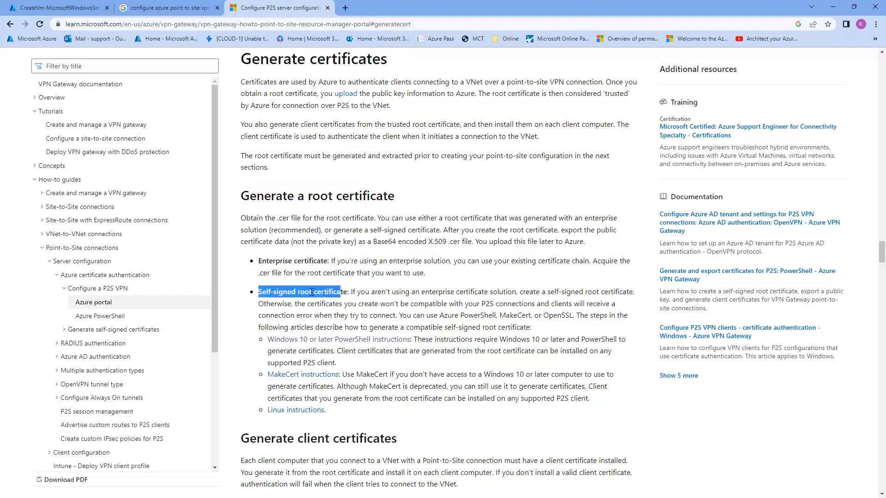
Open the 'Windows 10 or later PowerShell instructions' link in a new tab
scroll(295, 258, down, 1)
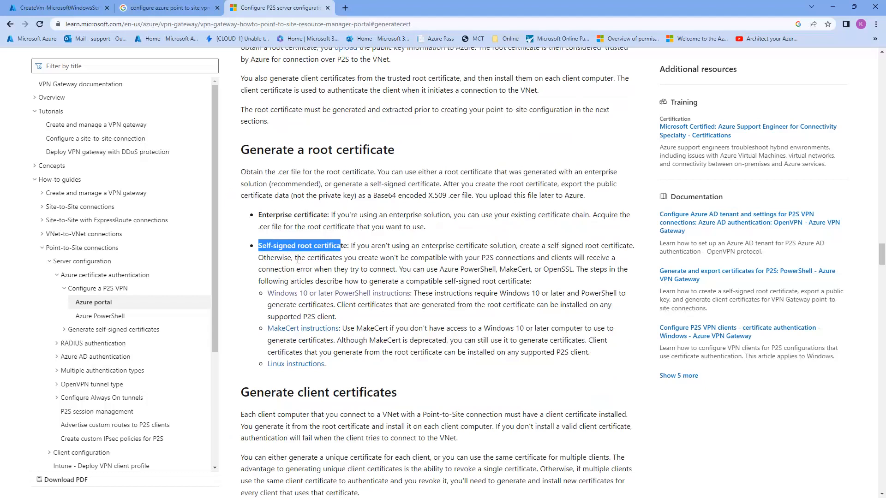
click(417, 342)
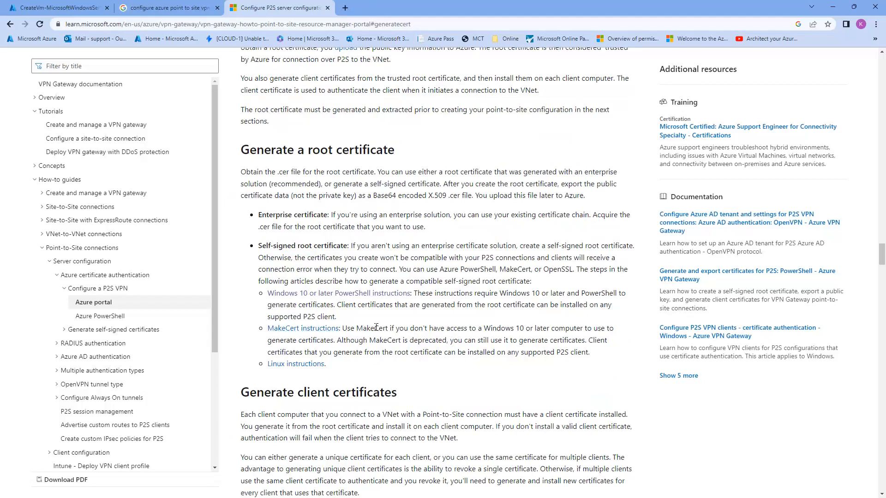
scroll(315, 377, down, 5)
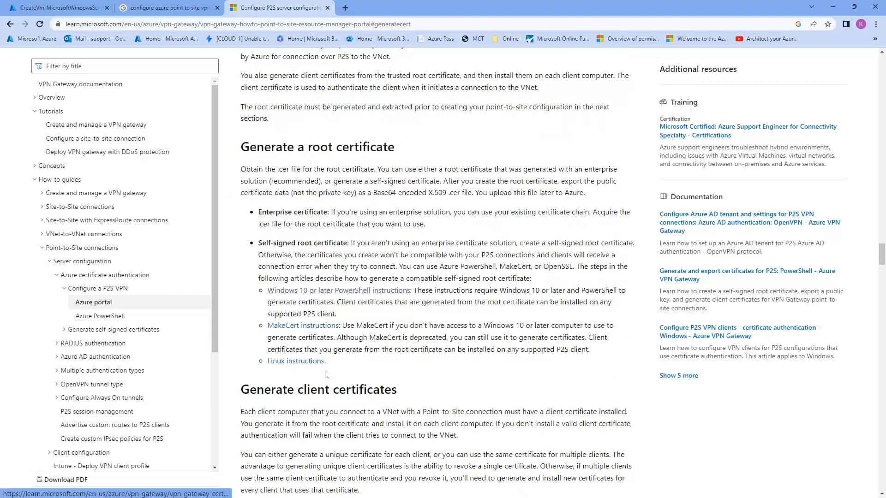
scroll(315, 377, down, 5)
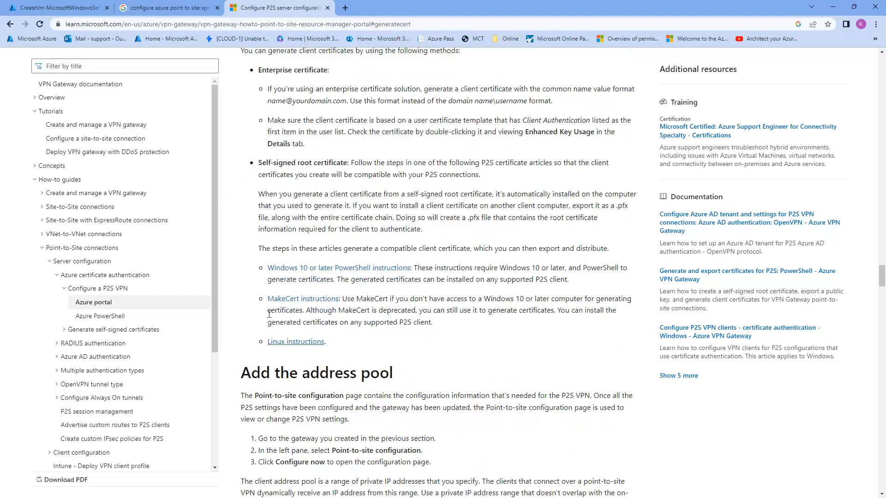
scroll(317, 318, up, 2)
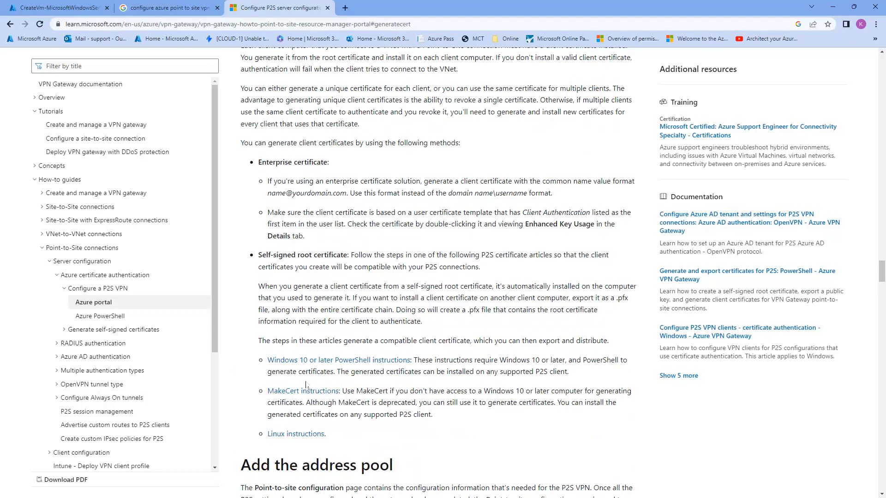
scroll(381, 413, up, 1)
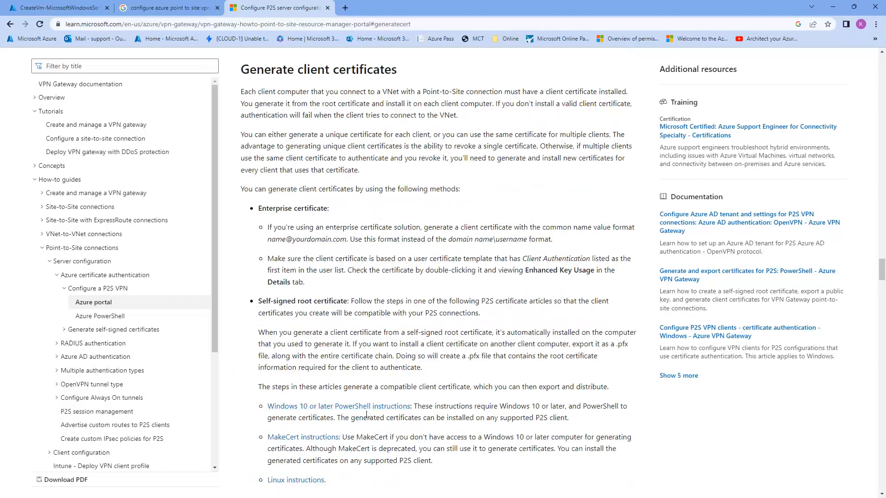
scroll(366, 406, up, 6)
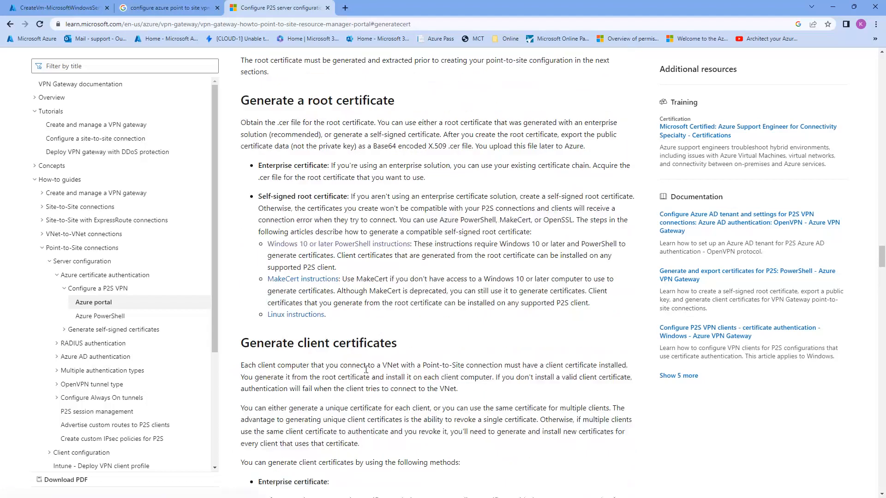
scroll(366, 369, up, 1)
middle_click(337, 293)
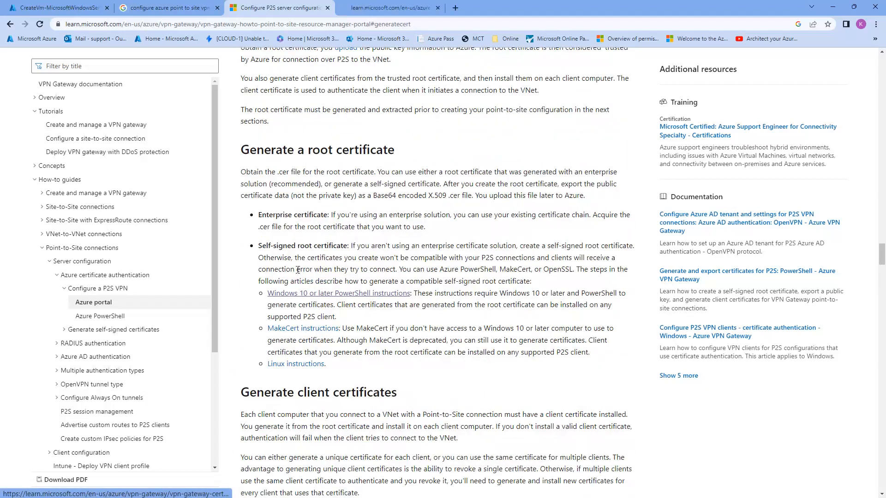
In the Generate and export certificates article, select the self-signed root certificate PowerShell script
click(364, 10)
scroll(326, 252, down, 5)
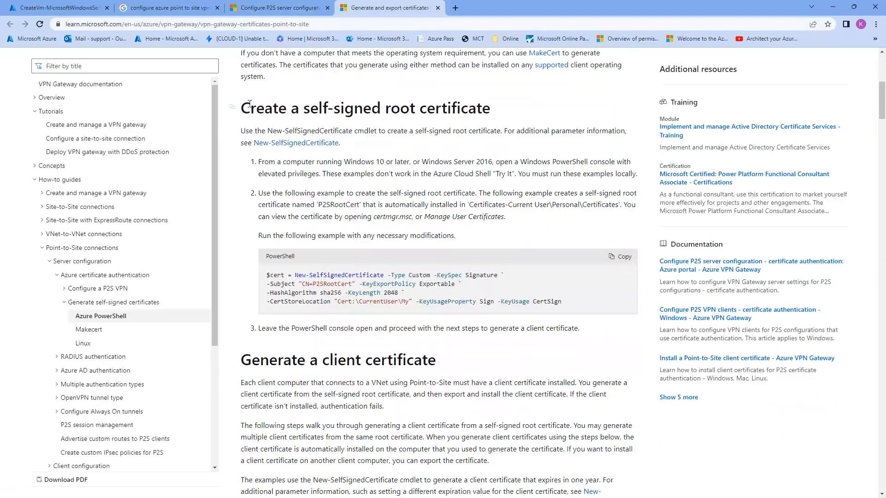
drag(242, 104, 490, 107)
drag(268, 277, 570, 312)
Select the full Example 1 client certificate PowerShell code
scroll(565, 309, down, 9)
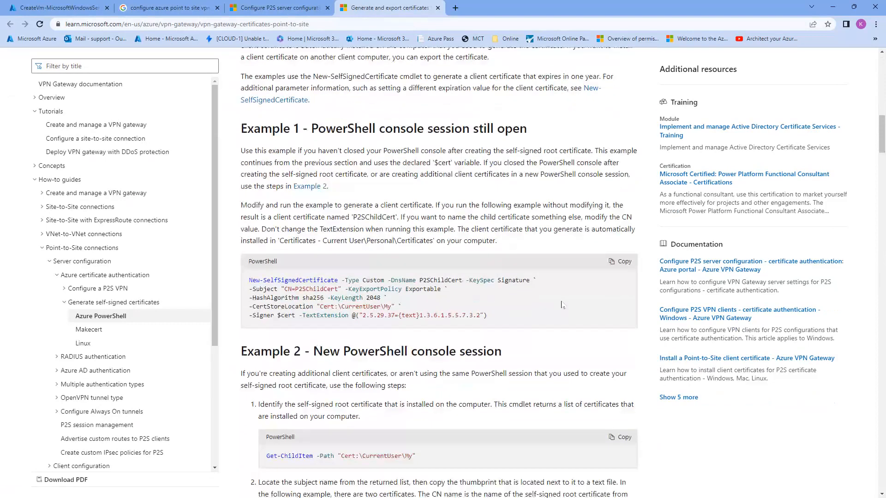
scroll(561, 304, down, 2)
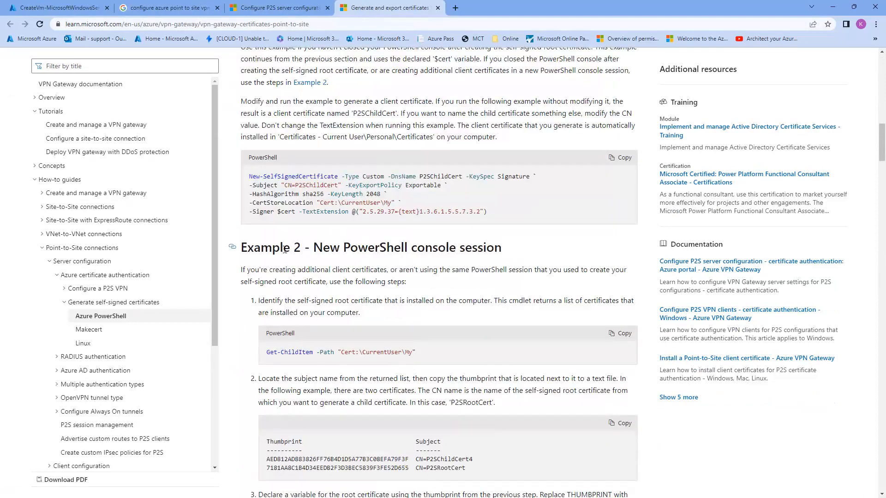
scroll(284, 250, up, 3)
scroll(338, 391, down, 6)
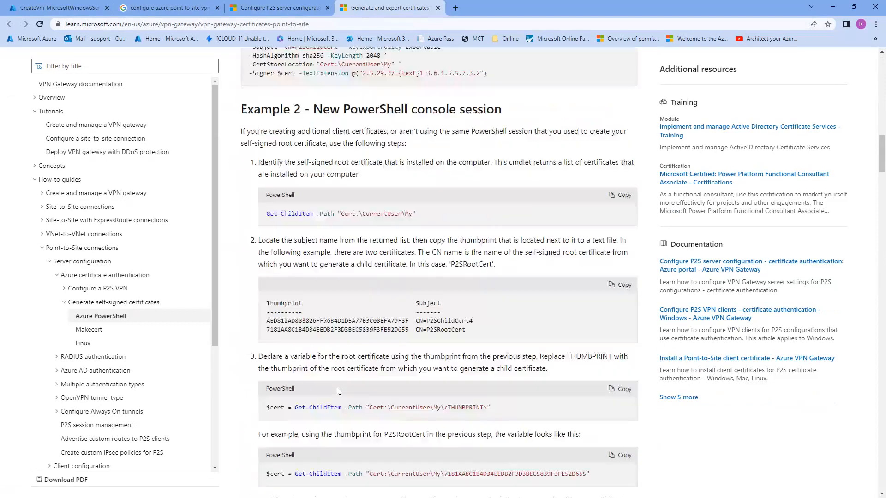
scroll(337, 391, down, 4)
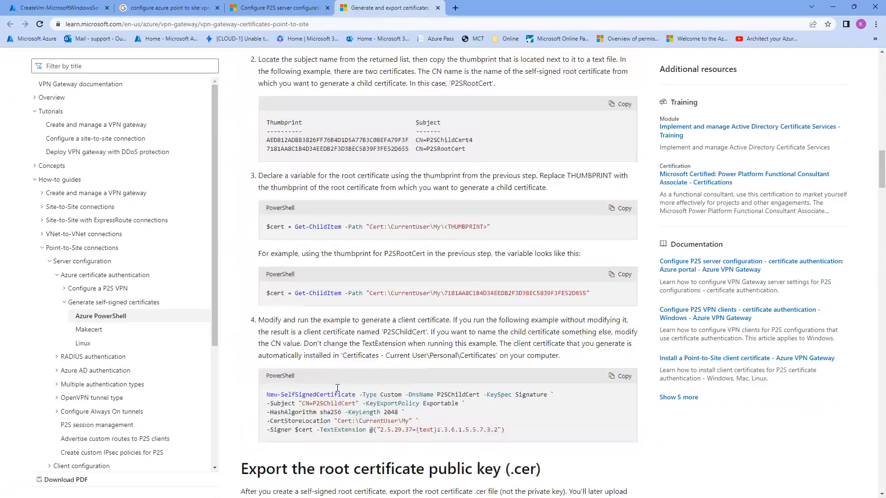
scroll(337, 388, up, 9)
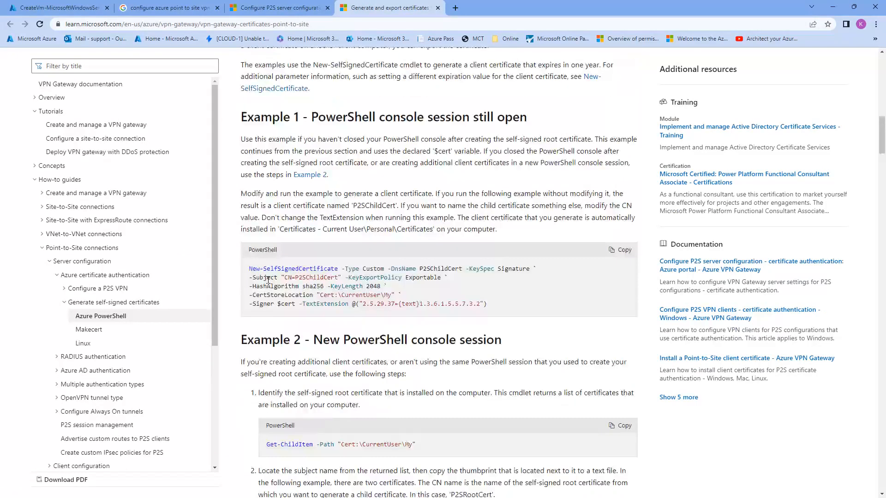
drag(249, 268, 355, 286)
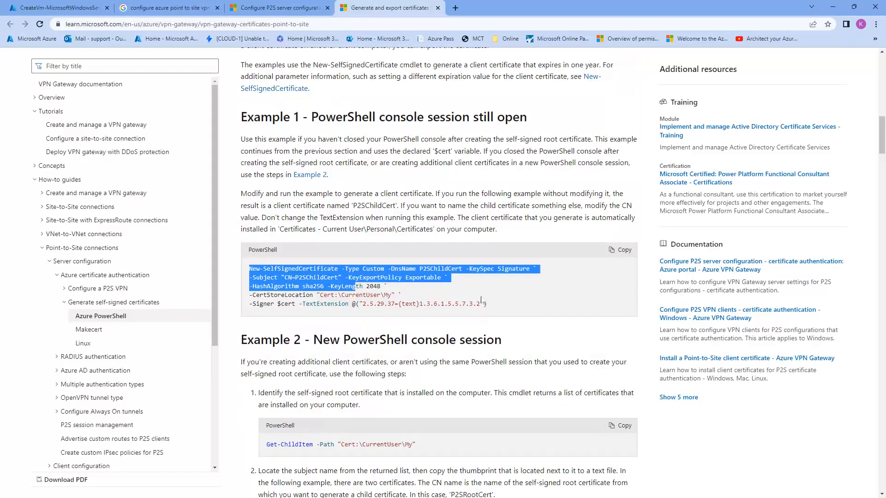
drag(482, 300, 495, 306)
key(ctrl+c)
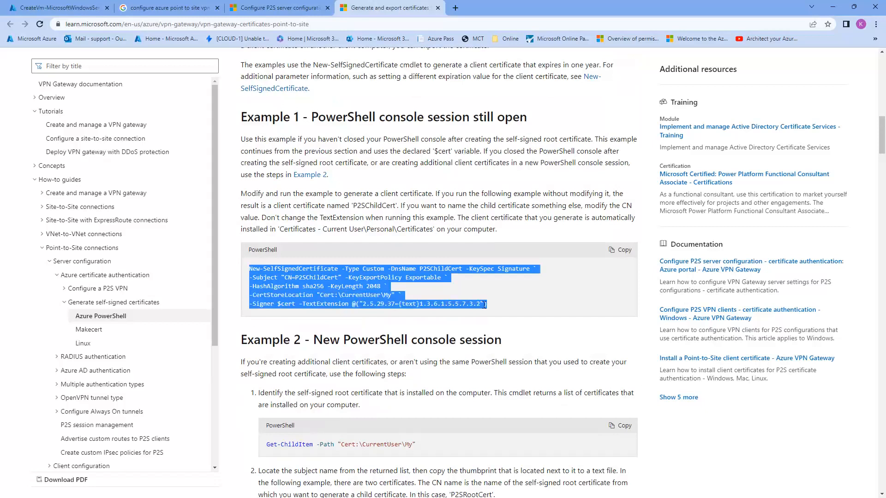
Bring the PowerShell ISE window with the empty Untitled1.ps1 forward
scroll(483, 304, up, 5)
scroll(402, 277, up, 4)
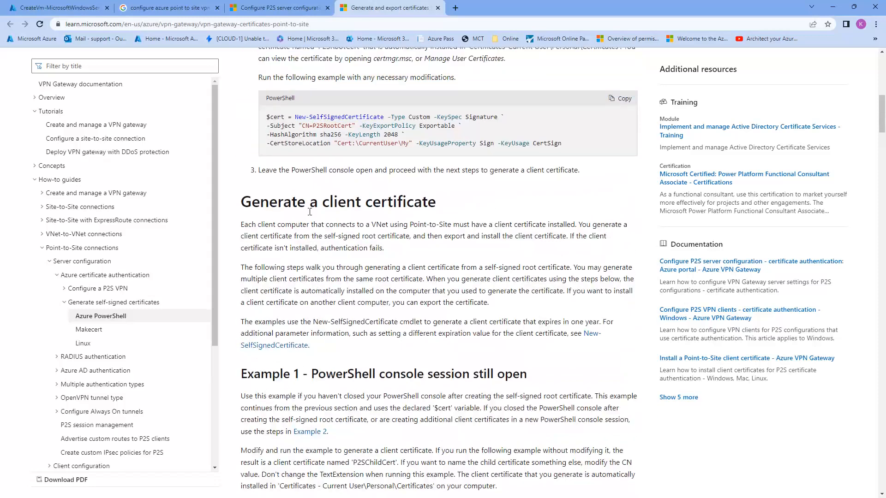
drag(223, 497, 142, 0)
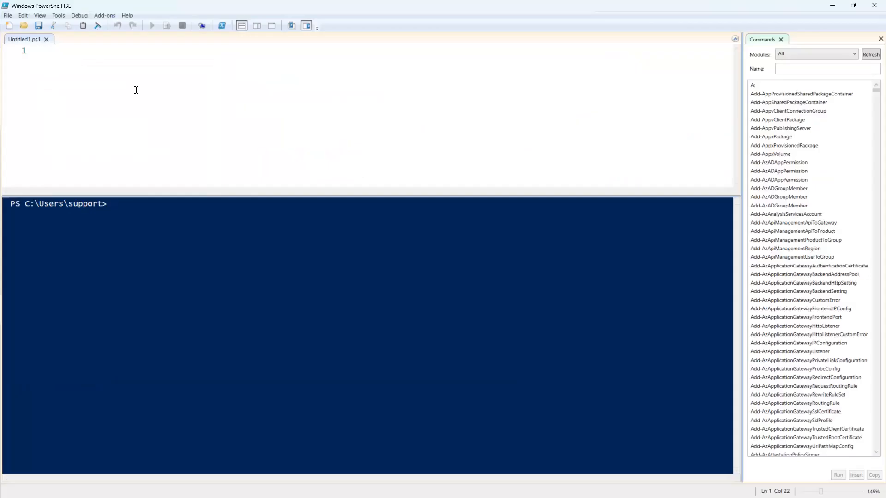
Paste the four-line P2SRootCert New-SelfSignedCertificate script into Untitled1.ps1
key(alt+Tab)
text($cert = New-SelfSignedCertificate -Type Custom -KeySpec Signature ` -Subject "CN=P2SRootCert" -KeyExportPolicy Exportable ` -HashAlgorithm sha256 -KeyLength 2048 ` -CertStoreLocation "Cert:\CurrentUser\My" -KeyUsageProperty Sign -KeyUsage CertSign)
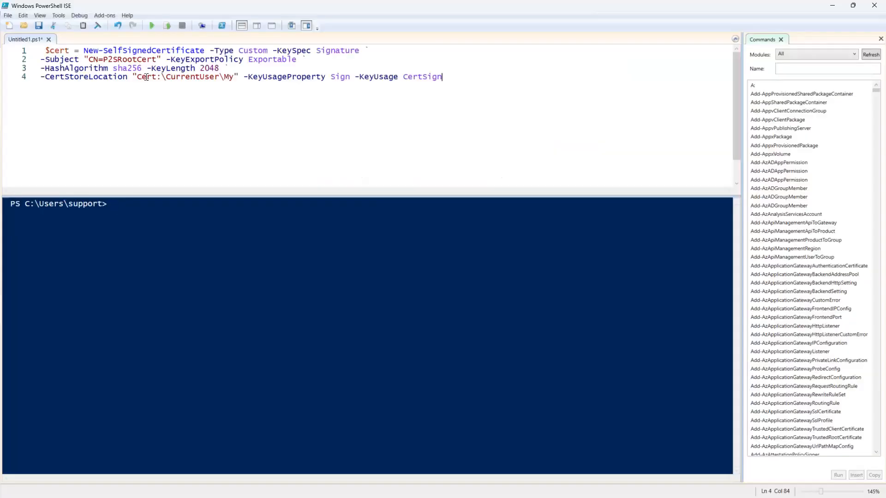
drag(105, 60, 158, 60)
click(345, 98)
drag(233, 68, 41, 50)
click(68, 81)
Check the sha256 hash algorithm setting and run the root certificate script
click(113, 69)
drag(113, 69, 141, 69)
click(144, 69)
drag(42, 68, 142, 68)
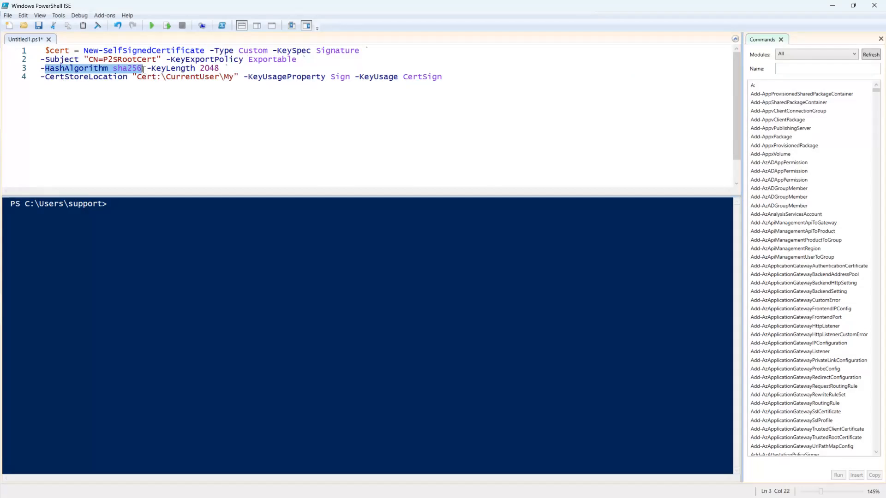
click(143, 70)
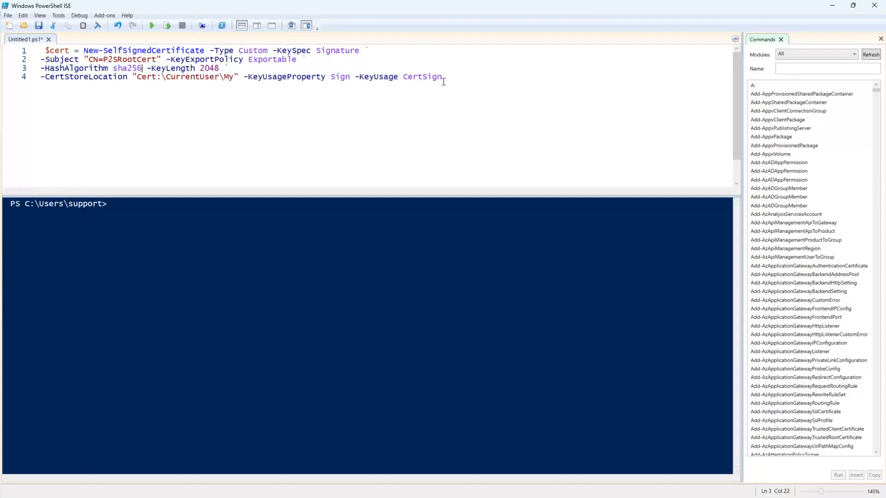
drag(457, 84, 44, 51)
click(68, 85)
click(152, 26)
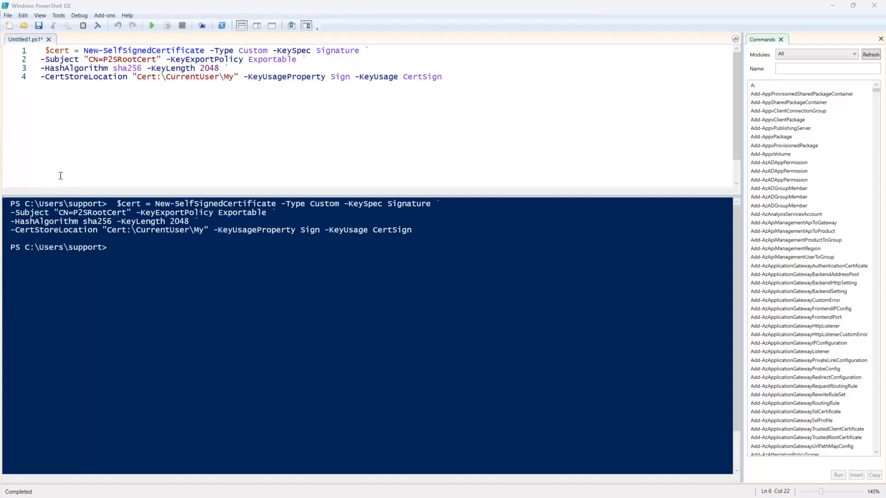
Paste the P2SChildCert client certificate script into a new script, run it, and check the CurrentUser store
click(9, 26)
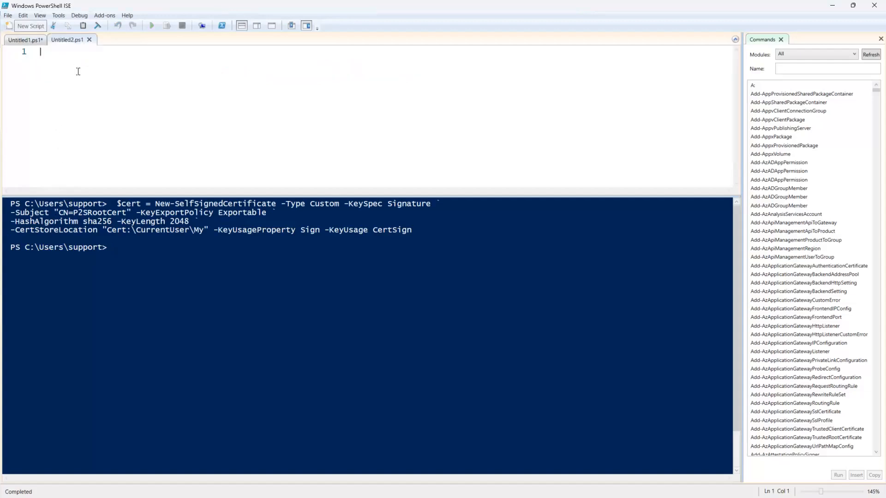
key(ctrl+v)
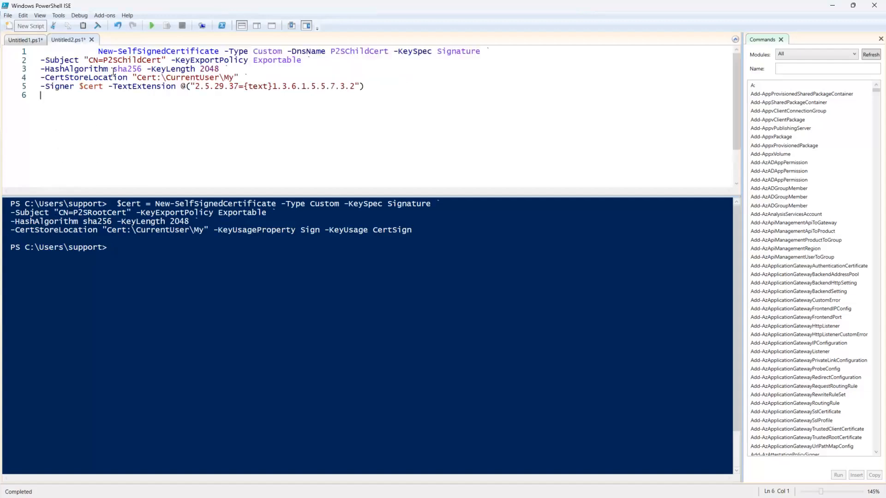
click(151, 26)
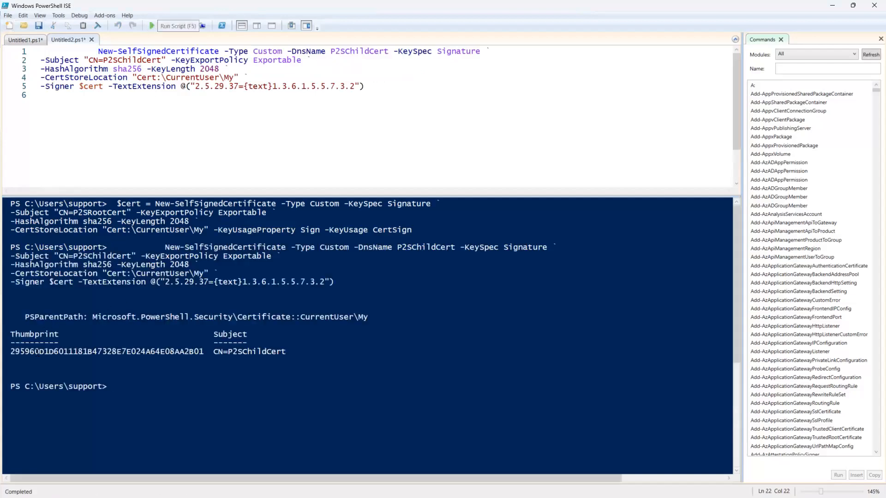
click(184, 103)
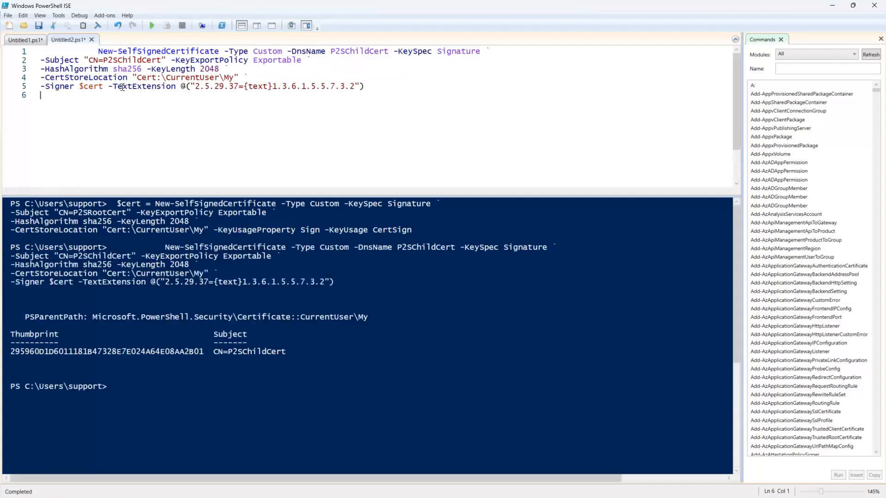
drag(165, 77, 216, 79)
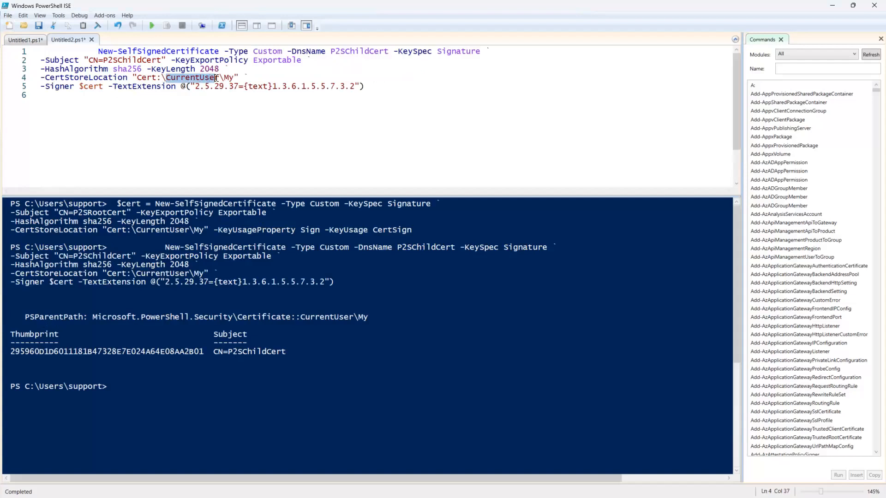
click(229, 78)
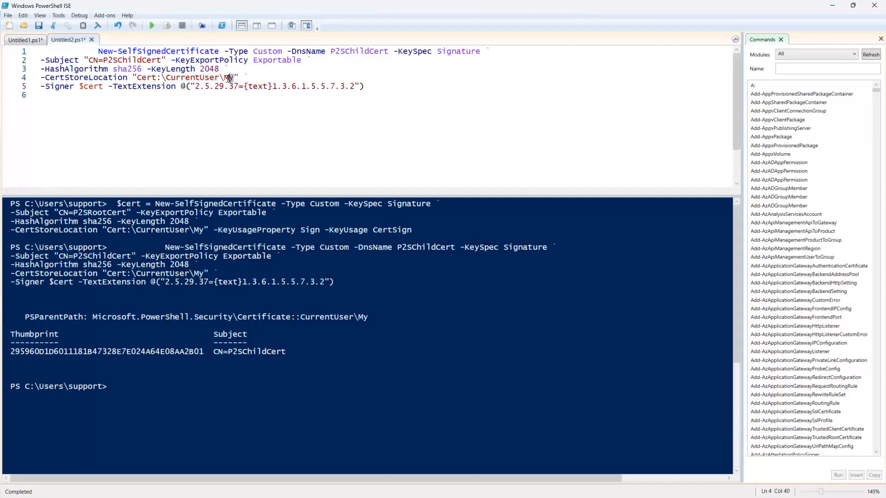
click(250, 108)
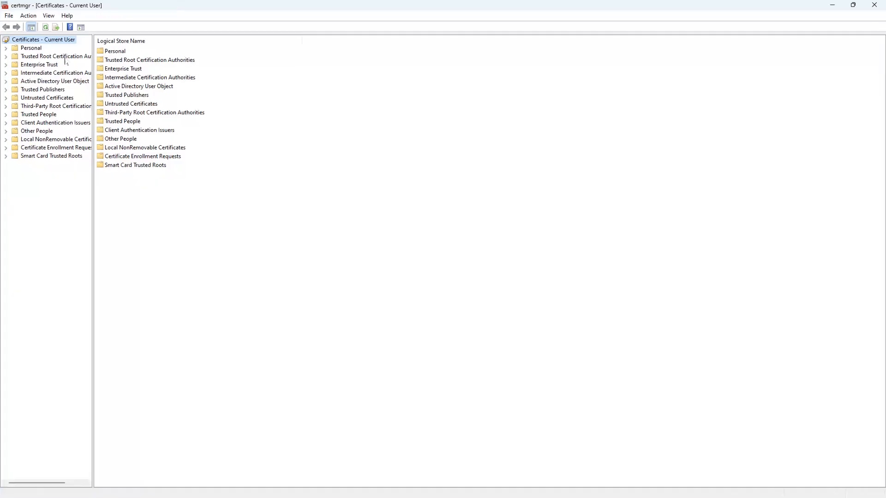
Open Personal > Certificates, select P2SRootCert, and show its All Tasks menu
click(5, 48)
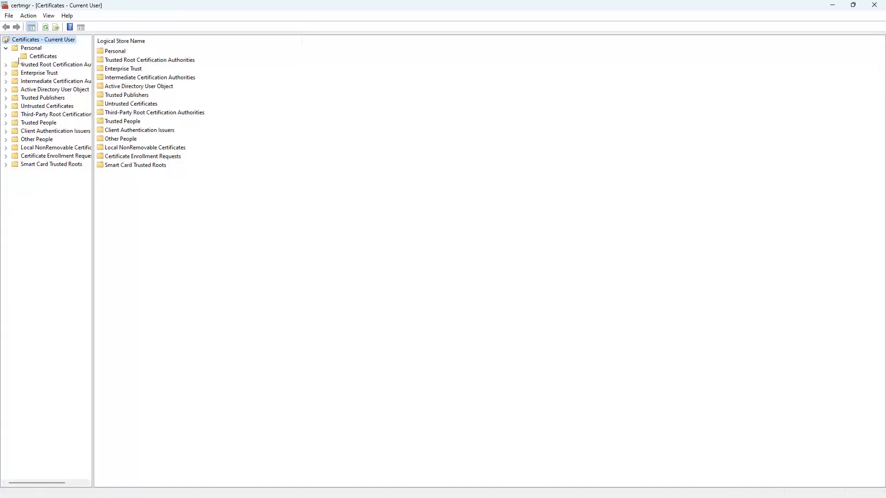
click(35, 57)
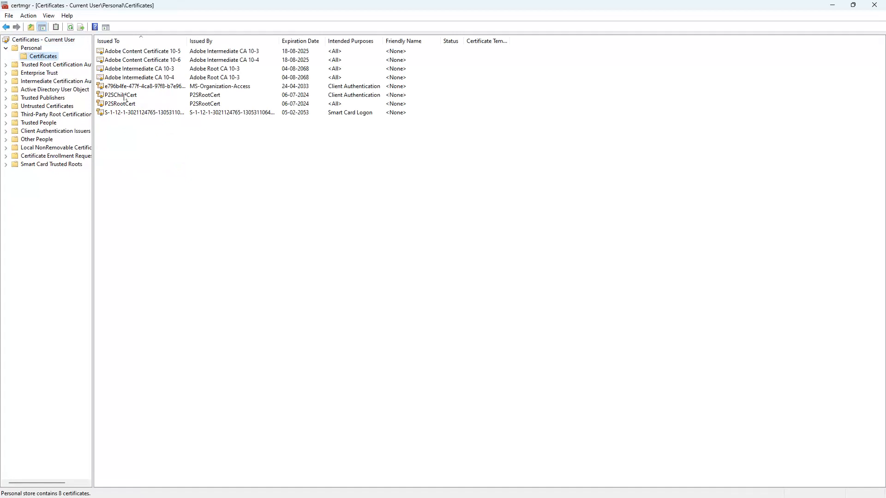
click(152, 96)
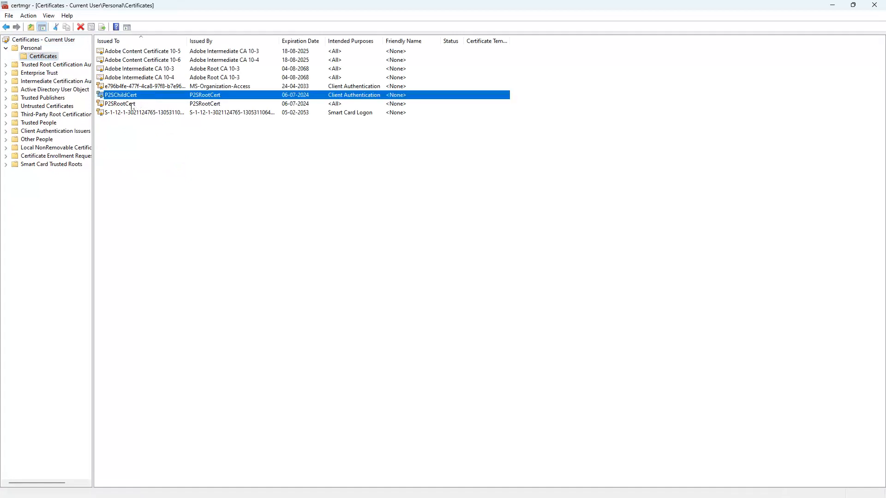
click(137, 106)
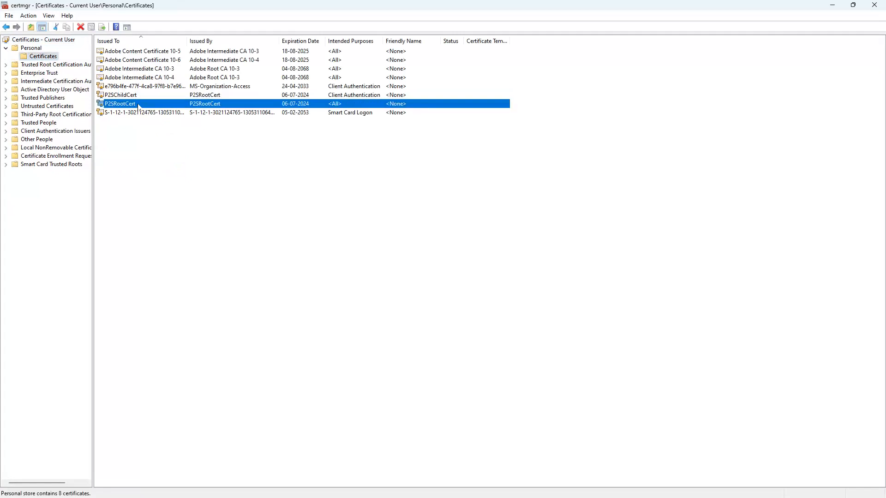
right_click(138, 106)
mouse_move(178, 129)
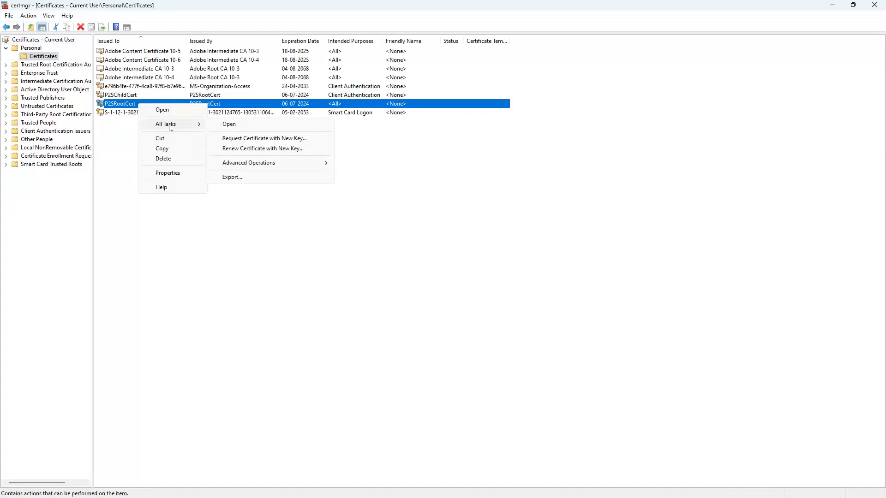
Start exporting P2SRootCert without its private key as Base-64 encoded X.509 (.CER)
click(232, 177)
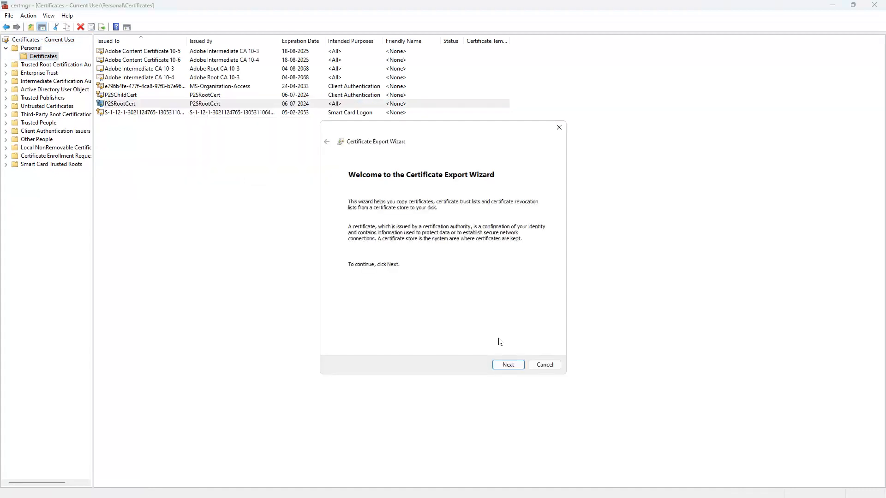
click(509, 366)
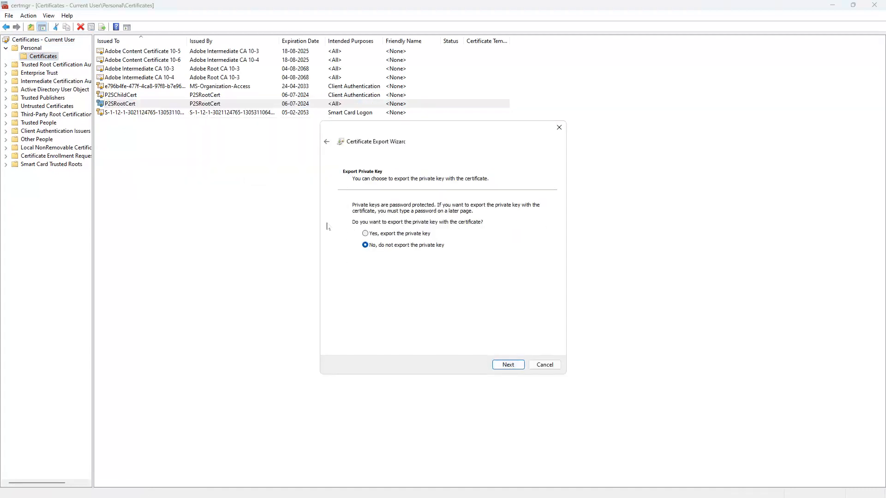
drag(379, 129, 307, 59)
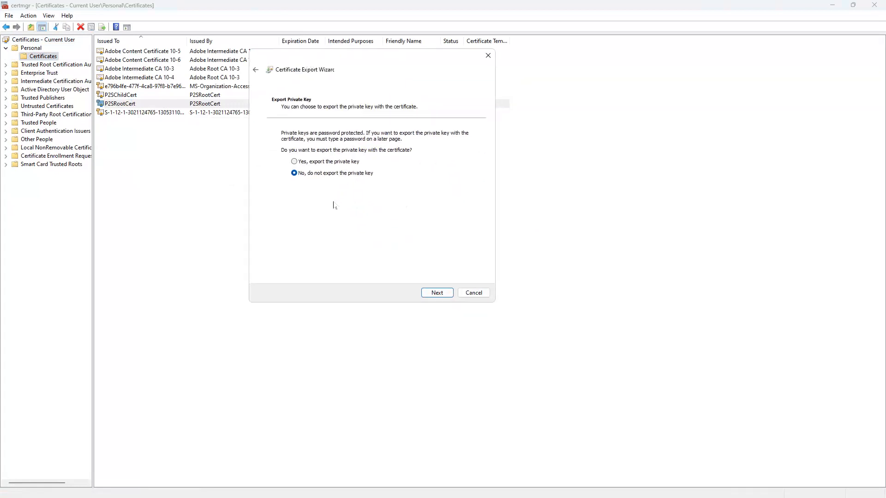
click(438, 293)
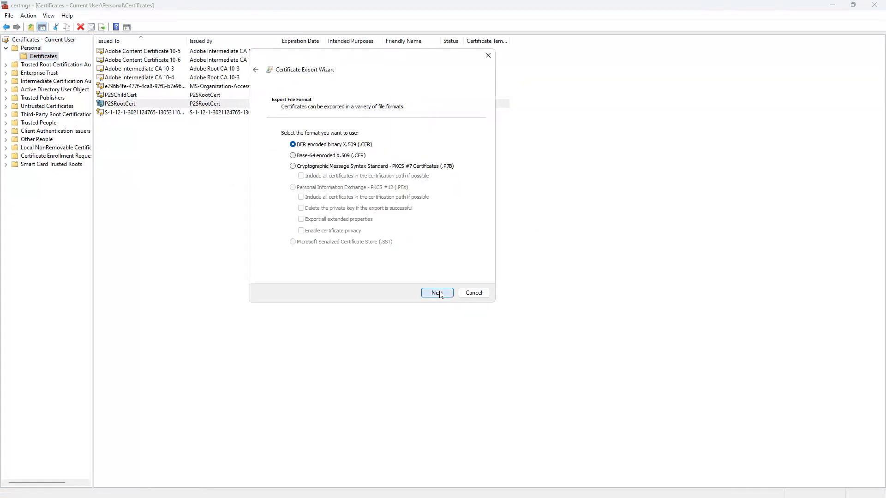
click(293, 156)
click(437, 293)
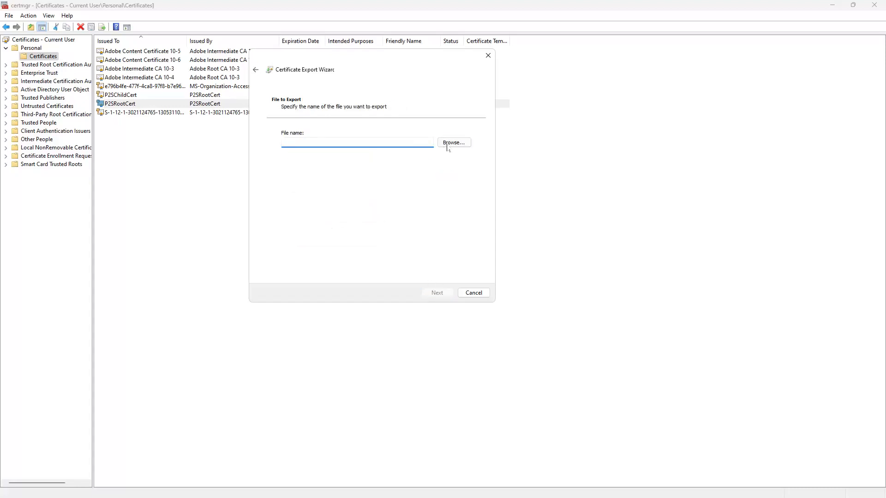
Delete the old P2SVPN-GW folder and rootcert file from P2S Docs
click(453, 143)
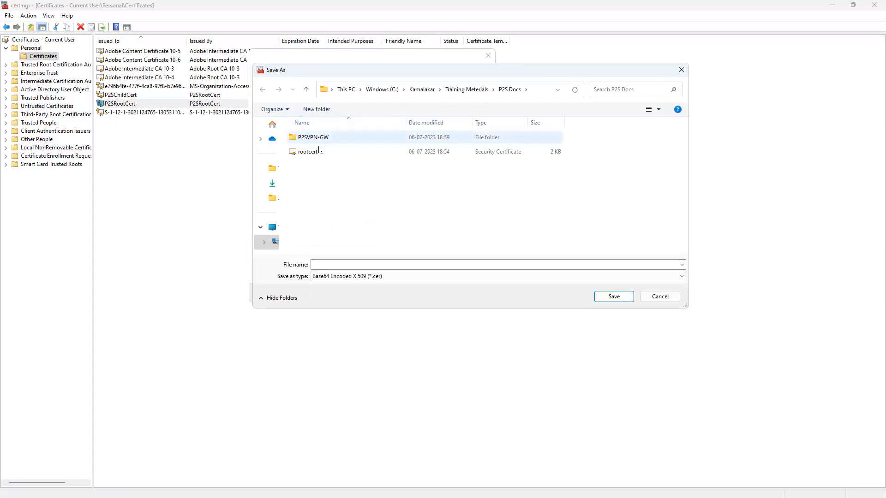
click(352, 151)
click(347, 141)
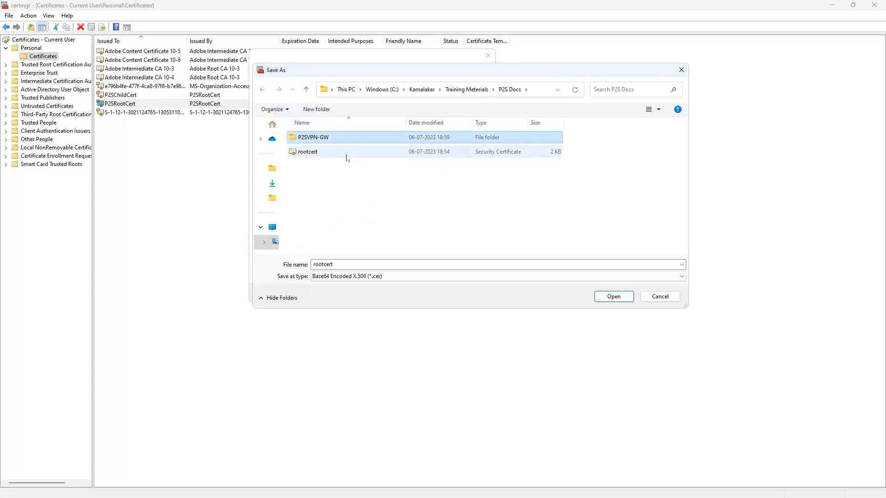
key(Delete)
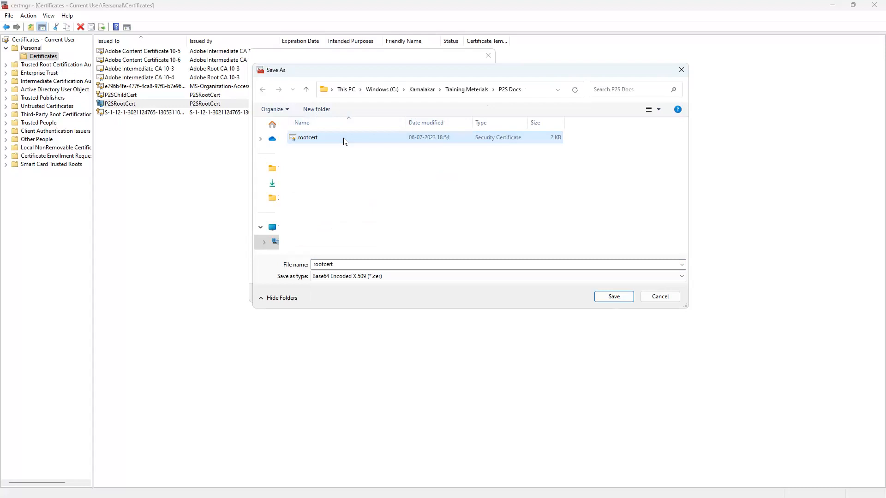
key(Delete)
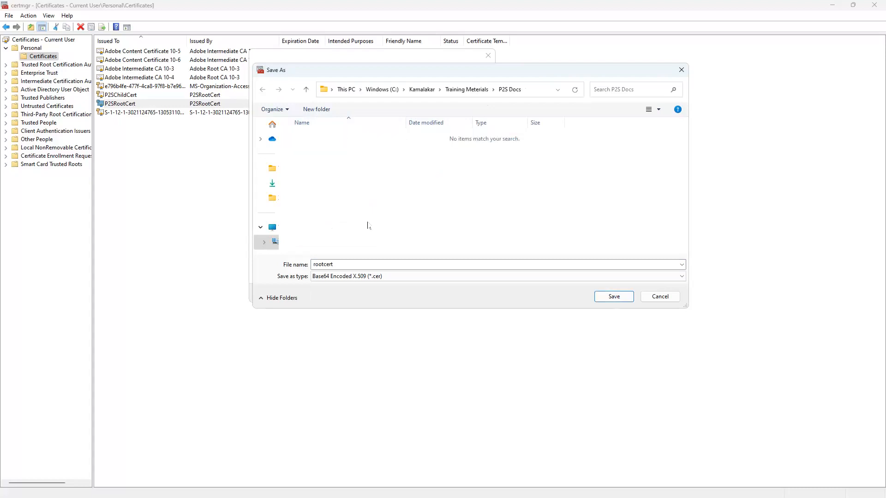
Save the export as P2SrootCERT.cer in P2S Docs and finish the wizard
click(379, 265)
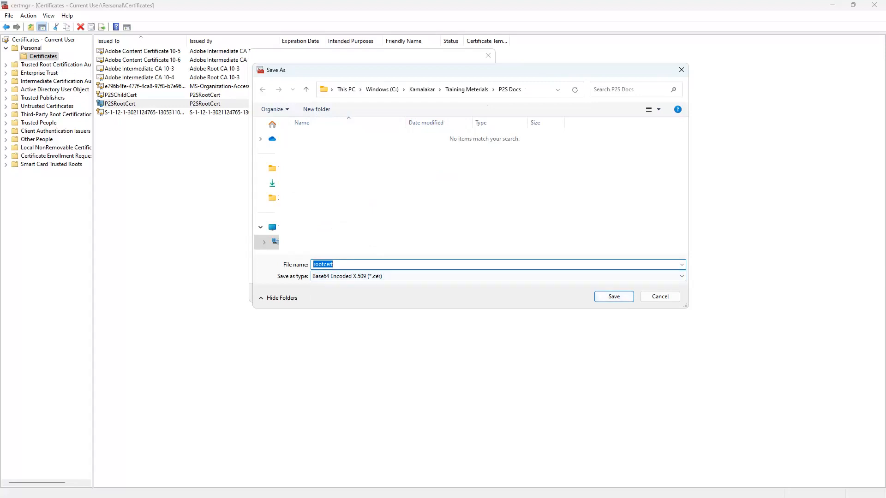
text(P2SrootCERT)
click(614, 296)
click(437, 293)
click(438, 293)
click(463, 284)
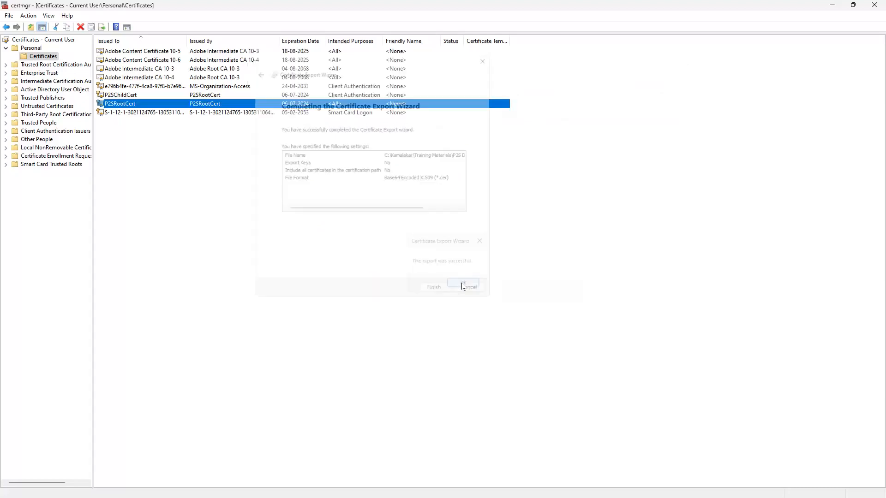
click(134, 96)
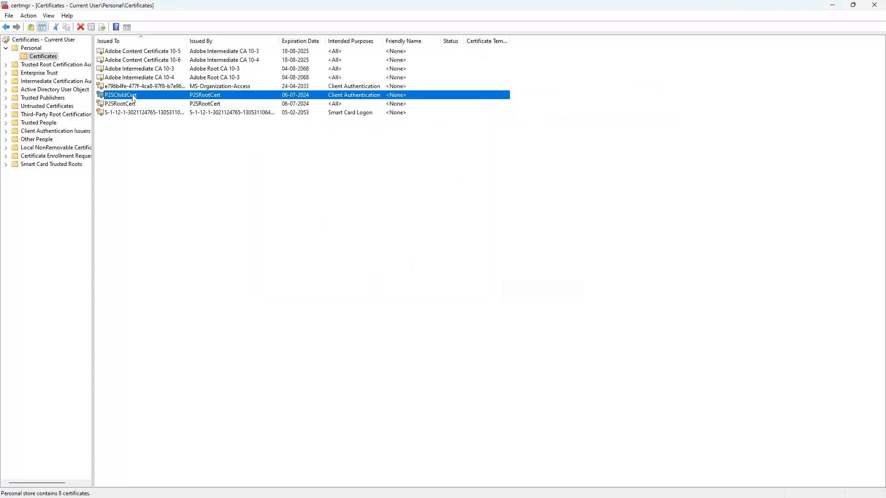
Export P2SChildCert including its private key in PFX format with the certificate chain
right_click(134, 97)
mouse_move(154, 115)
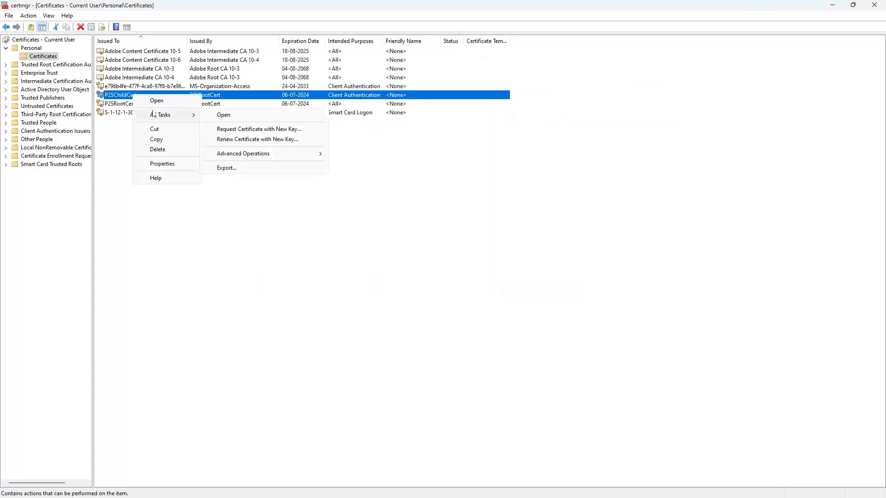
click(230, 169)
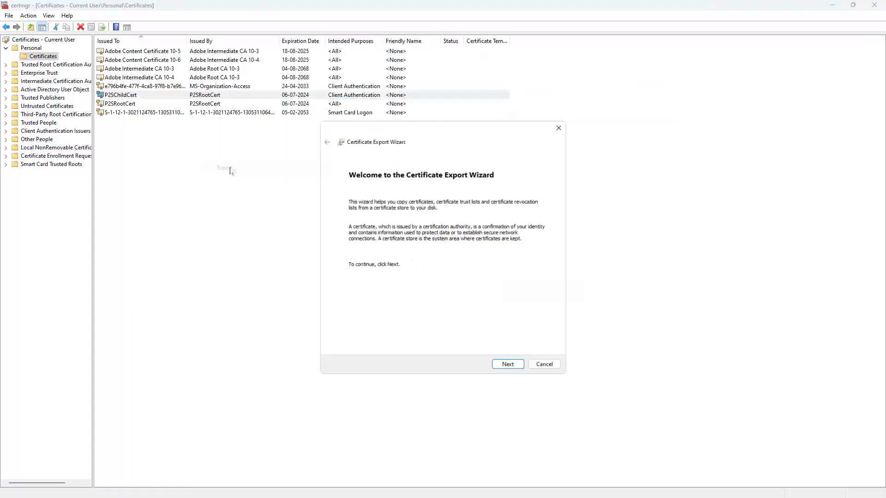
click(508, 365)
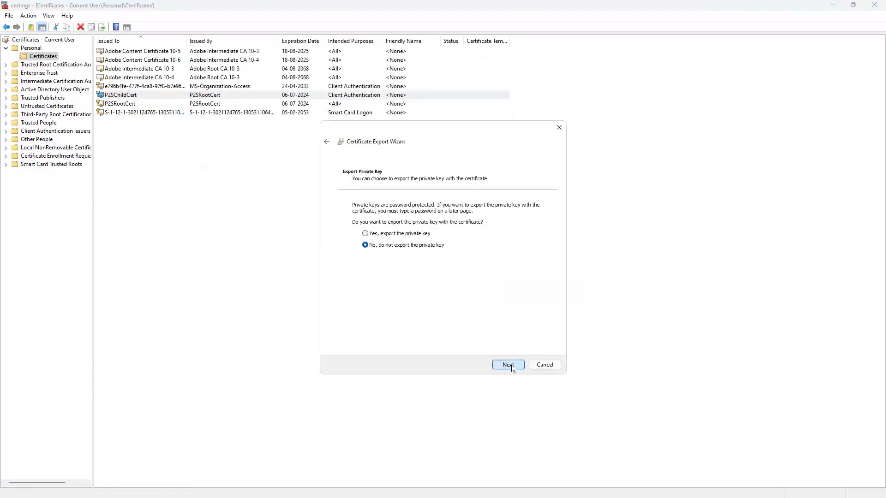
click(385, 235)
click(508, 366)
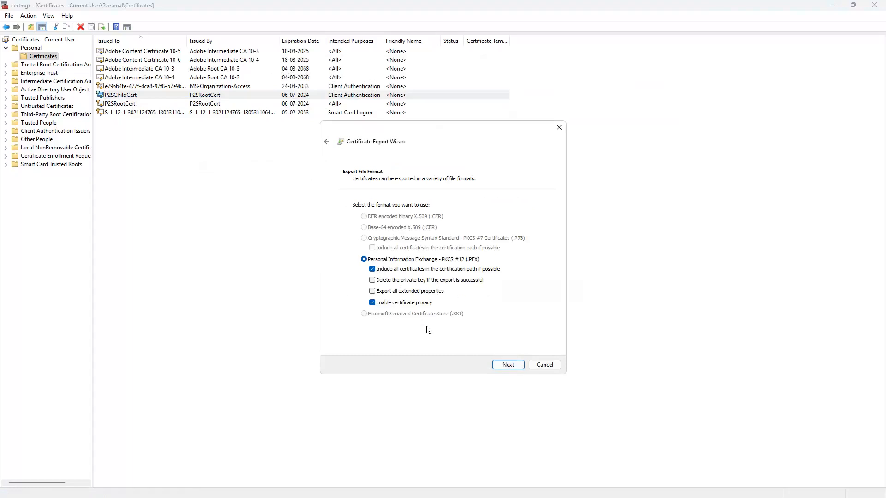
click(504, 364)
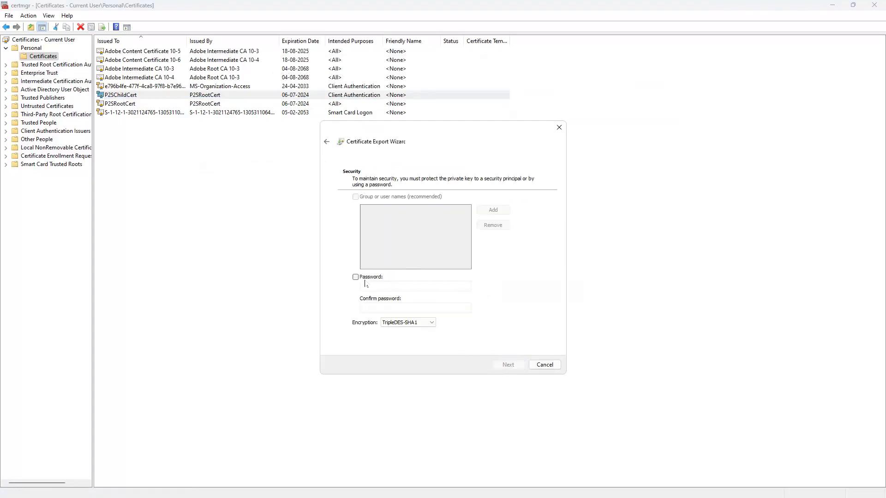
Protect the PFX with a password and AES256-SHA256 encryption
click(376, 283)
text(pa)
key(Tab)
text(pass)
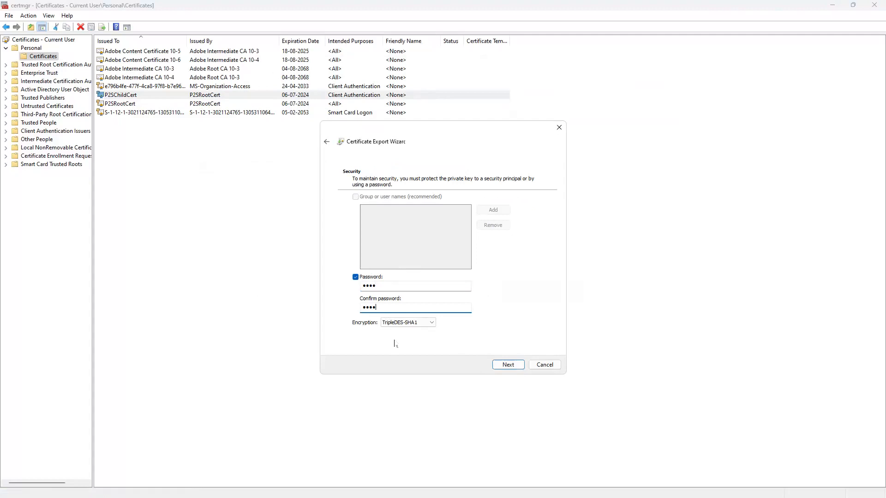
click(418, 323)
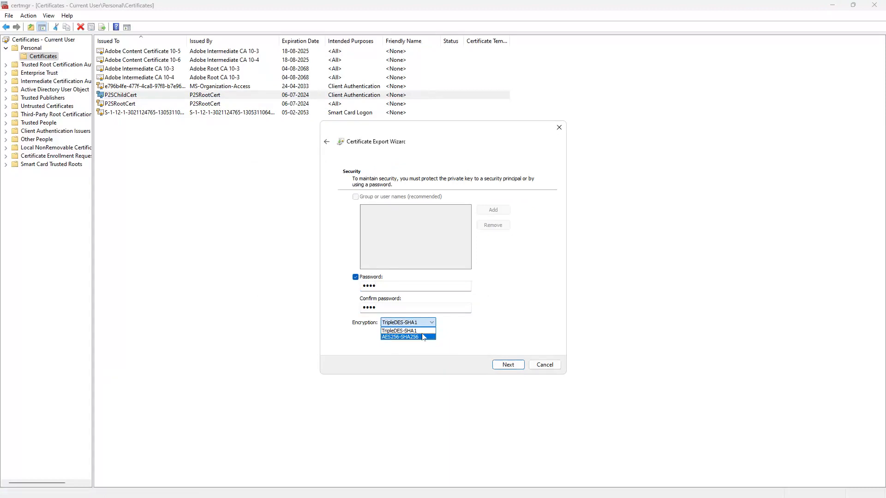
click(423, 337)
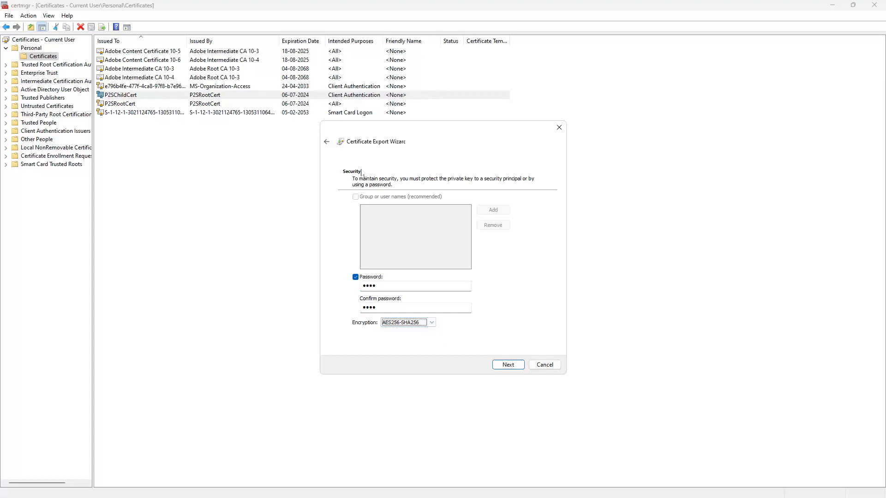
click(509, 365)
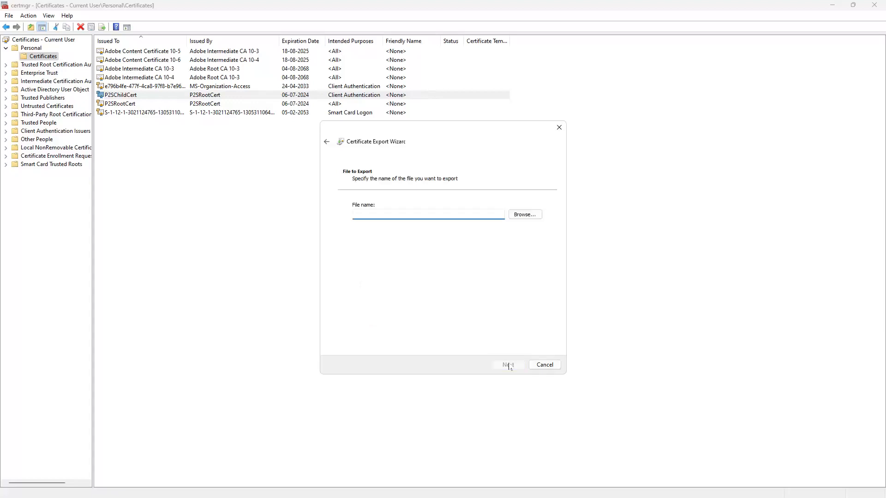
Replace the old ClientCert file, saving the export as P2SClientCert.pfx in P2S Docs, and finish
click(521, 214)
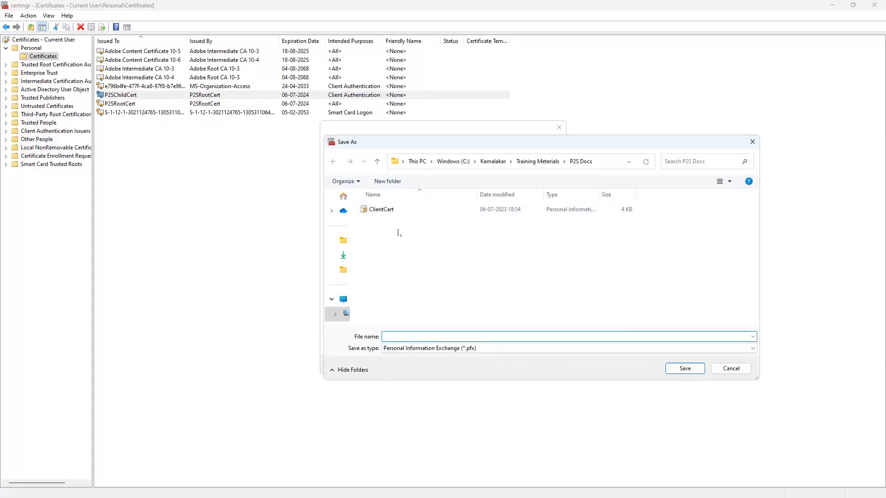
click(402, 212)
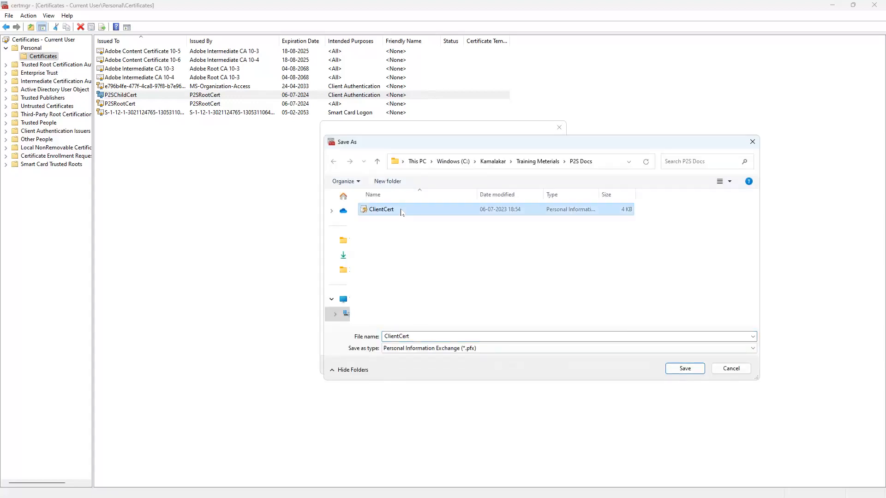
key(Delete)
double_click(416, 337)
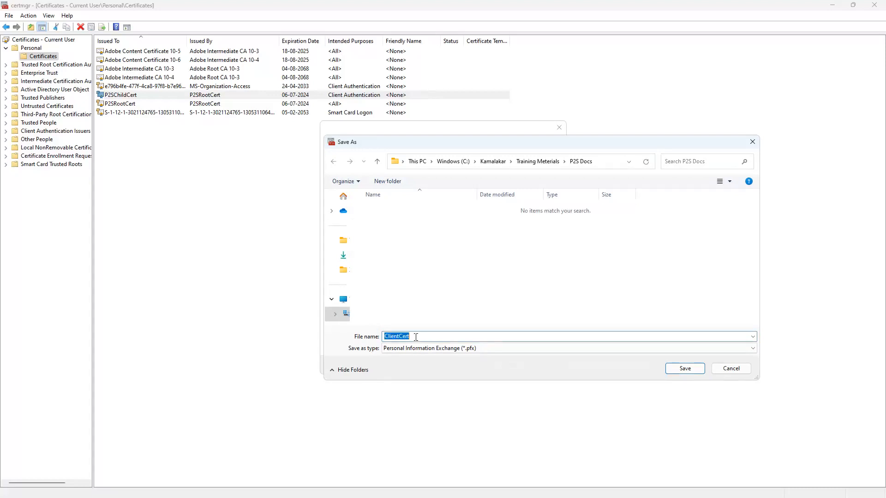
text(P2SClientCer)
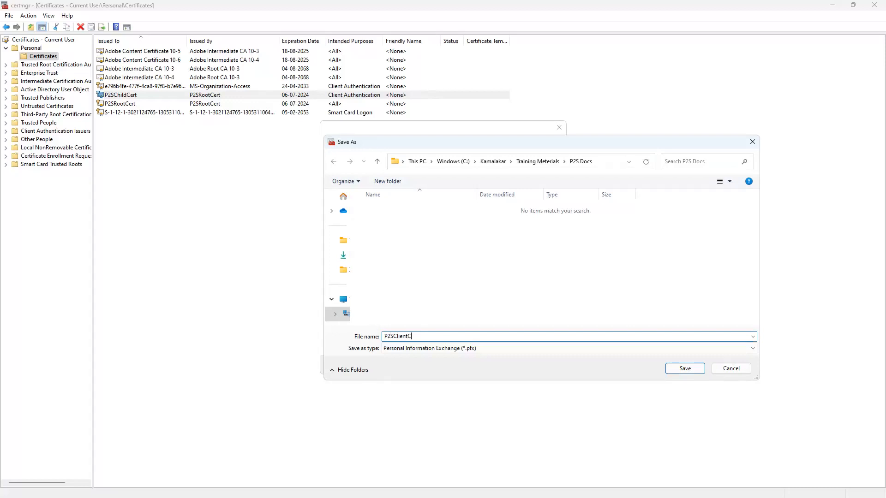
click(686, 368)
click(513, 365)
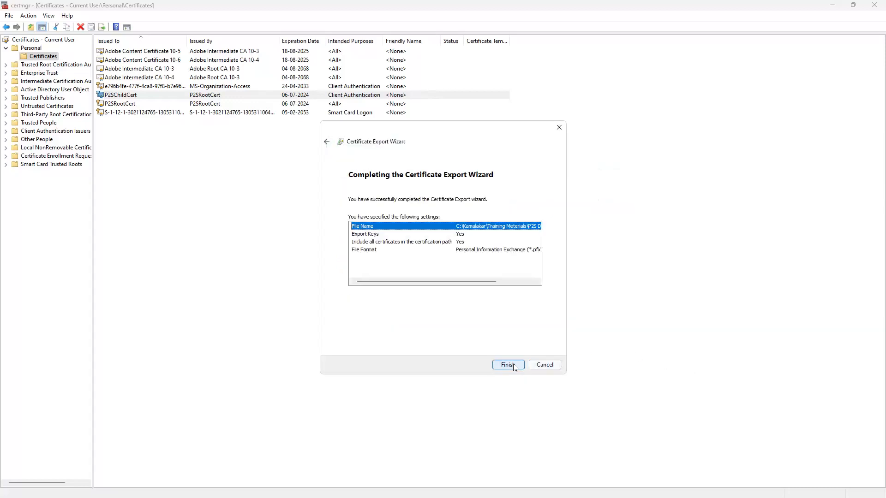
click(508, 365)
click(462, 284)
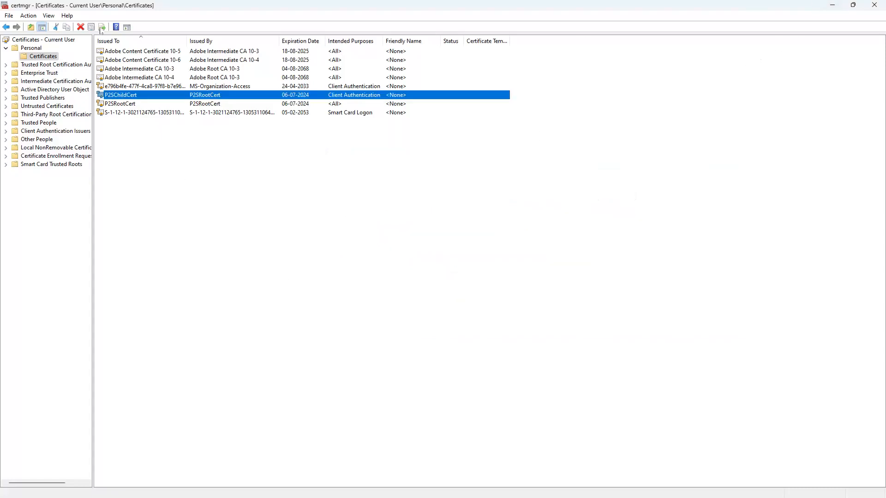
Refresh the Personal certificates list, then browse the Trusted Root Certification Authorities certificates, selecting GlobalSign and DigiCert Trusted Root G4
right_click(207, 153)
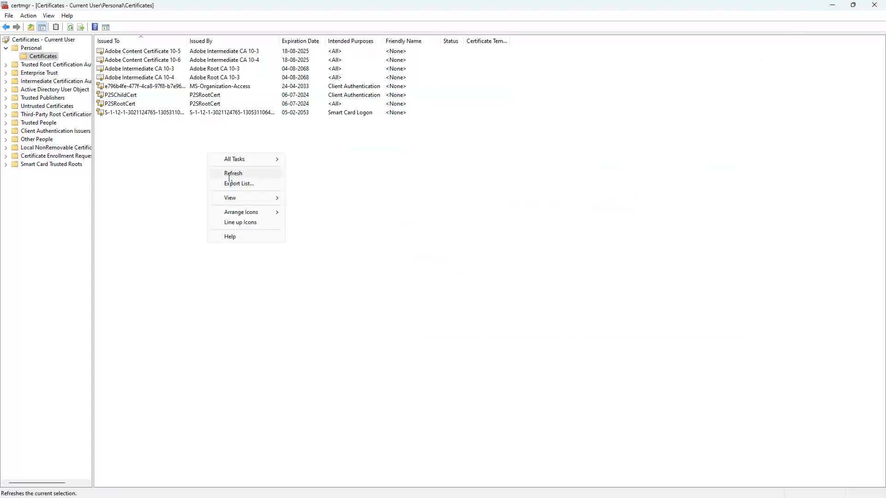
click(229, 174)
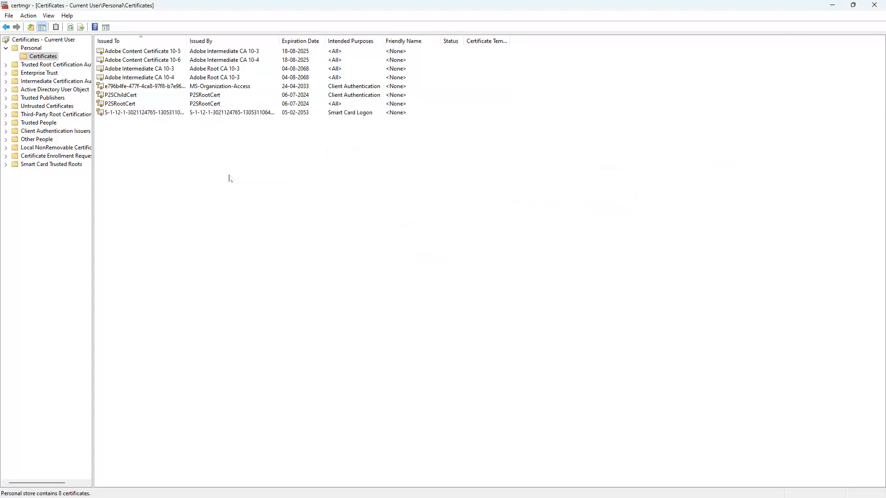
click(23, 65)
click(6, 65)
click(42, 73)
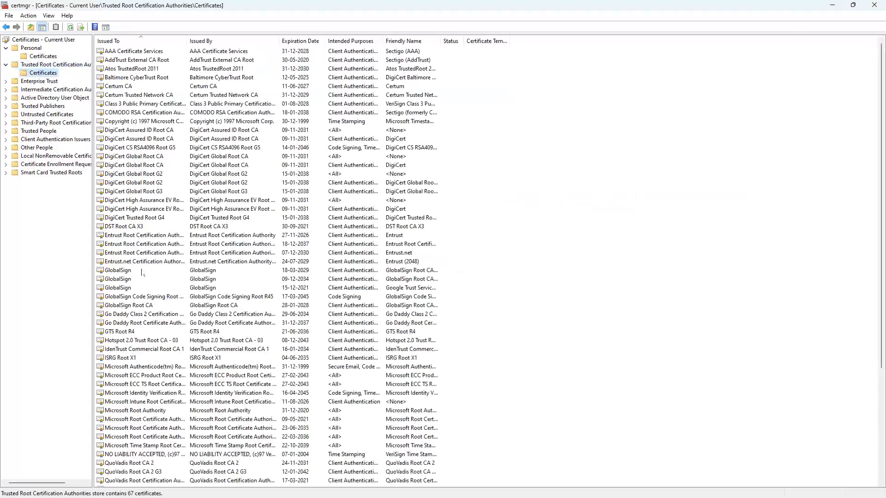
click(142, 272)
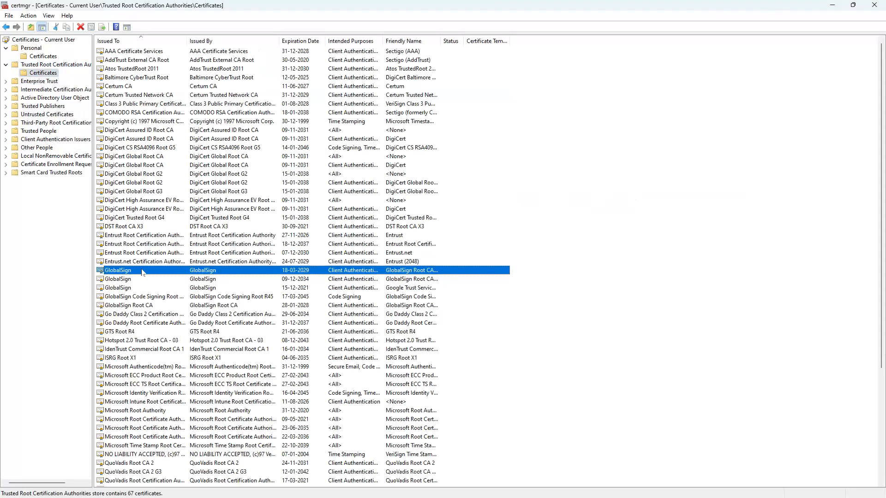
click(194, 220)
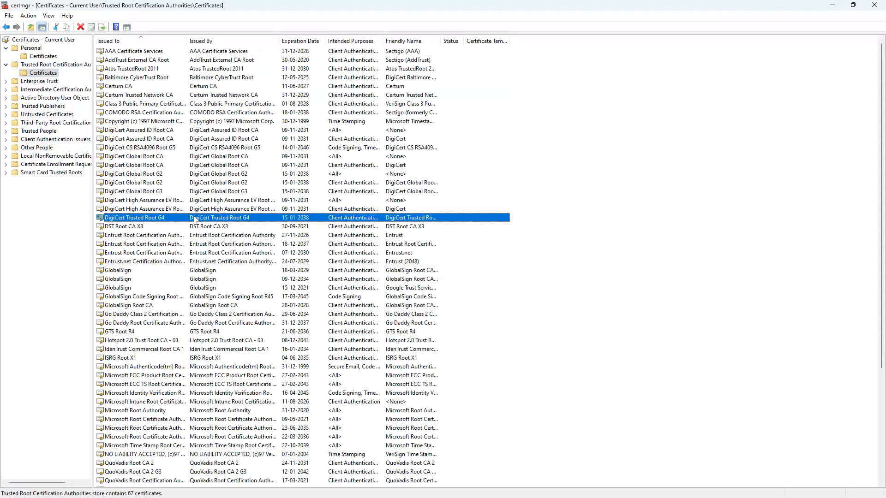
Scroll through the 67 trusted root certificates, cancel an Export List attempt, and refresh the store
scroll(195, 219, down, 6)
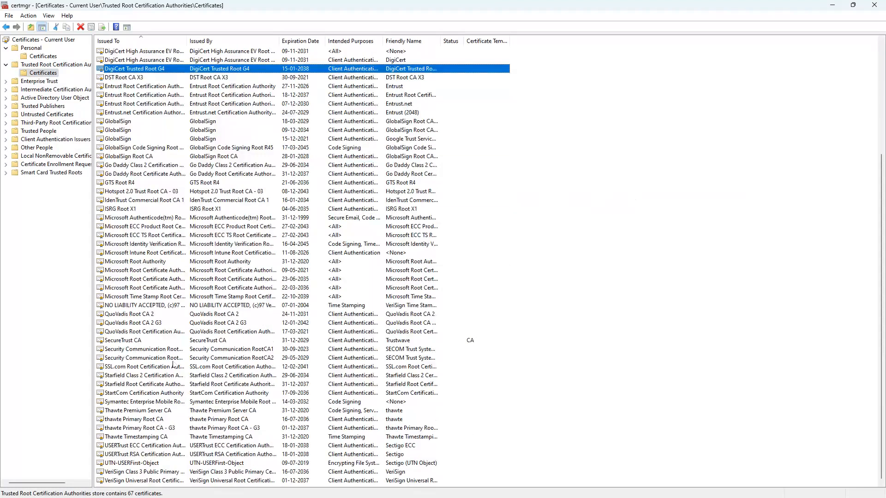
scroll(168, 360, up, 6)
scroll(166, 358, down, 6)
scroll(160, 409, up, 6)
right_click(557, 194)
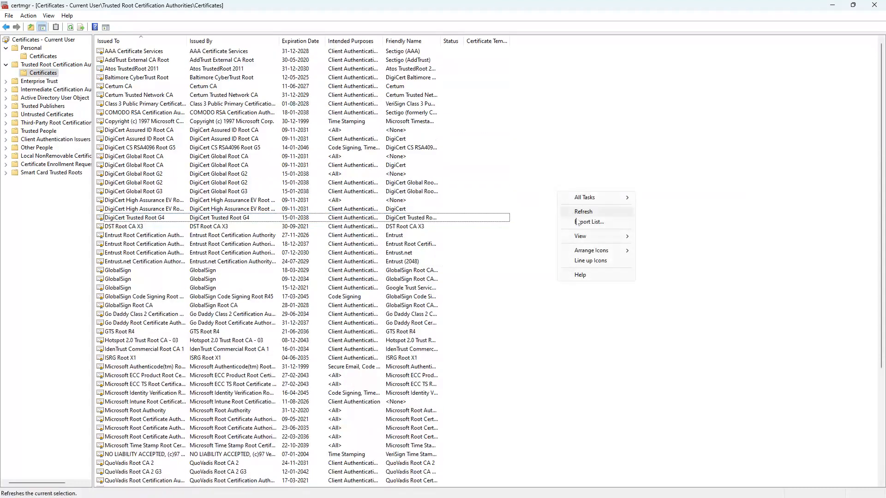
click(585, 222)
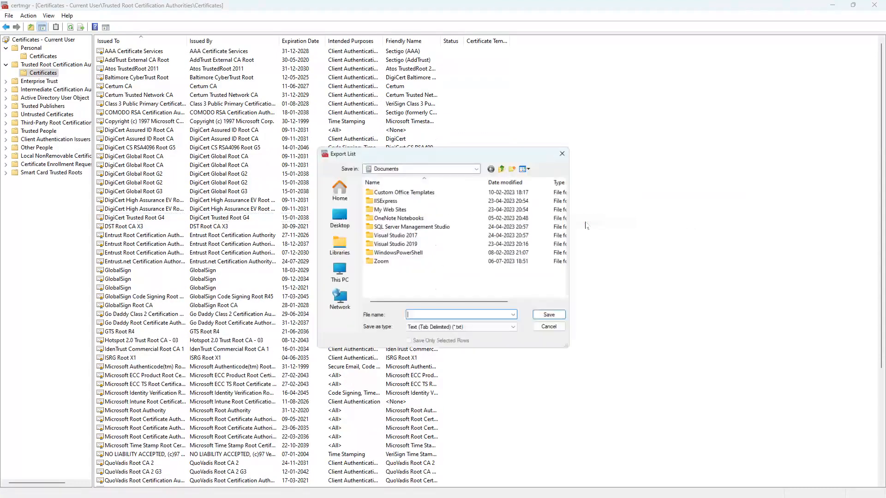
click(551, 329)
right_click(646, 201)
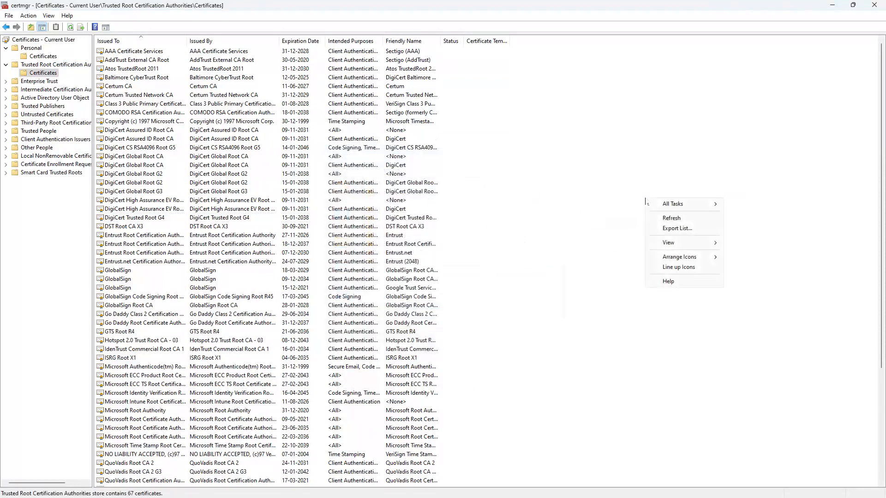
click(670, 219)
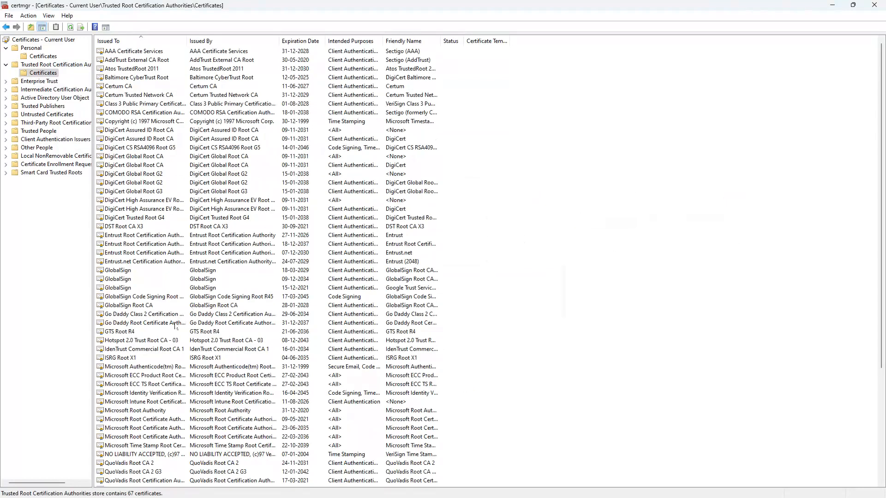
scroll(148, 286, down, 6)
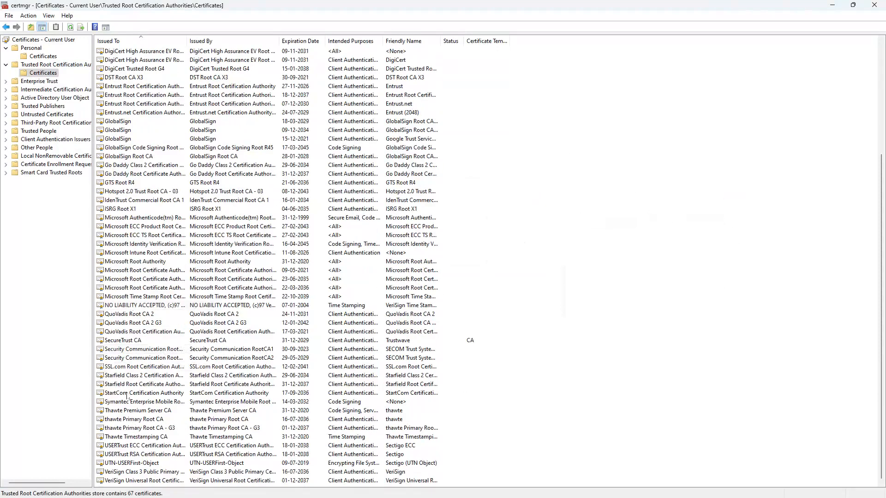
scroll(129, 345, up, 6)
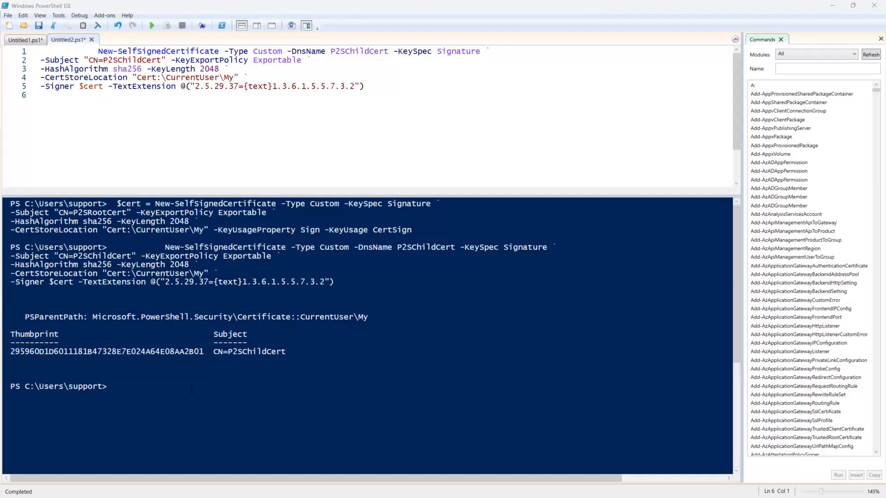
Open Training Meterials > P2S Docs in a maximized File Explorer window
click(191, 389)
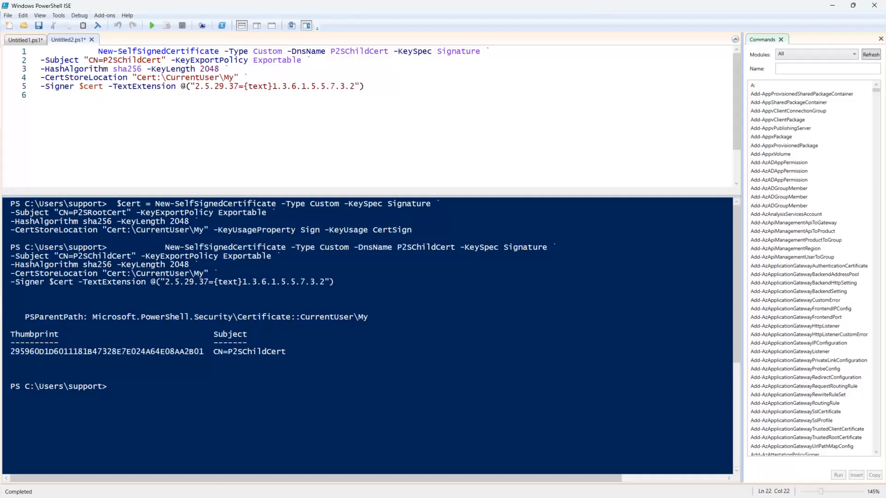
key(super+e)
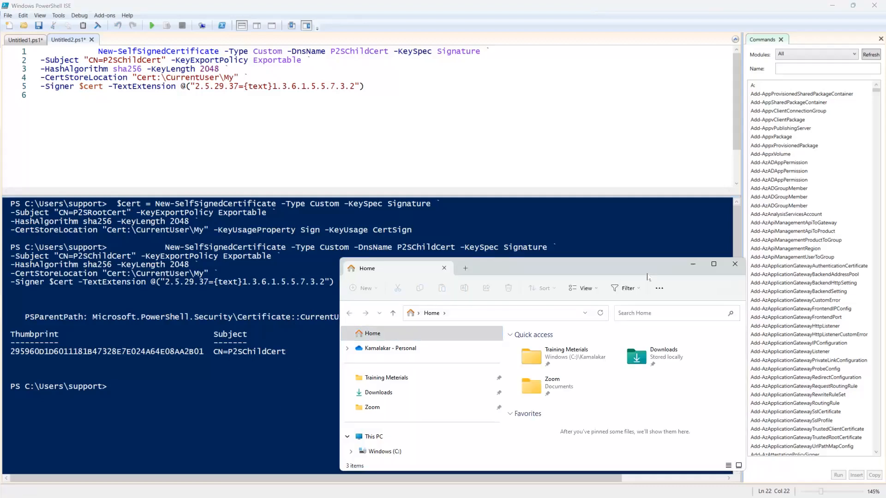
click(713, 263)
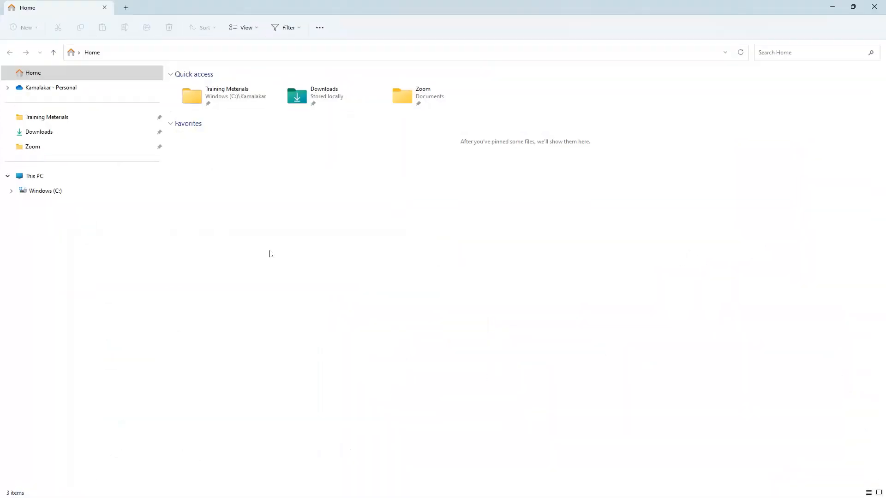
click(50, 118)
double_click(199, 86)
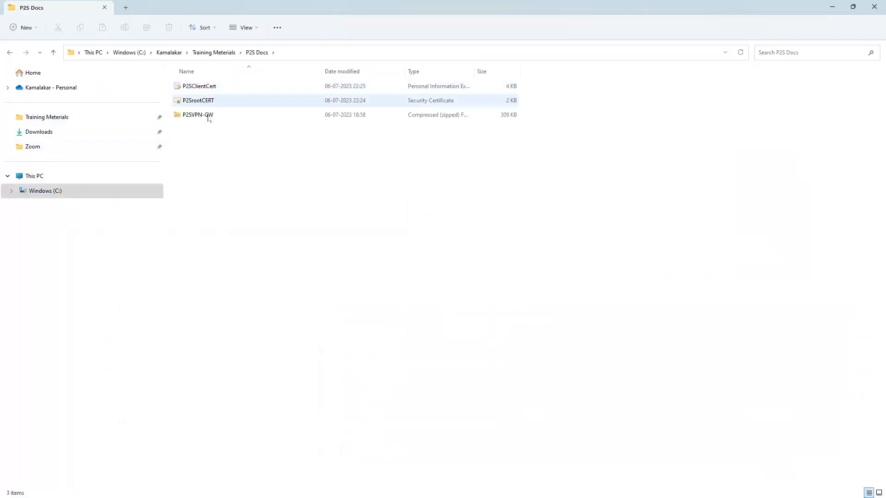
drag(162, 129, 88, 123)
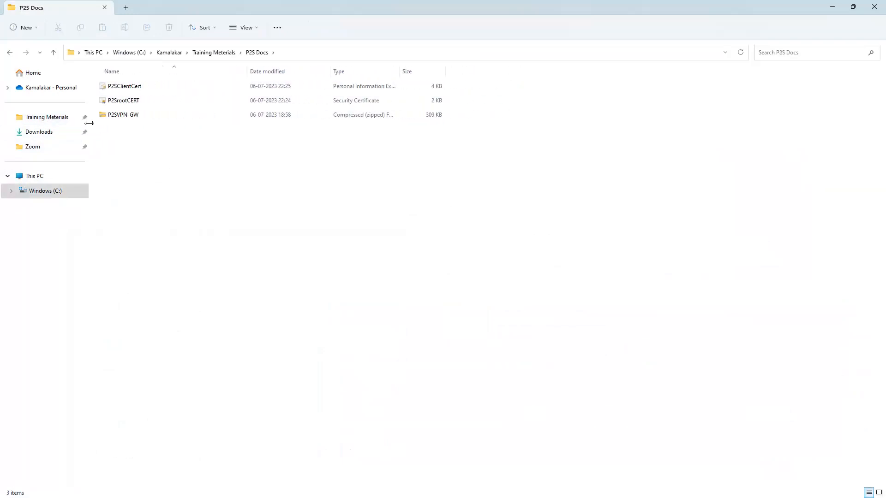
Open P2SrootCERT in Notepad and select its Base-64 certificate body text
click(144, 88)
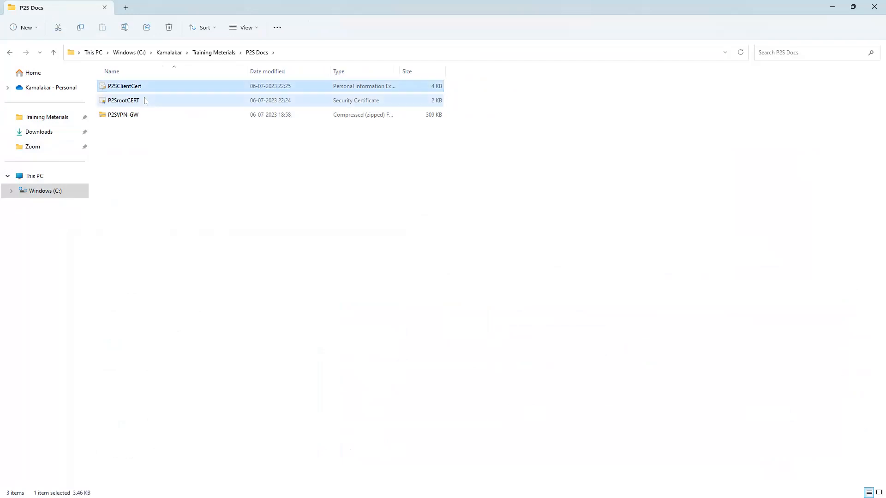
click(145, 100)
right_click(145, 101)
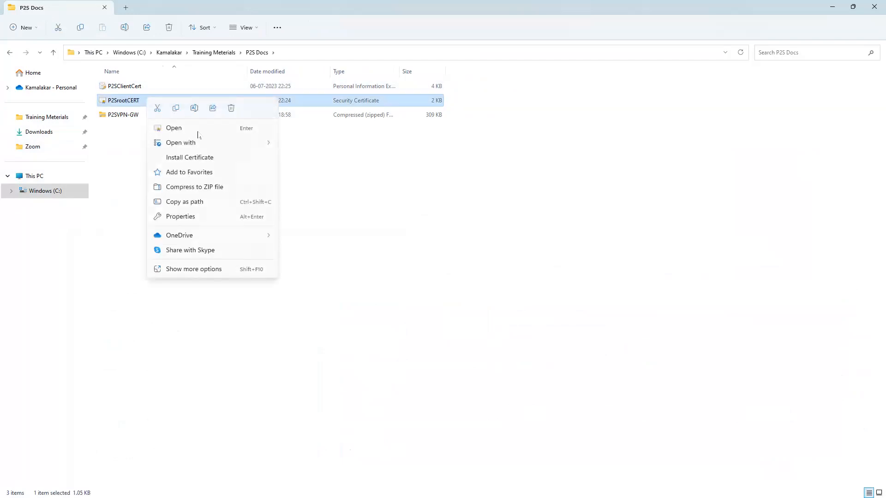
mouse_move(201, 143)
click(287, 160)
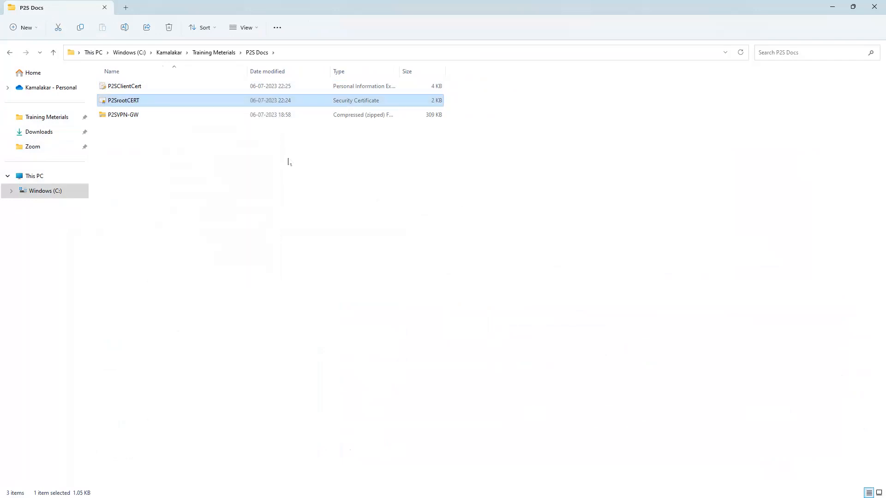
drag(86, 420, 84, 416)
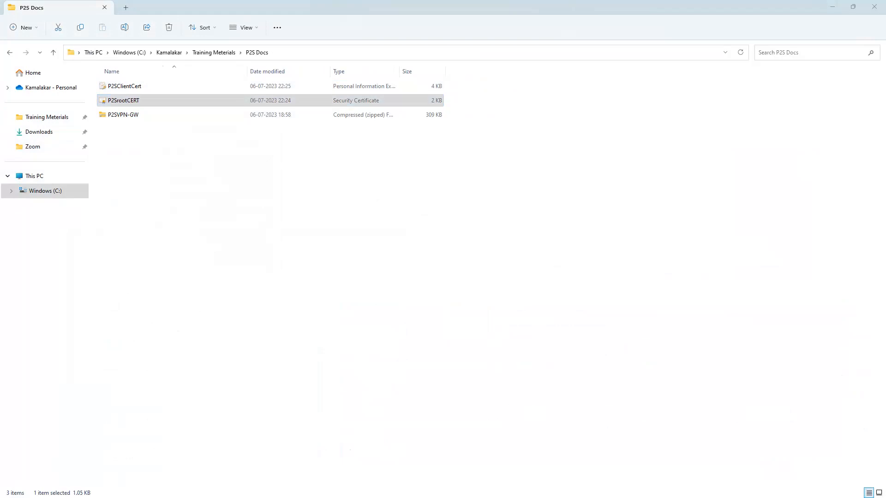
drag(256, 203, 109, 78)
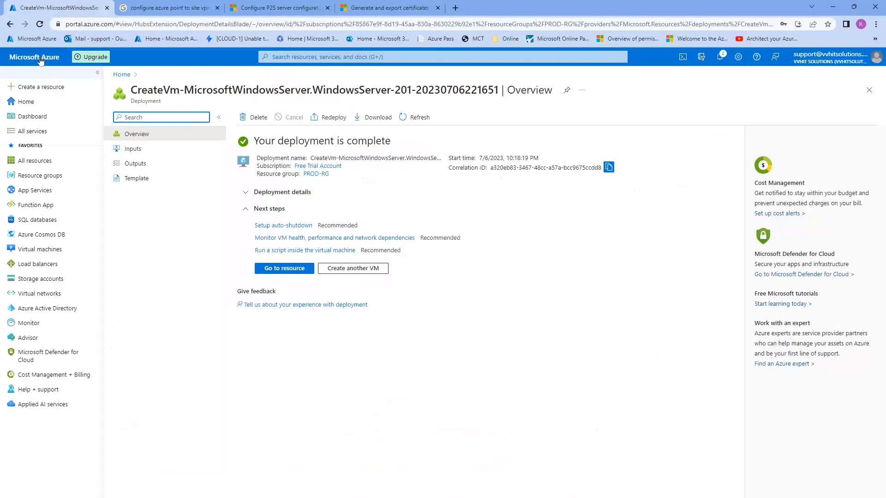
Open Configure now under P2SVPNGW-01's Point-to-site configuration and view the Tunnel type choices
click(39, 58)
click(363, 137)
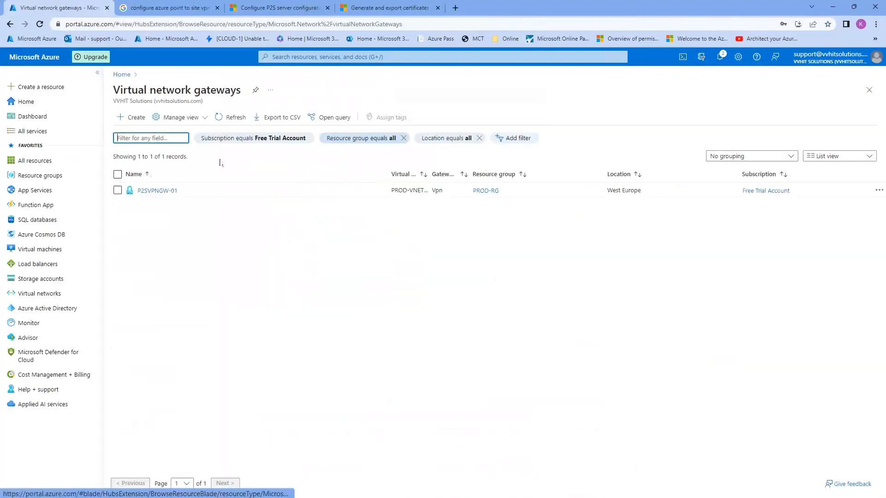
click(172, 192)
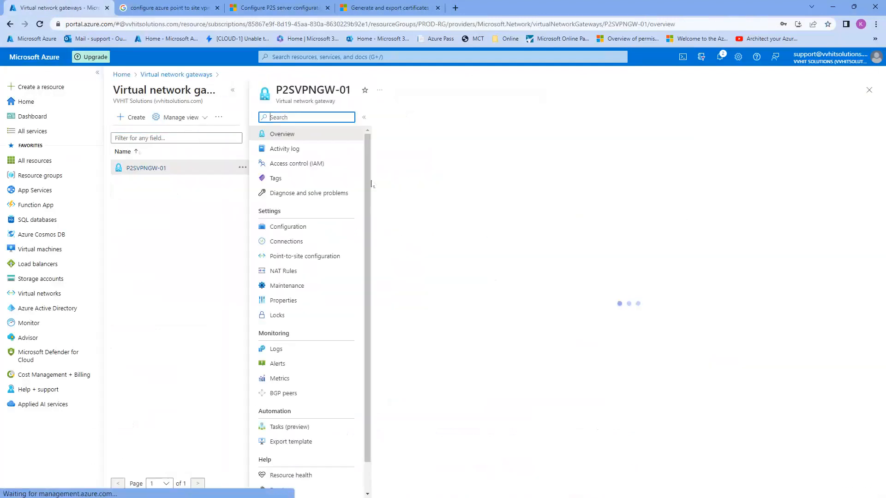
click(300, 256)
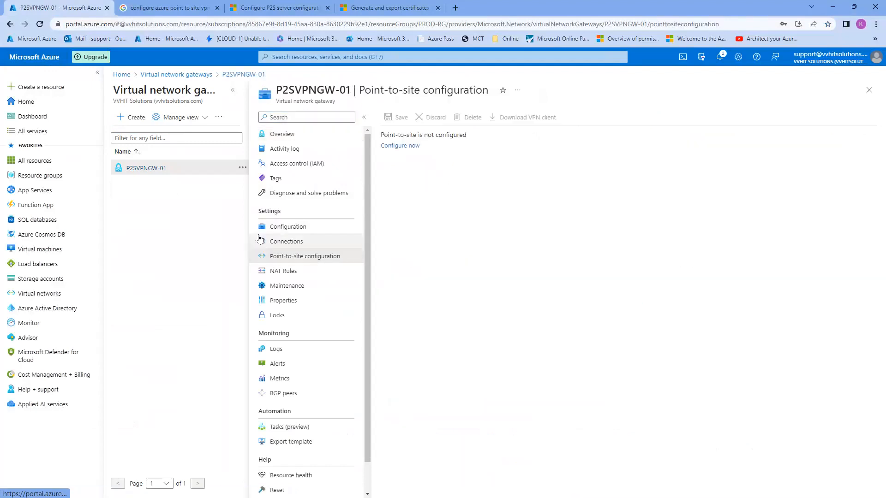
click(409, 145)
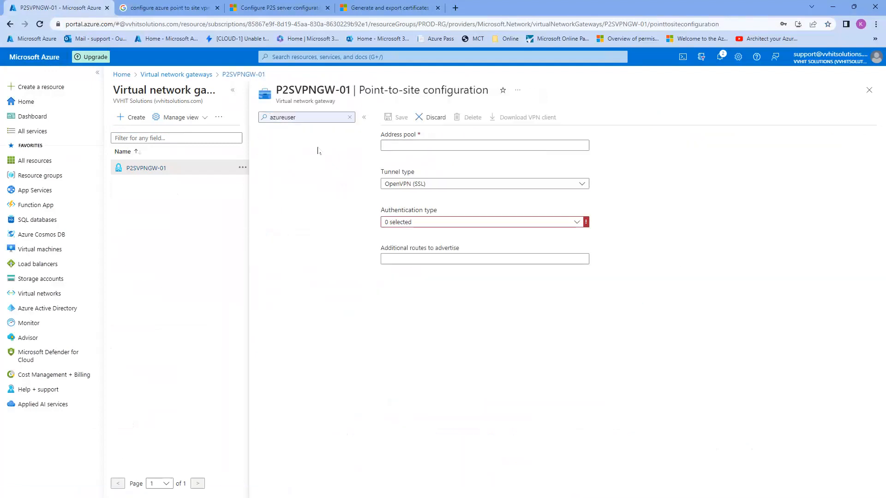
click(349, 117)
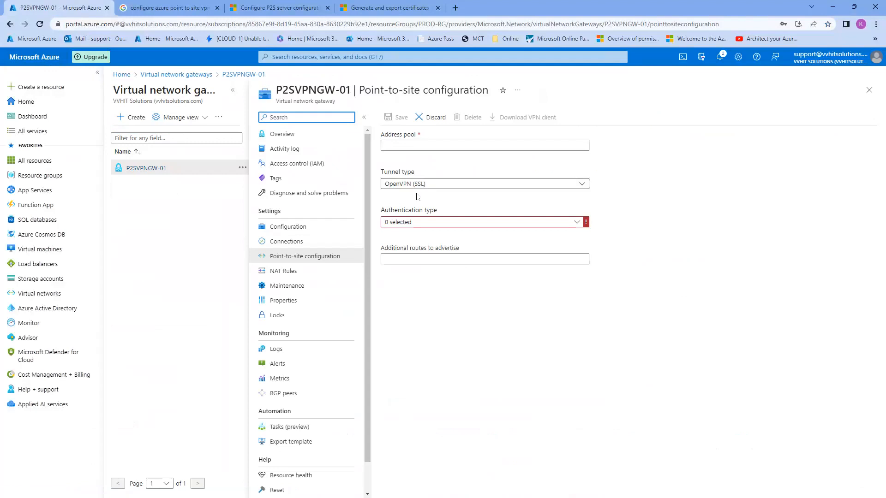
click(415, 184)
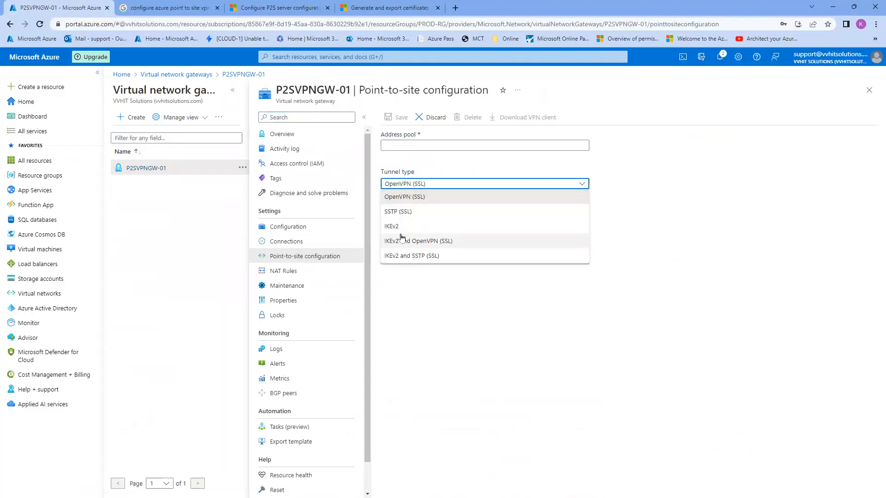
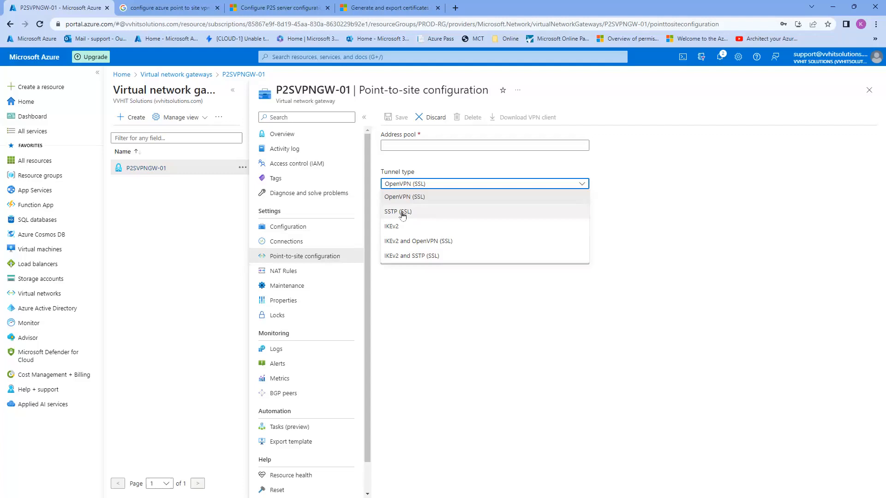
Set the tunnel type to SSTP (SSL) and authentication to Azure certificate
click(401, 213)
click(401, 221)
click(431, 238)
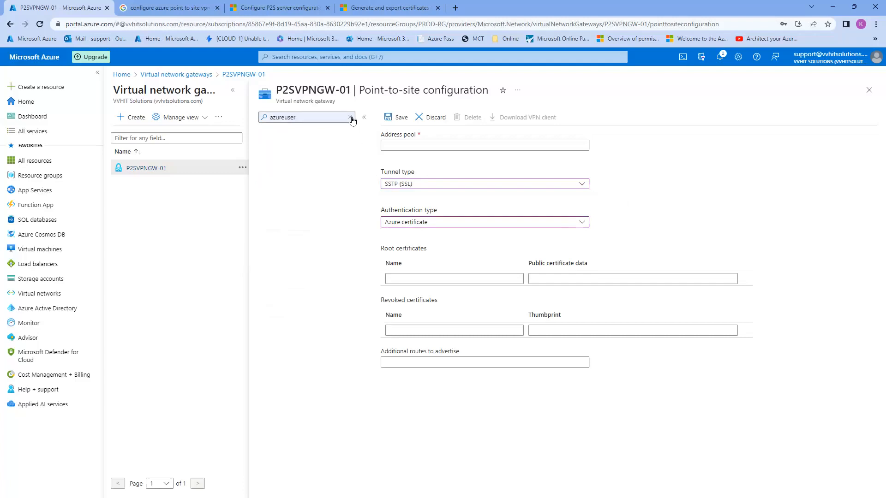
click(350, 117)
Add the root certificate named rootcert with its pasted public certificate data
click(557, 280)
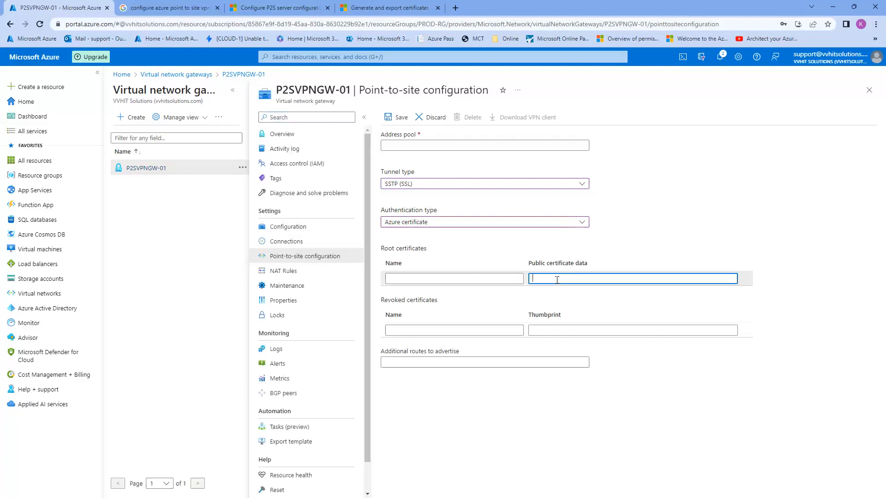
key(ctrl+v)
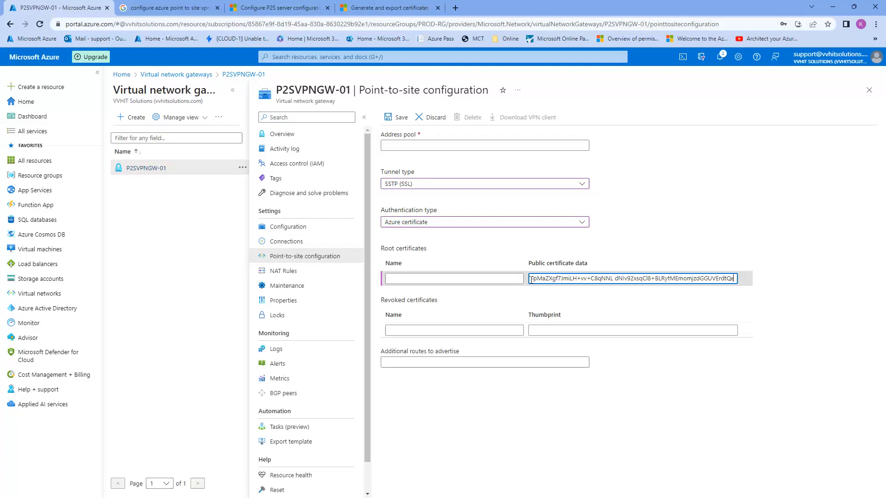
click(472, 280)
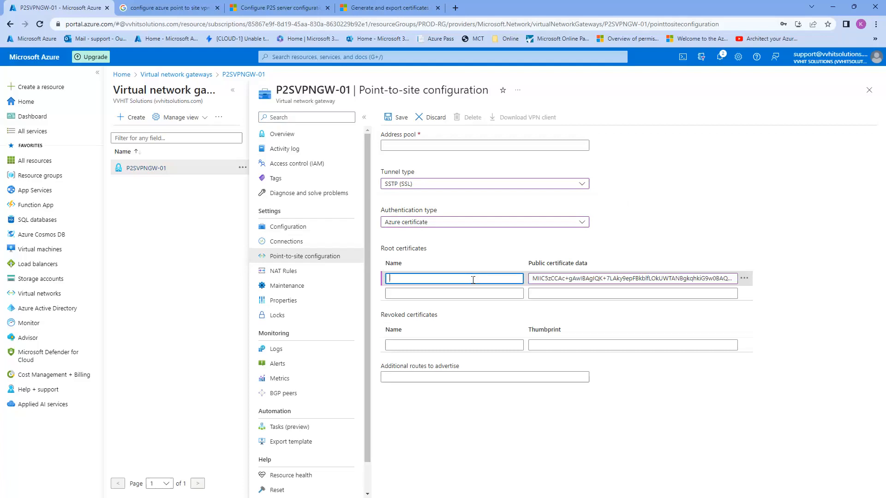
text(rootcert)
click(431, 145)
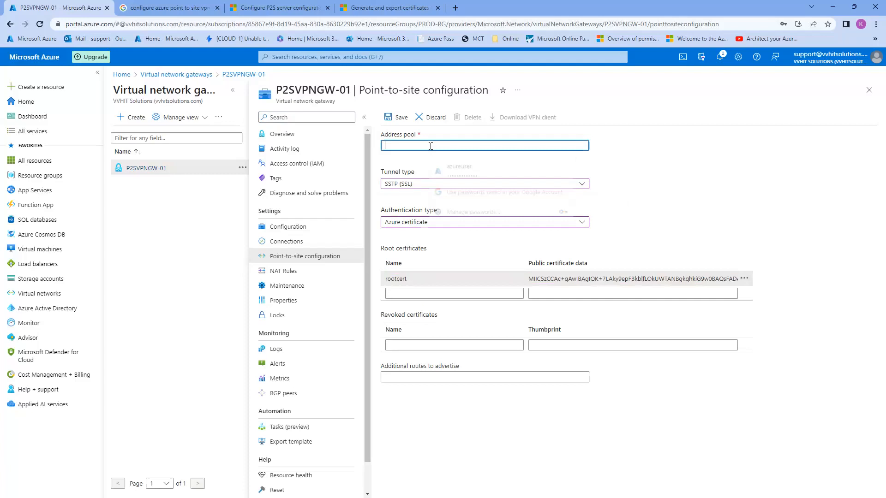
click(659, 165)
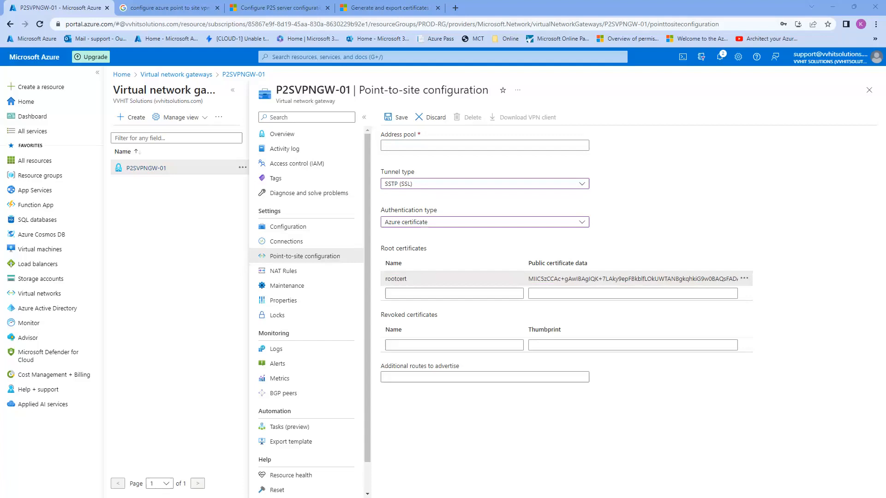
Enter address pool 172.16.201.0/24 and save the point-to-site configuration
click(421, 146)
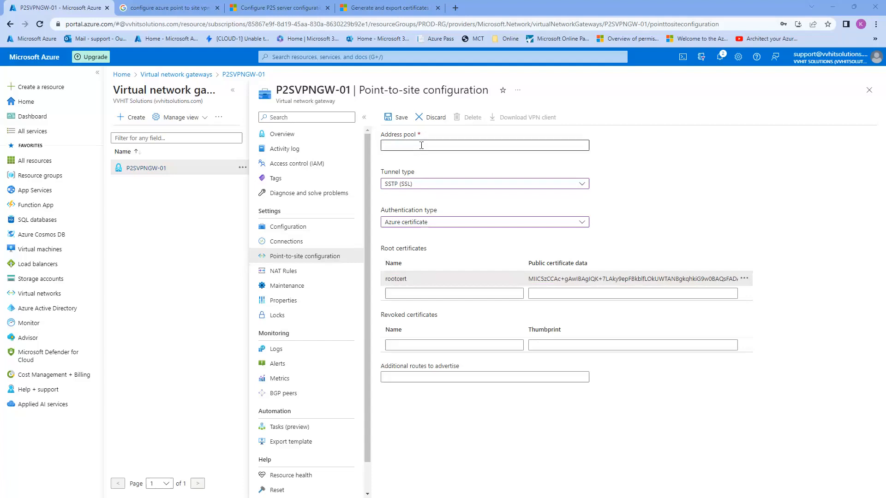
text(172.16.201.0/24)
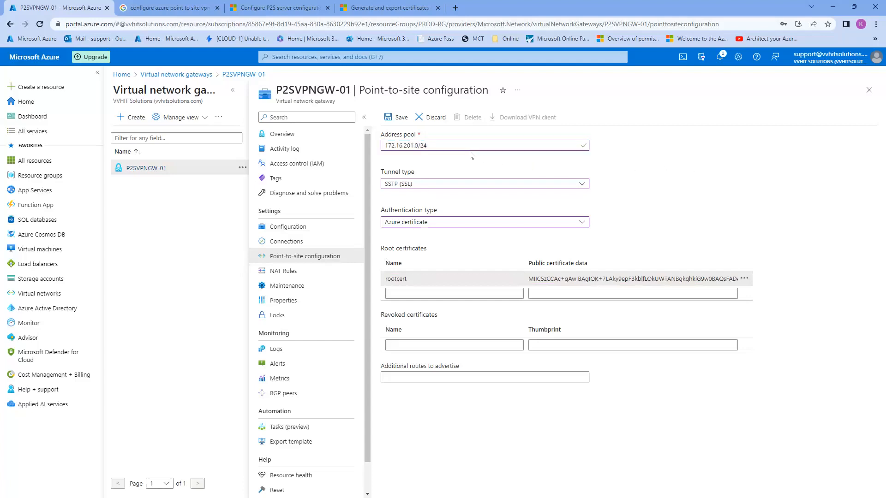
drag(429, 145, 391, 145)
click(390, 145)
drag(443, 146, 384, 145)
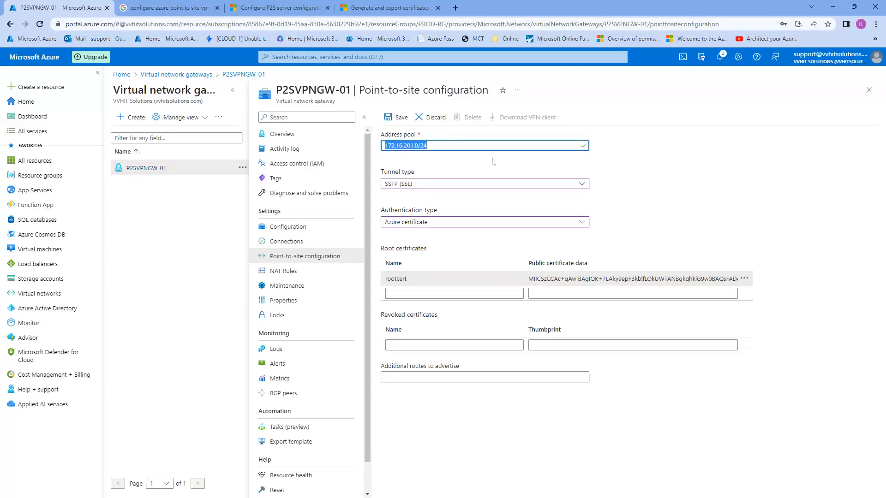
click(635, 158)
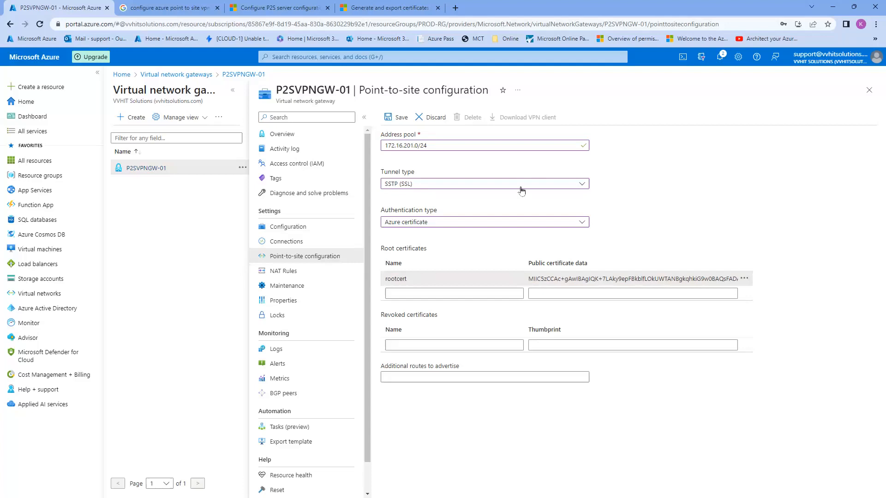
click(399, 119)
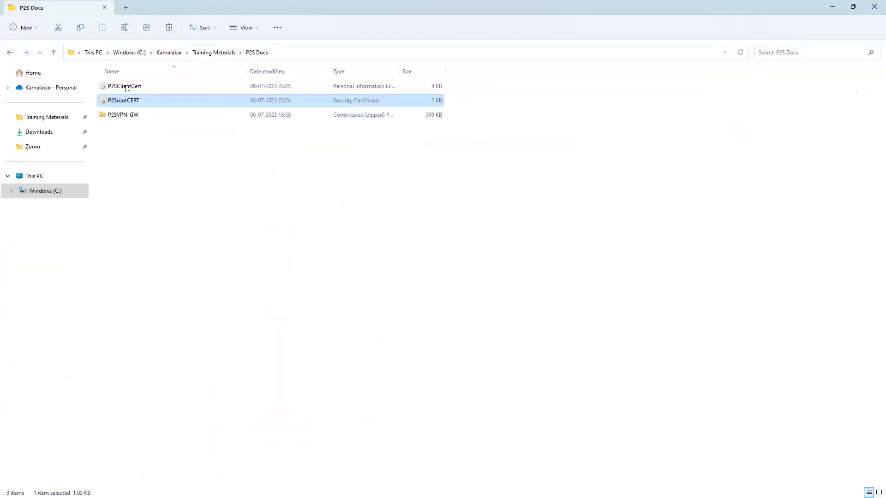
Start importing P2SClientCert.pfx into the current-user store and enter its private key password
click(129, 87)
double_click(133, 89)
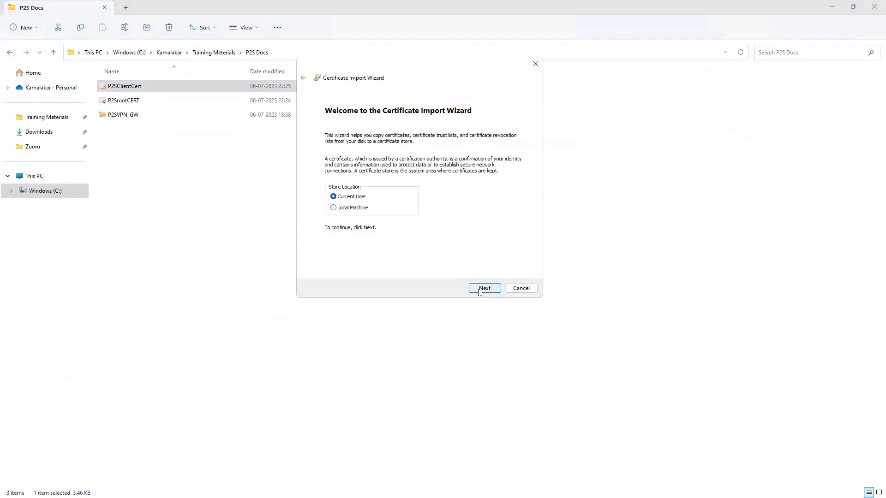
click(484, 287)
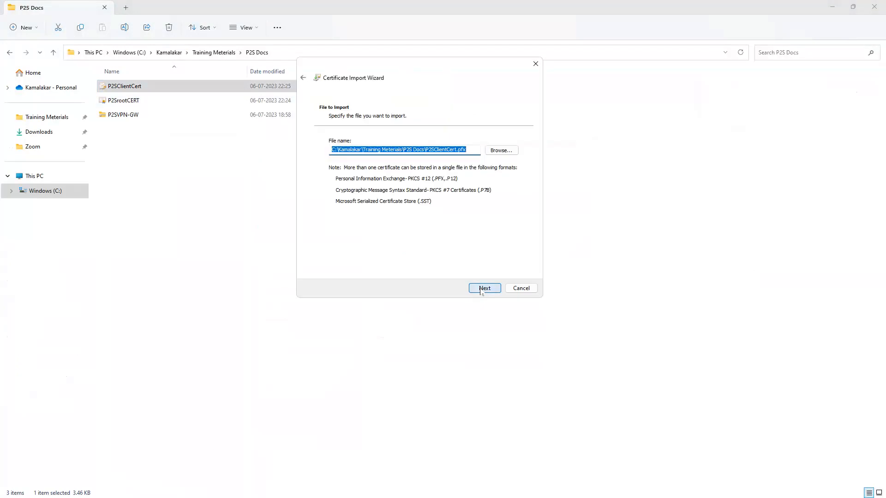
click(482, 288)
click(339, 178)
click(349, 167)
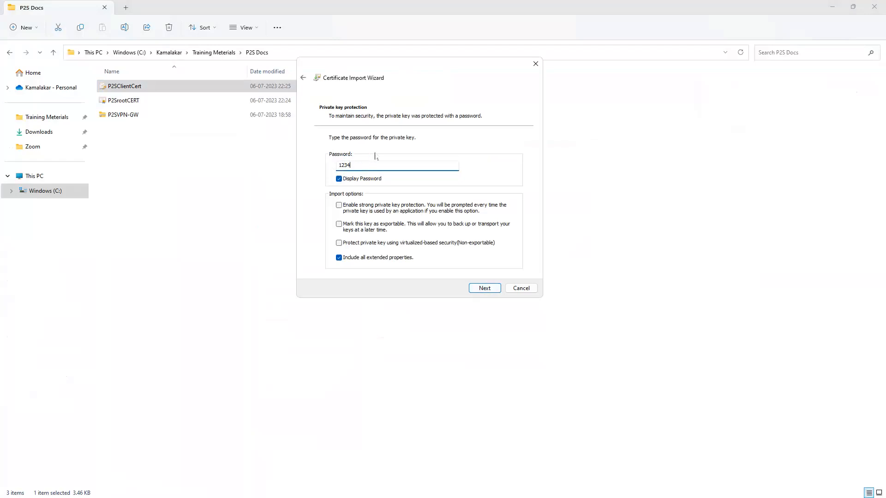
Finish the import with automatic store selection, approve the root certificate, and minimize Explorer
click(488, 289)
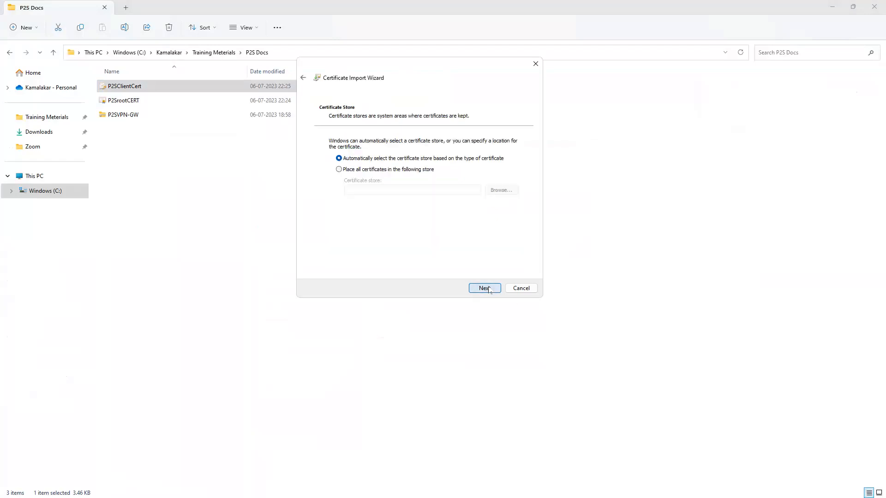
click(488, 290)
click(489, 289)
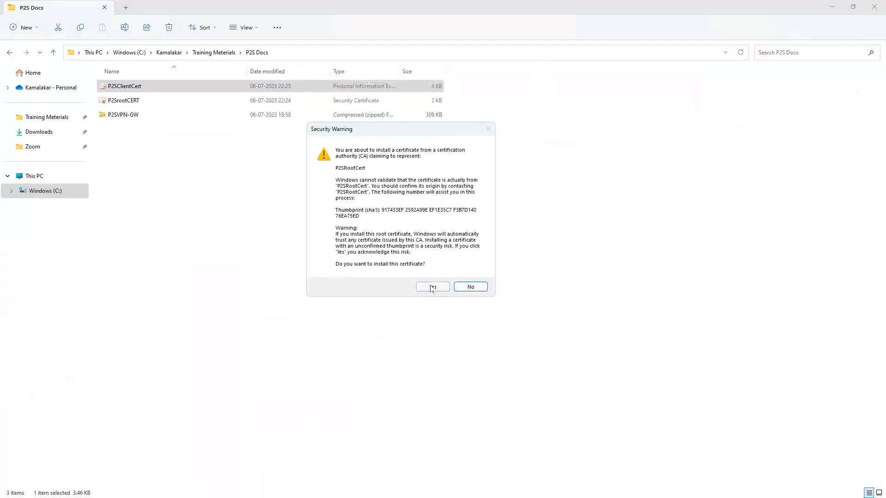
click(430, 287)
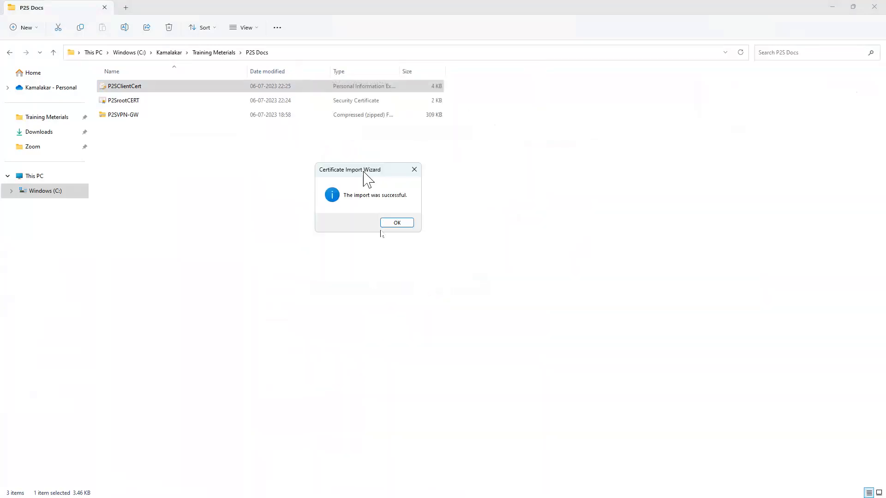
click(396, 224)
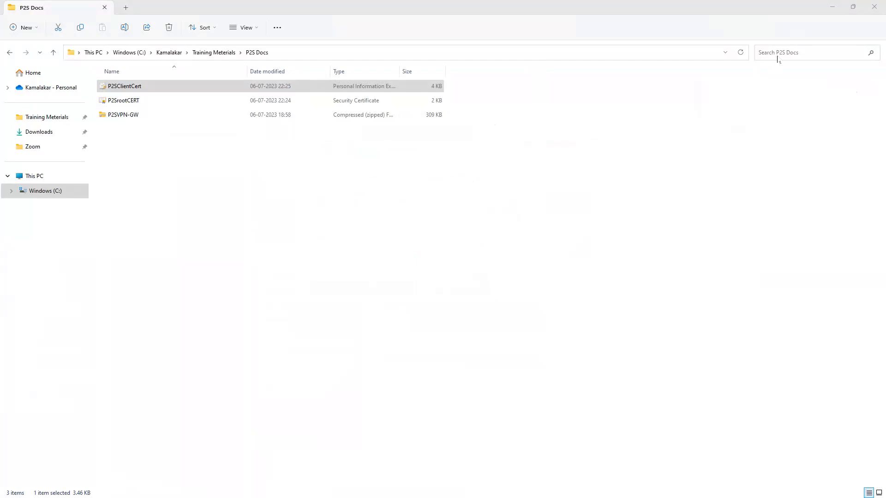
click(832, 10)
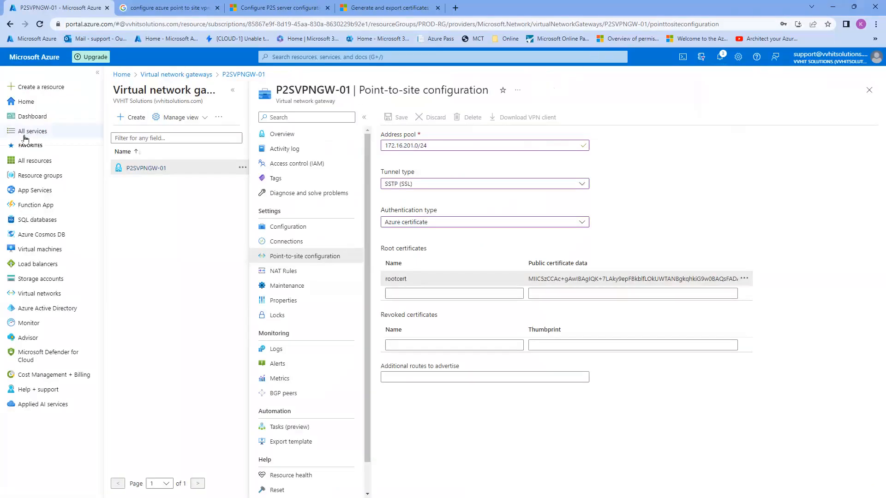
Go from the Azure home page to the appvm virtual machine's Networking page
click(159, 6)
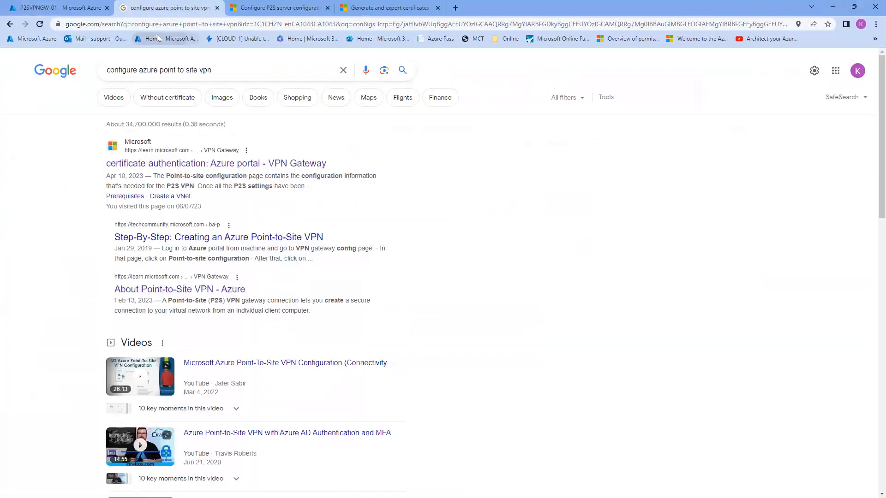
click(157, 38)
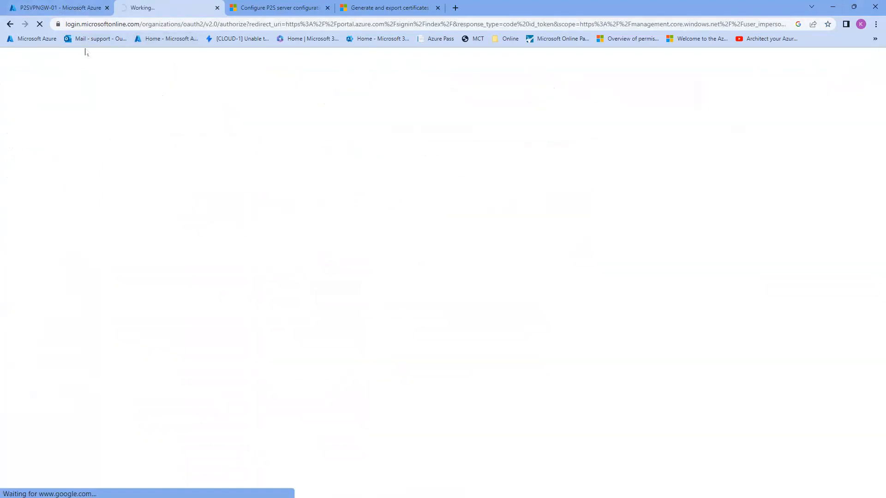
click(63, 3)
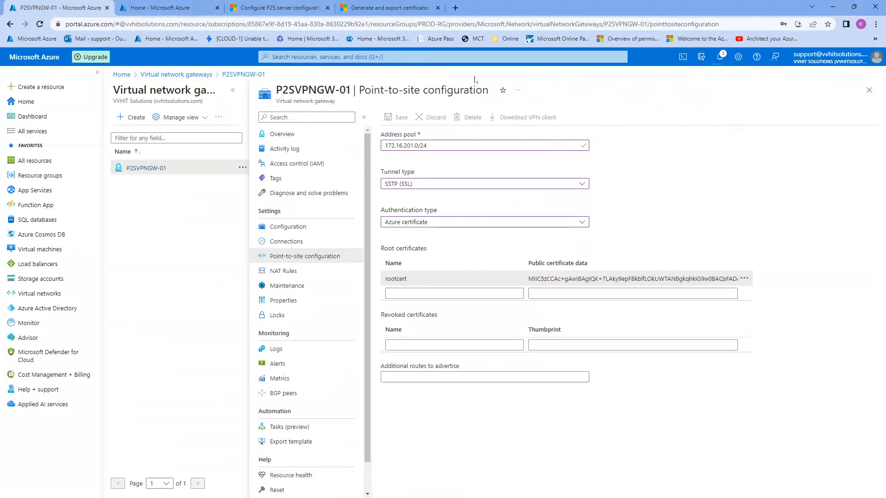
click(151, 8)
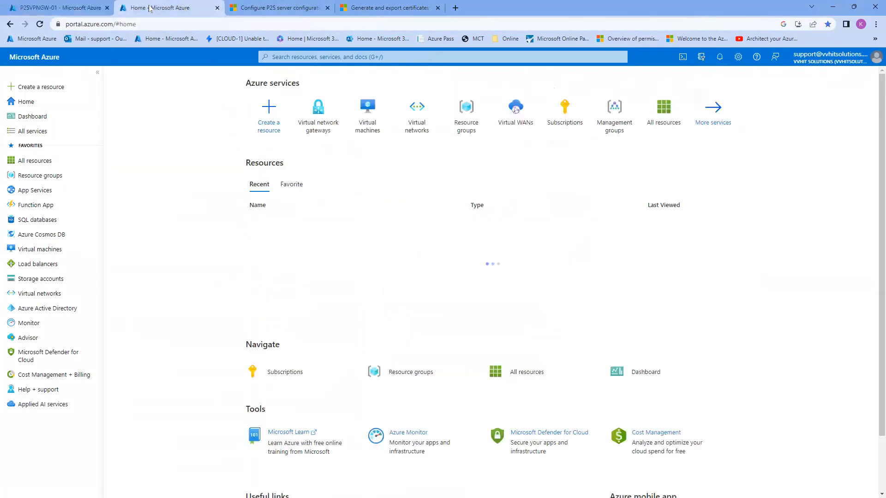
click(364, 121)
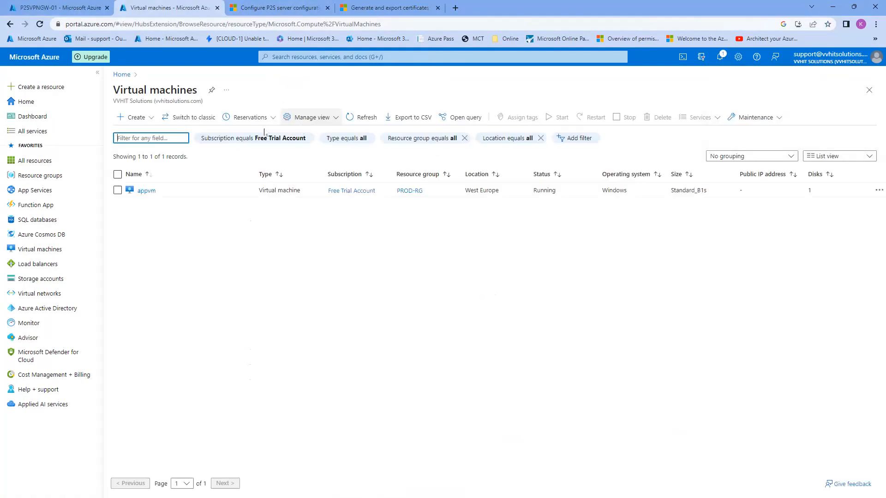
click(147, 191)
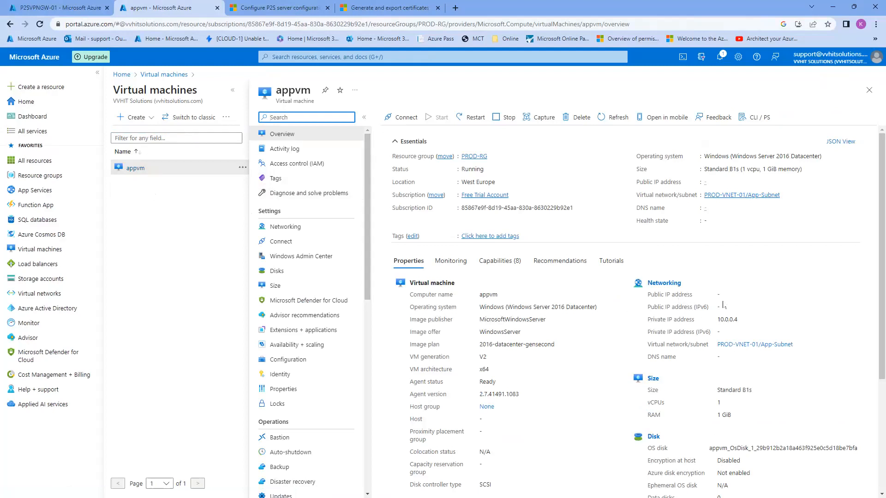
click(290, 226)
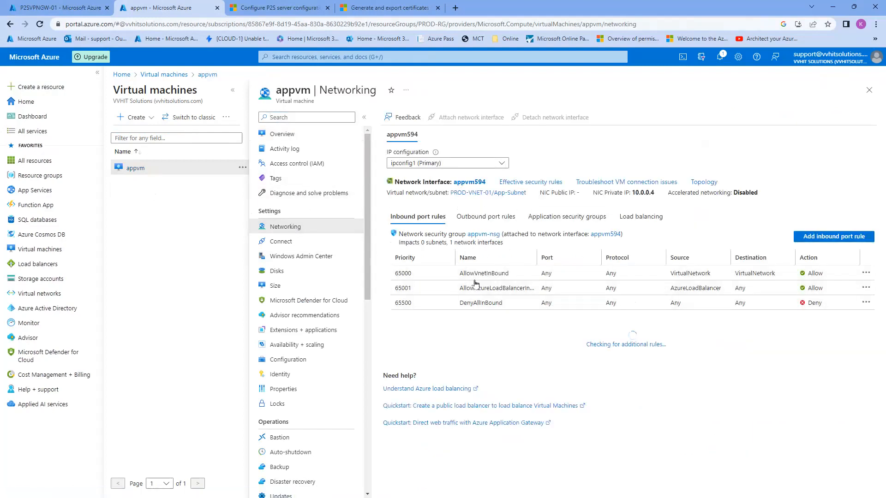
Select appvm's private IP 10.0.0.4 and launch Remote Desktop Connection for it
drag(535, 234, 579, 235)
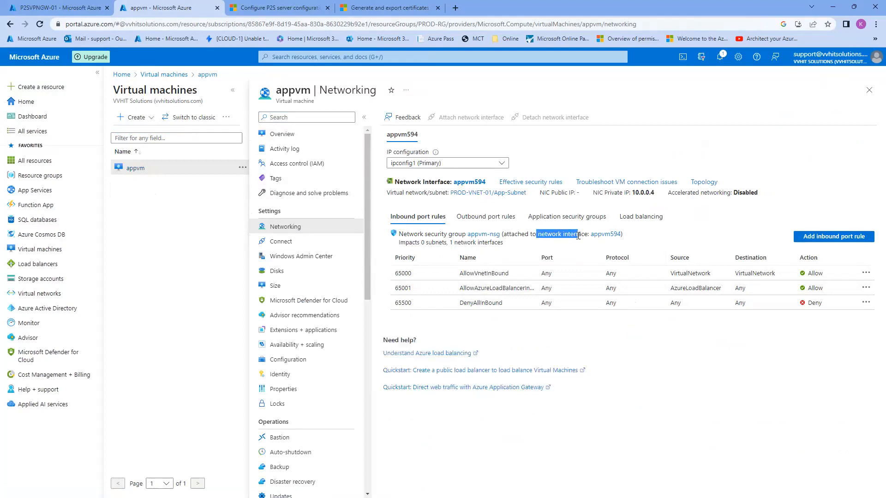
click(665, 235)
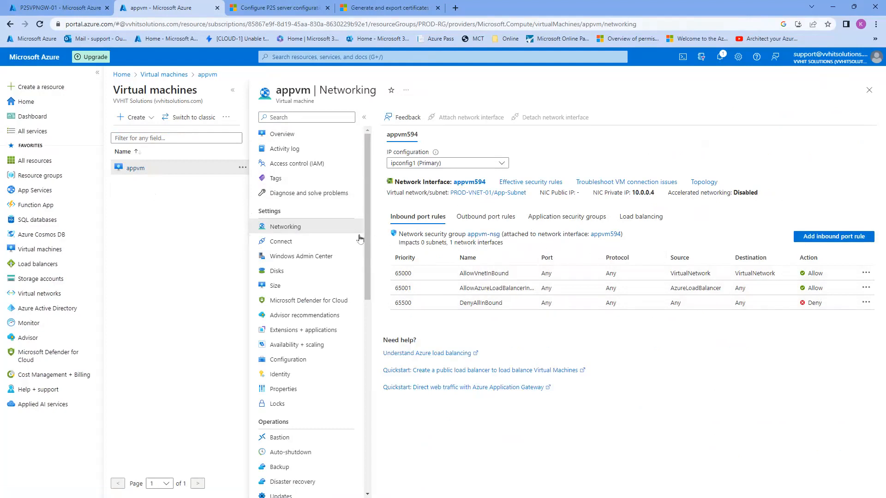
double_click(647, 193)
key(super+r)
Attempt an RDP connection to 10.0.0.4, dismiss the can't-connect error, and minimize the client
drag(419, 392, 400, 227)
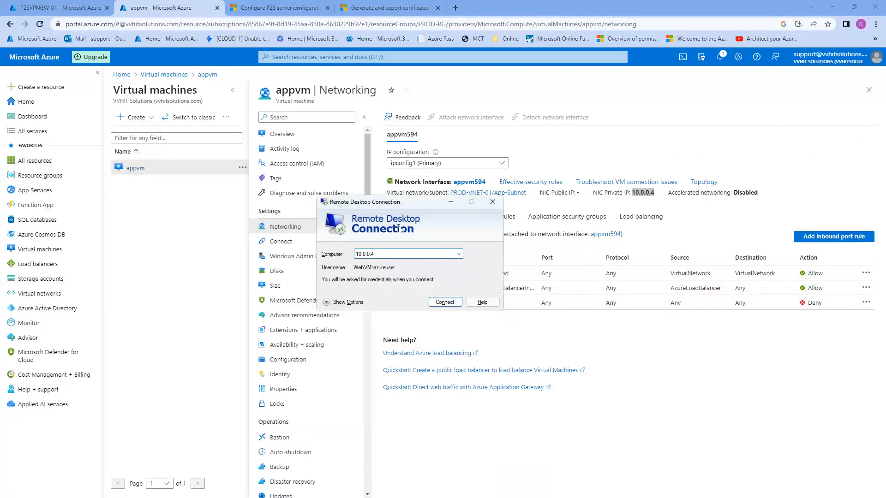
key(Return)
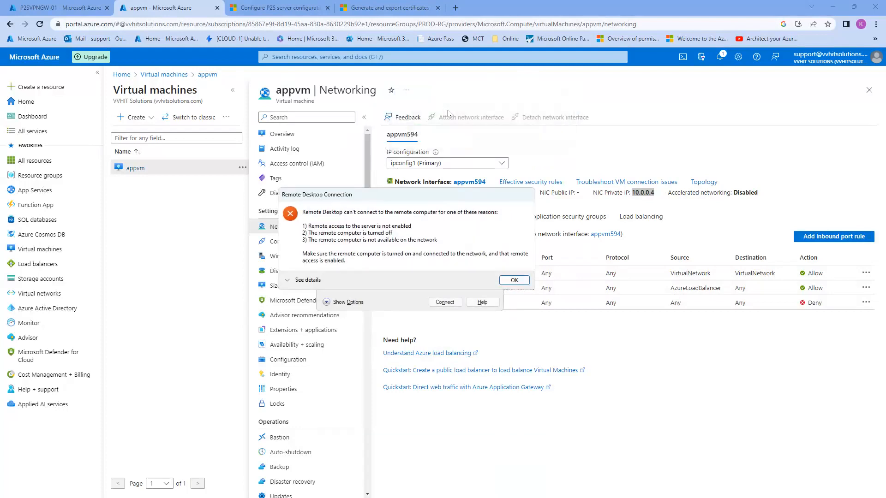
drag(422, 200, 446, 100)
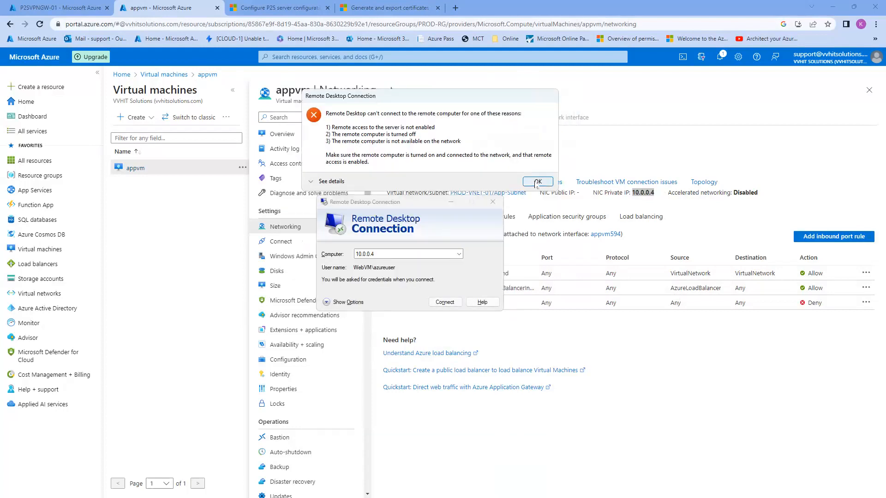
click(536, 182)
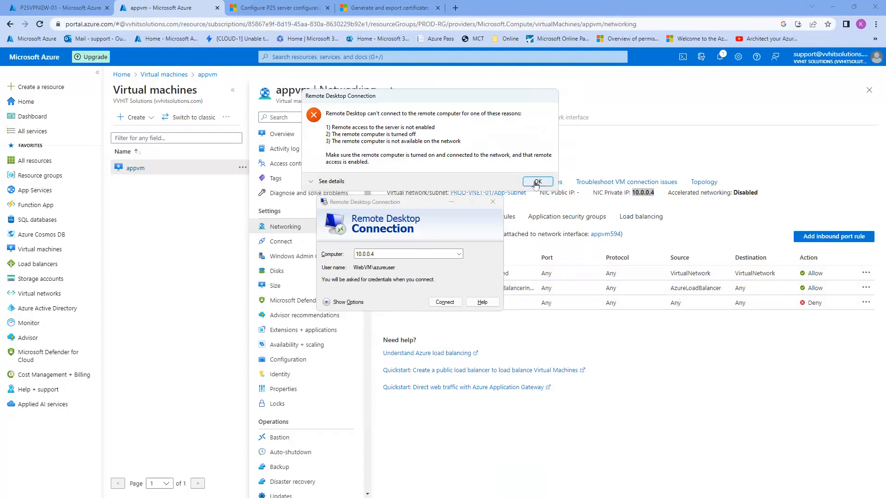
click(455, 203)
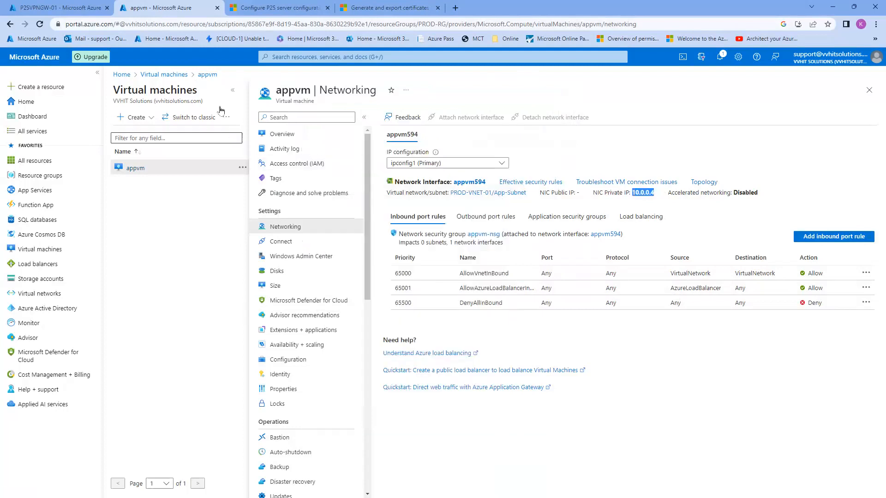
Open Network Watcher's IP flow verify, targeting VM appvm with network interface appvm594
click(314, 57)
text(network)
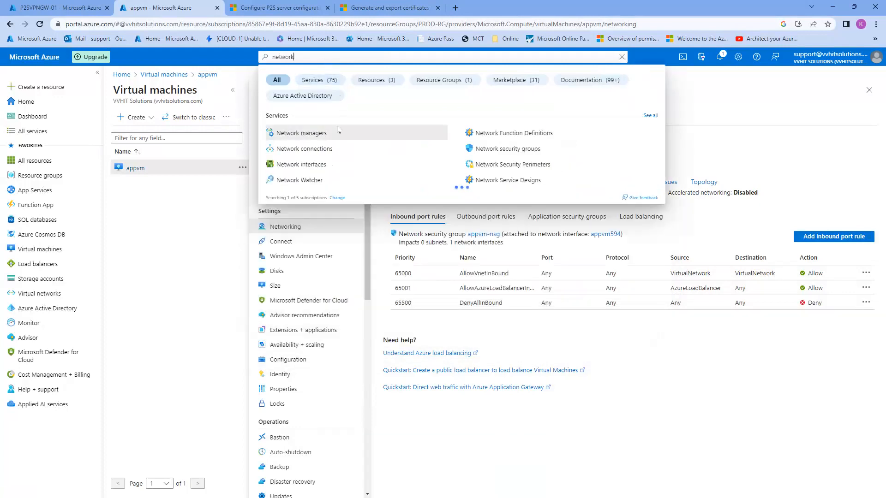
click(316, 181)
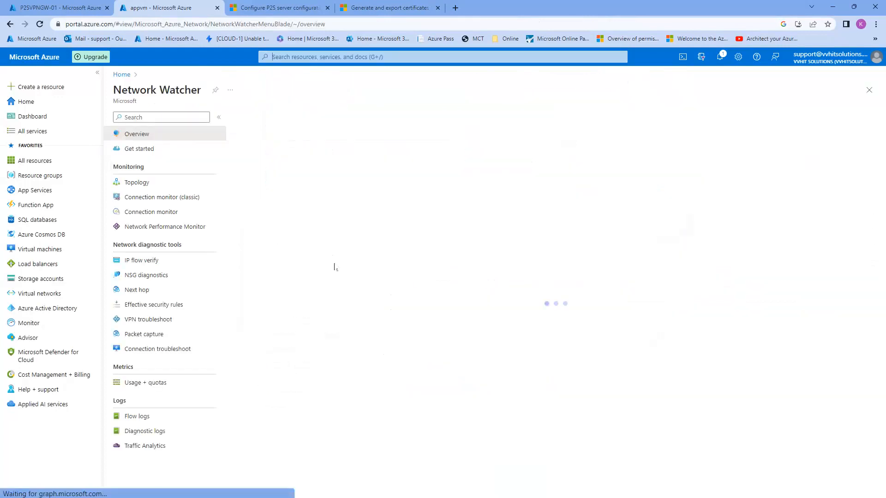
click(146, 259)
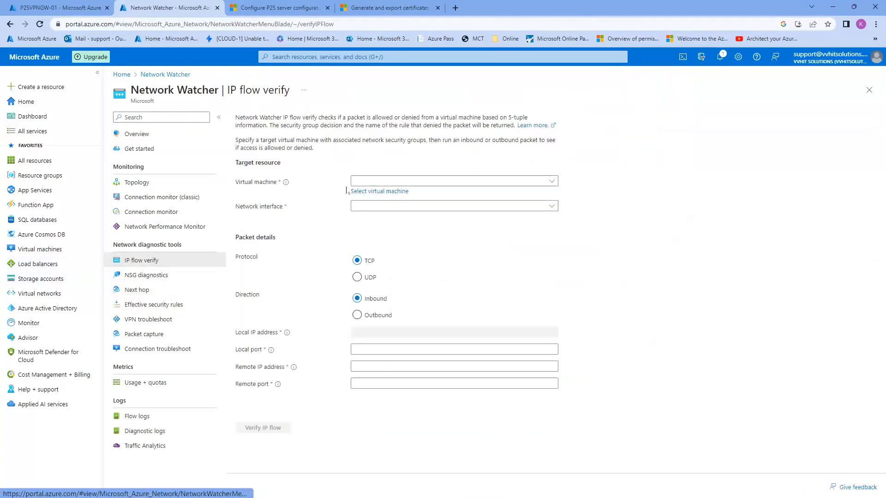
click(430, 180)
click(364, 208)
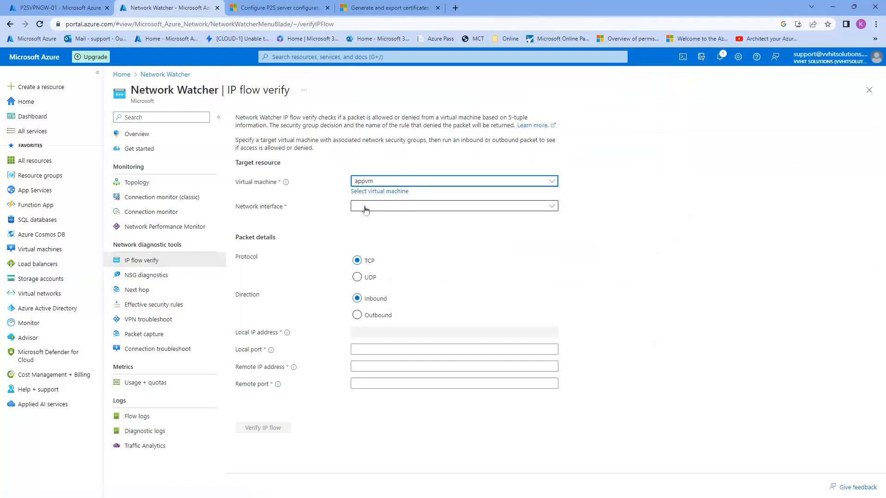
click(411, 206)
click(375, 234)
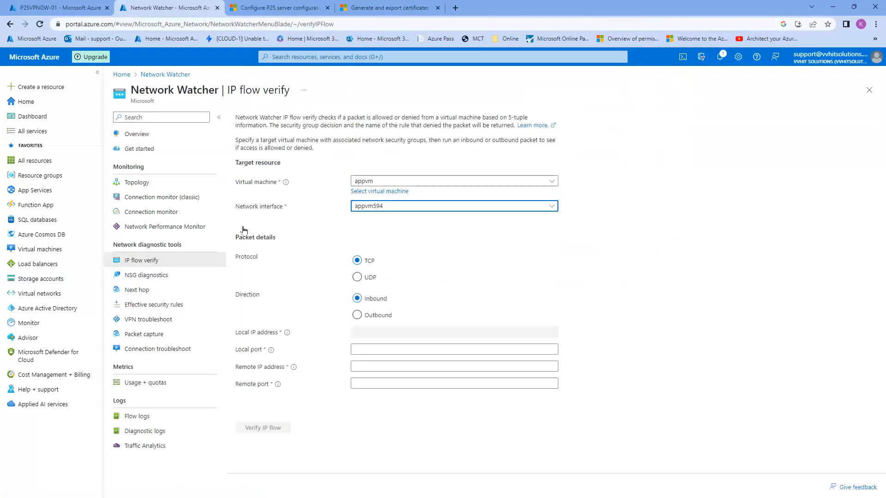
Enter local port 3389 and remote port * in the IP flow verify form
click(361, 352)
click(361, 352)
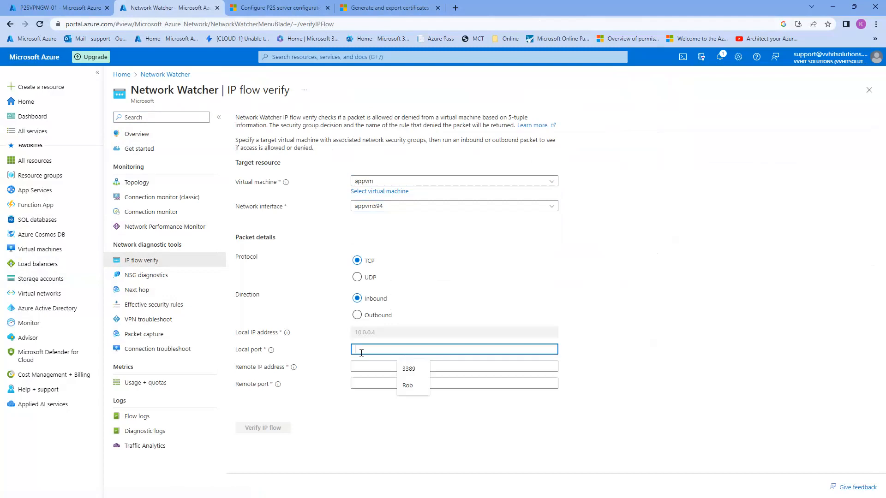
text(*)
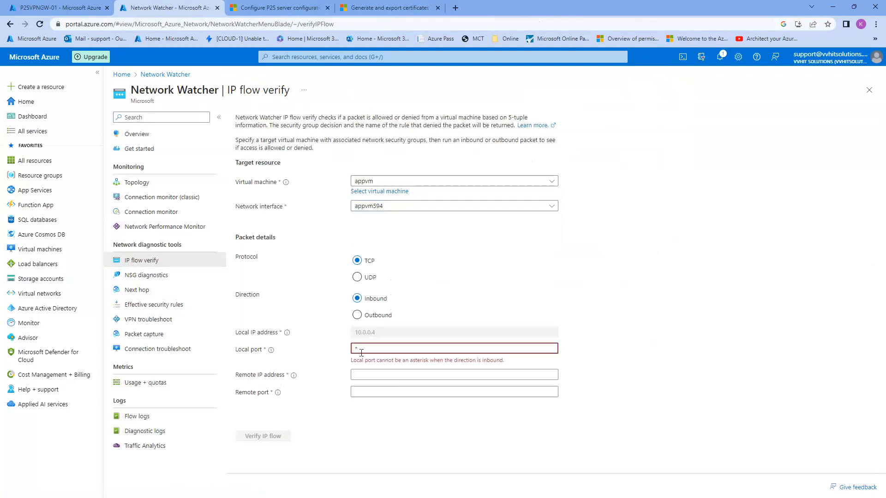
text(3389)
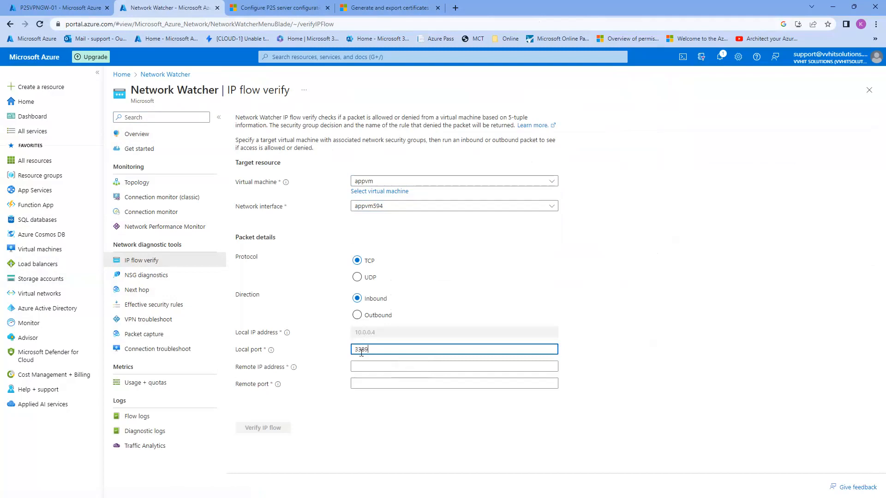
click(359, 364)
click(356, 382)
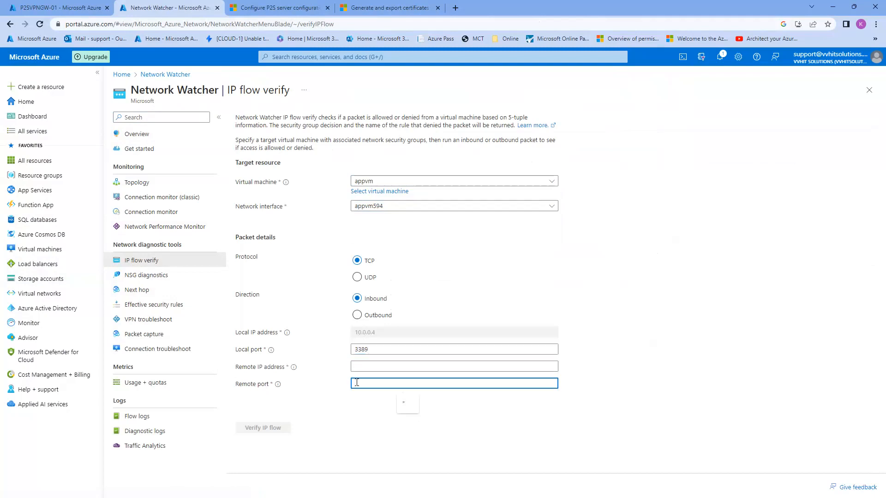
click(677, 310)
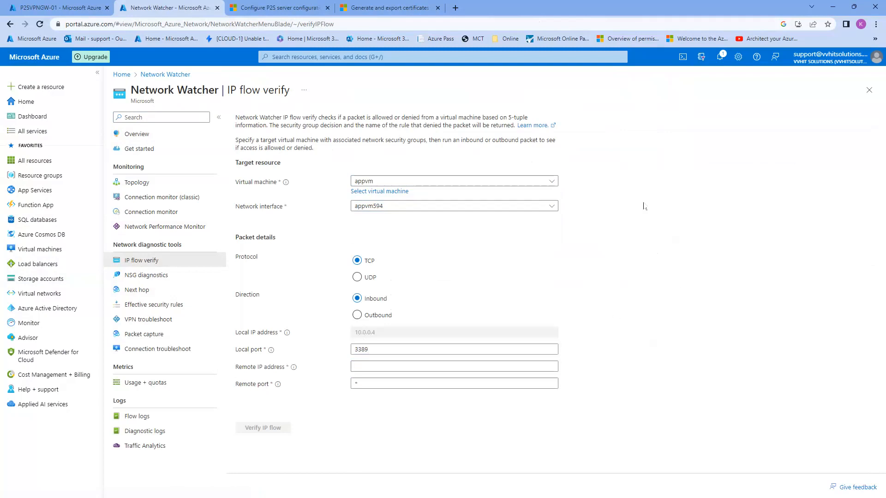
click(456, 8)
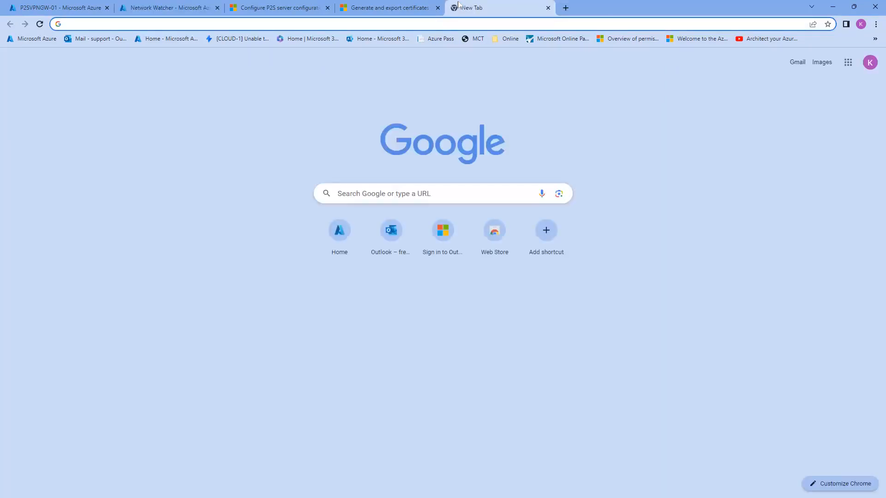
text(what is my )
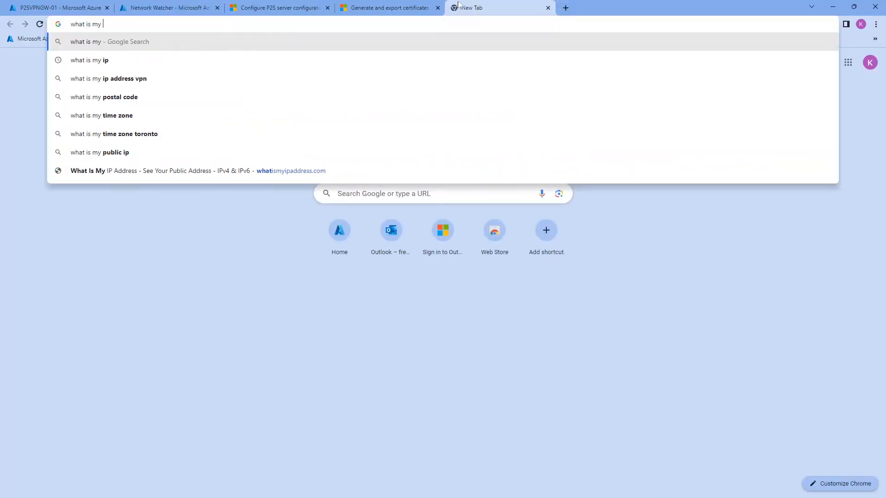
text(IP ad)
key(Return)
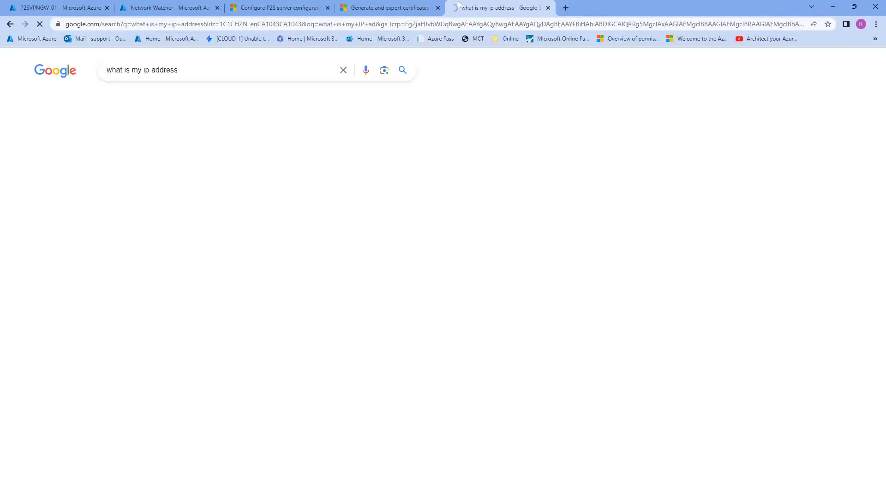
click(152, 278)
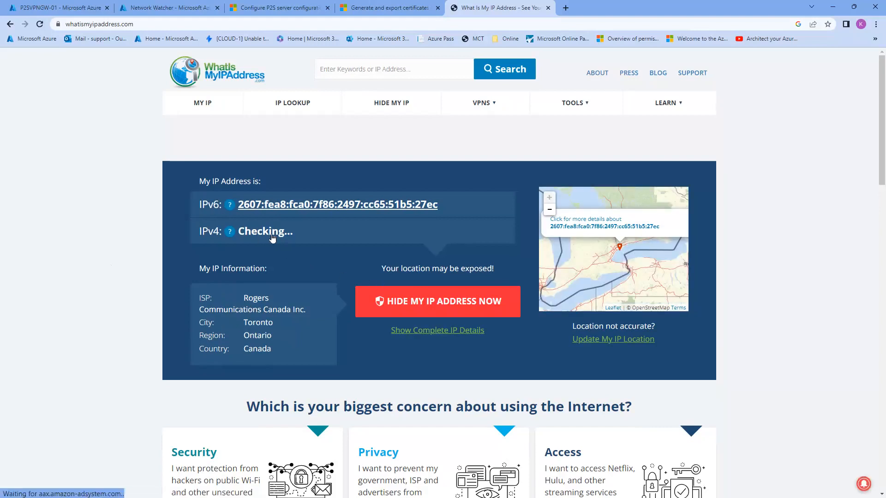
drag(306, 231, 237, 230)
key(ctrl+c)
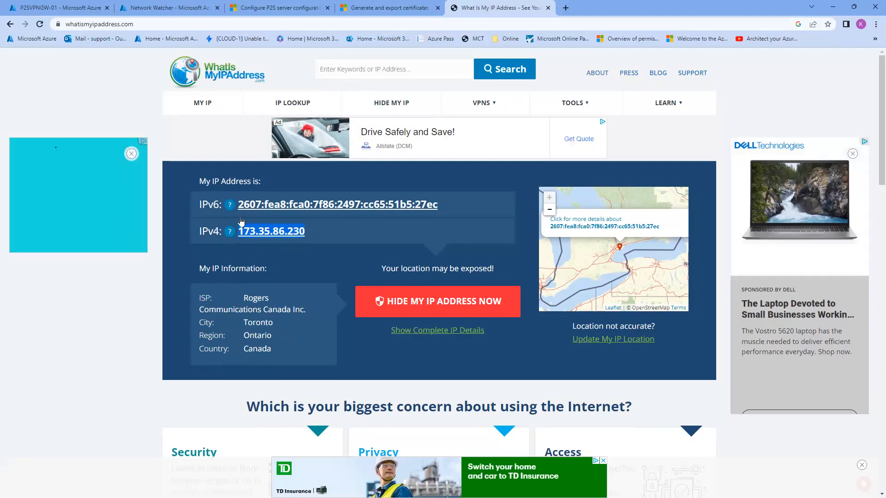
click(166, 8)
Paste 173.35.86.230 as the remote IP address and run Verify IP flow
click(371, 367)
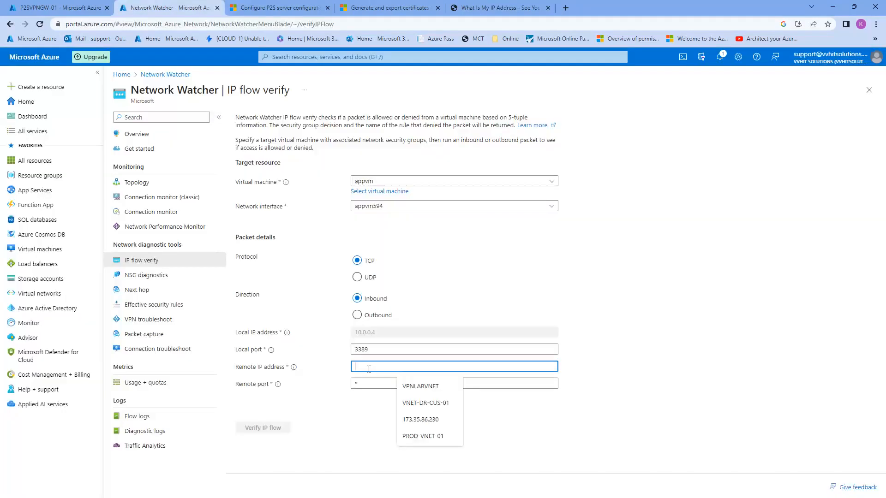
key(ctrl+v)
click(266, 427)
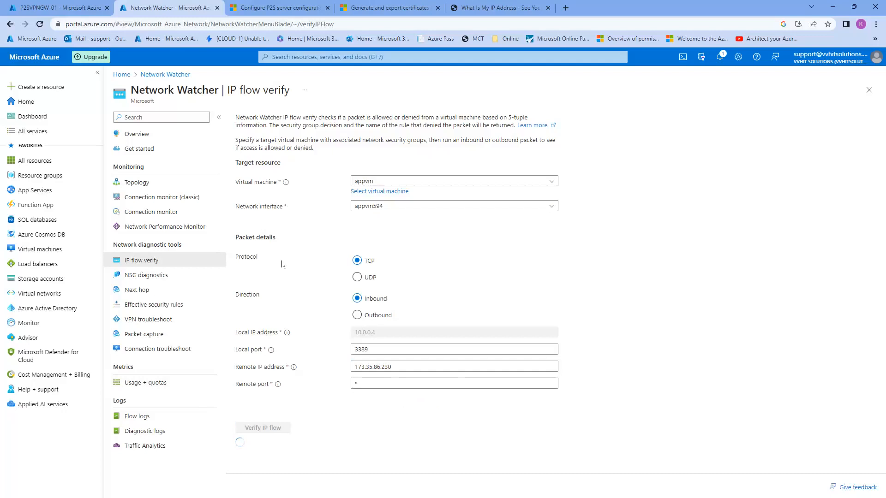
Review the Access denied result for port 3389 traffic from 173.35.86.230
scroll(301, 378, down, 2)
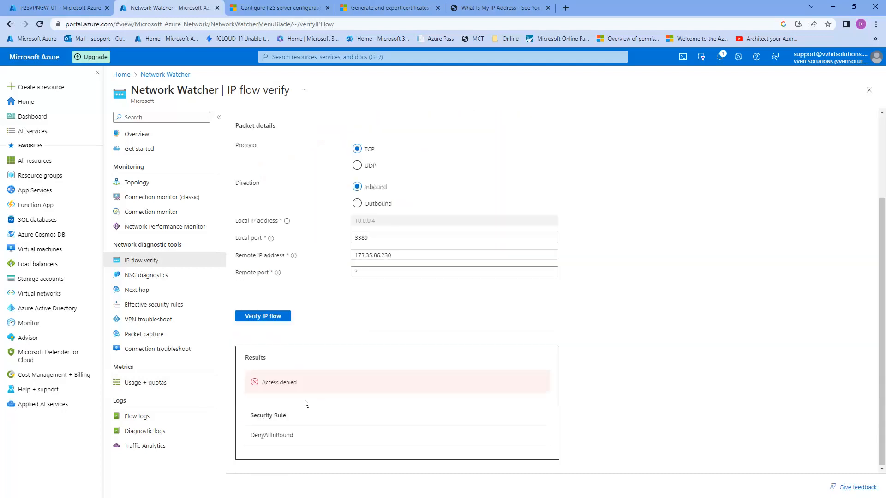
drag(266, 383, 297, 383)
click(737, 332)
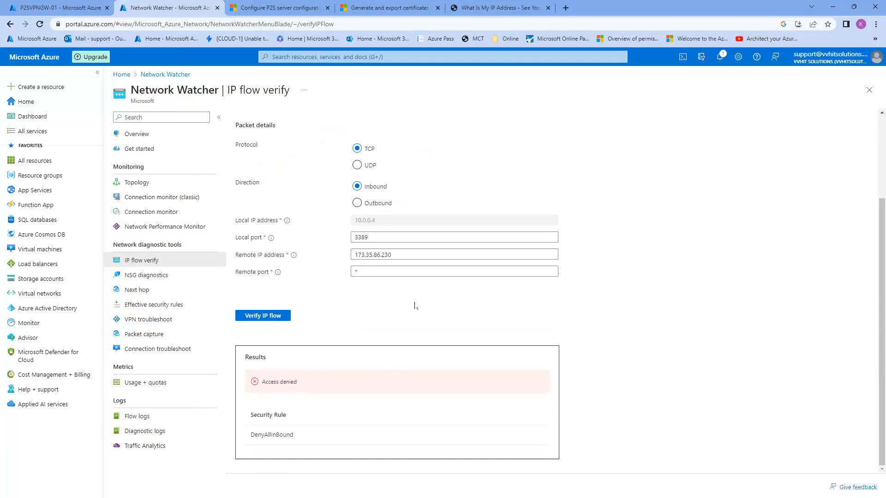
scroll(289, 251, up, 2)
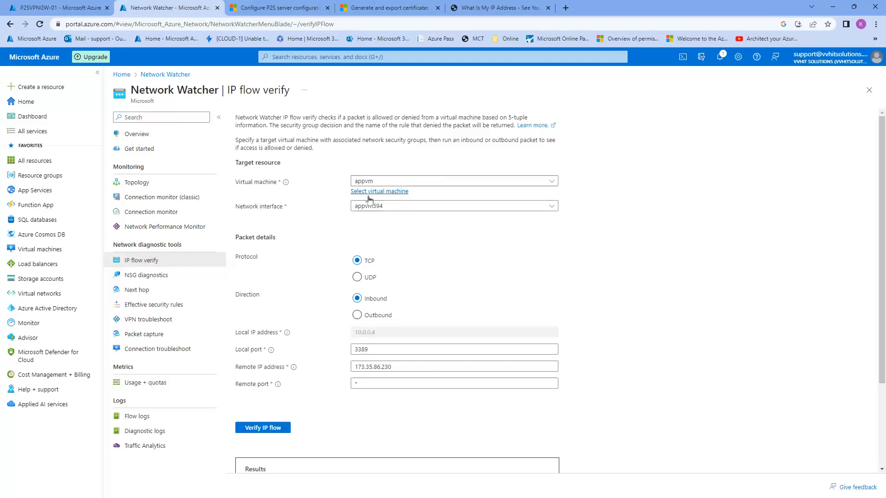
scroll(389, 212, down, 2)
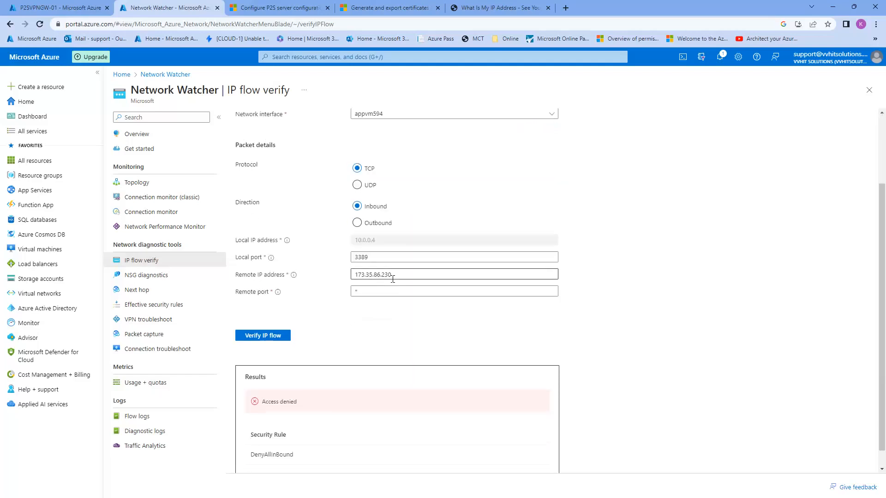
drag(400, 276, 366, 275)
click(309, 292)
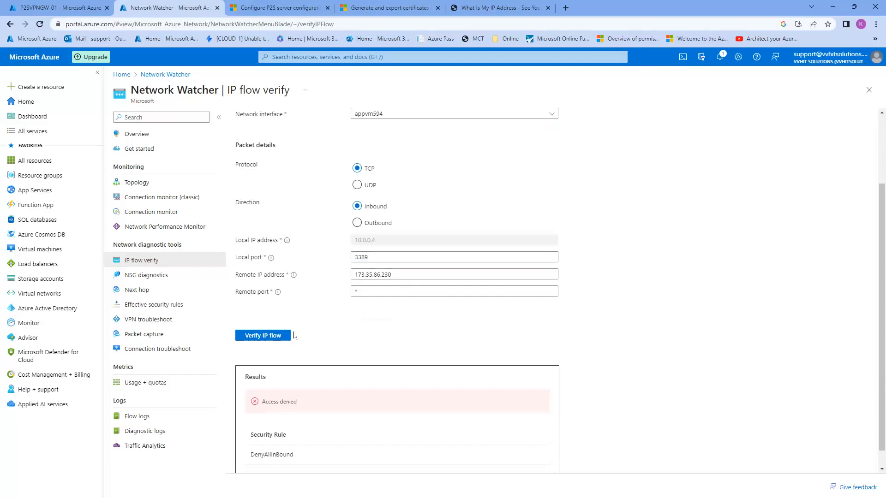
scroll(265, 315, down, 1)
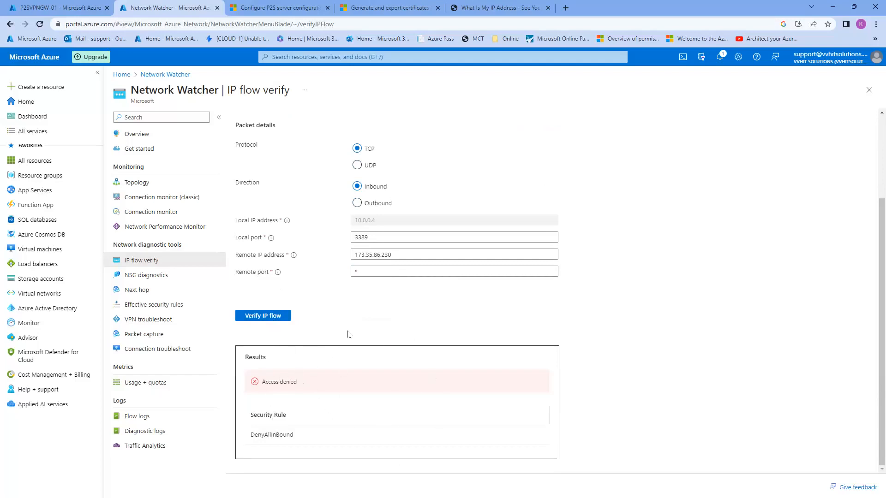
scroll(333, 201, up, 3)
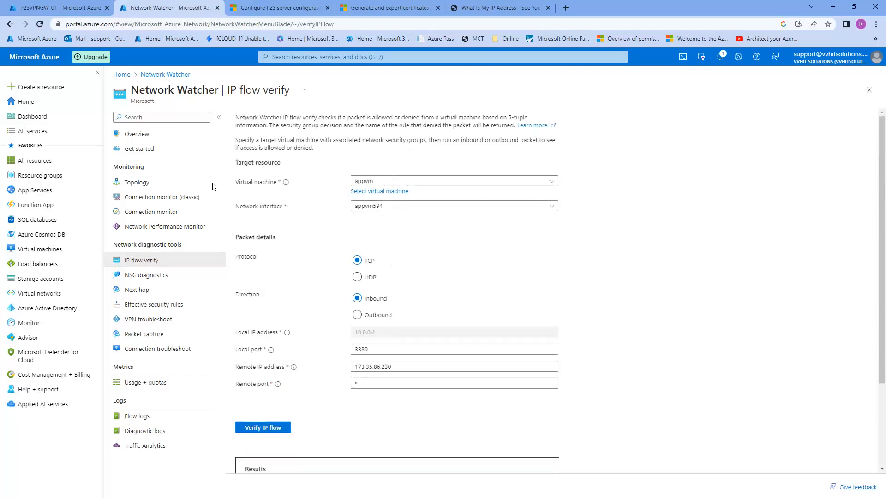
scroll(332, 360, down, 3)
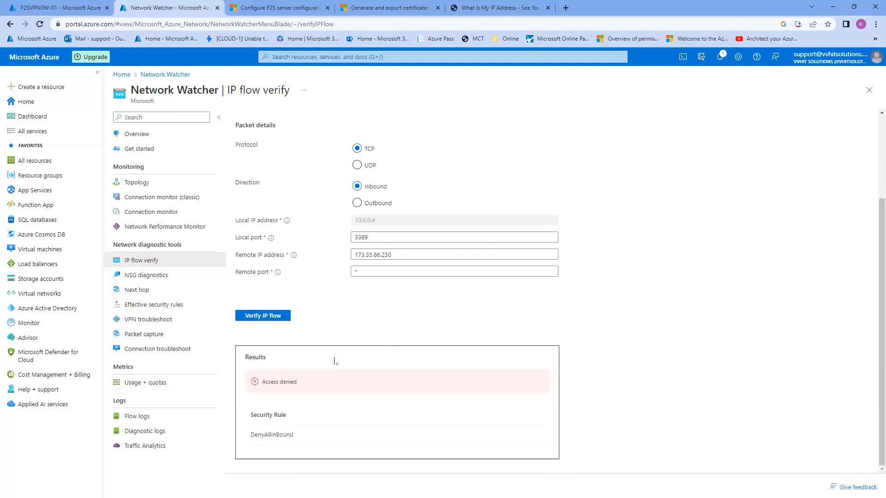
Highlight DenyAllInBound as the security rule blocking the inbound RDP traffic
double_click(258, 433)
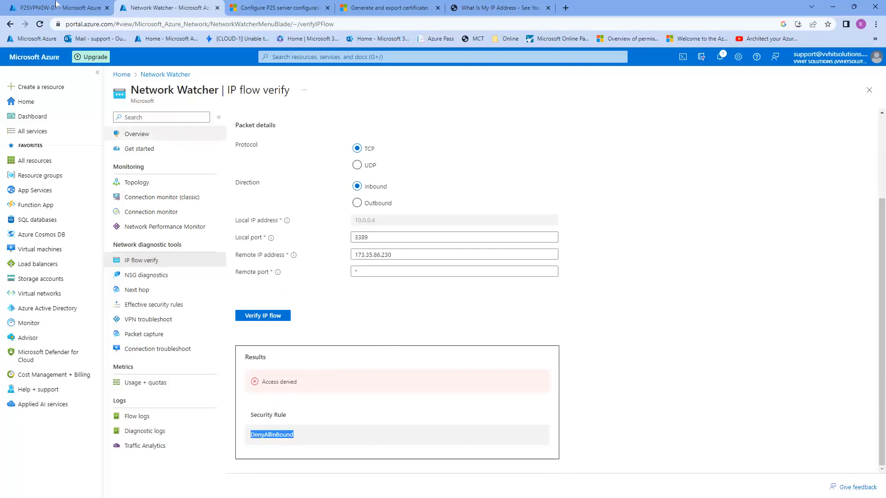
click(55, 7)
click(183, 4)
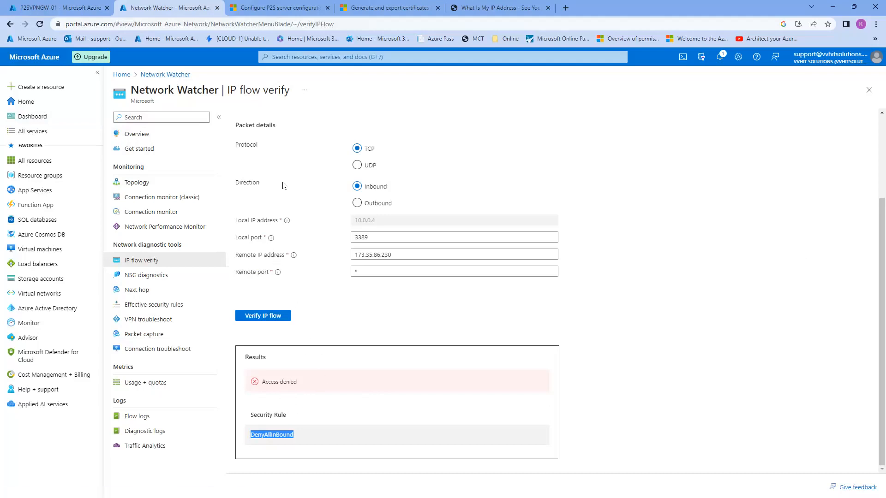
scroll(314, 319, up, 2)
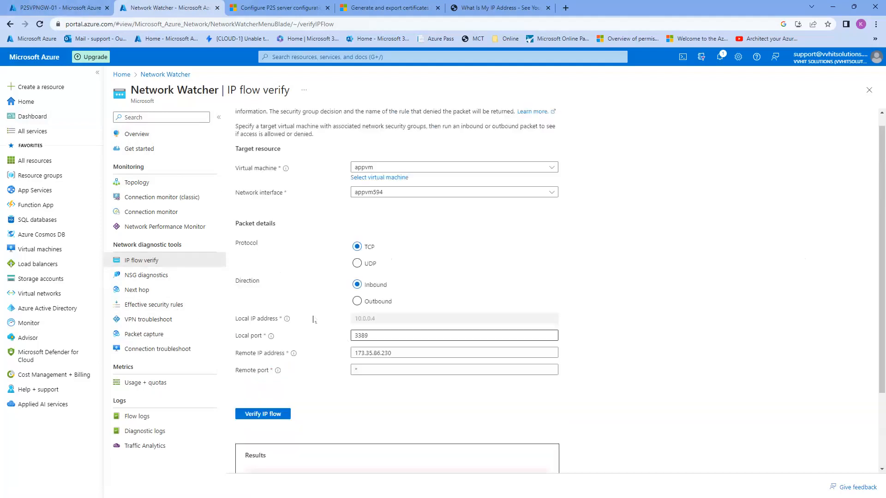
scroll(313, 319, up, 1)
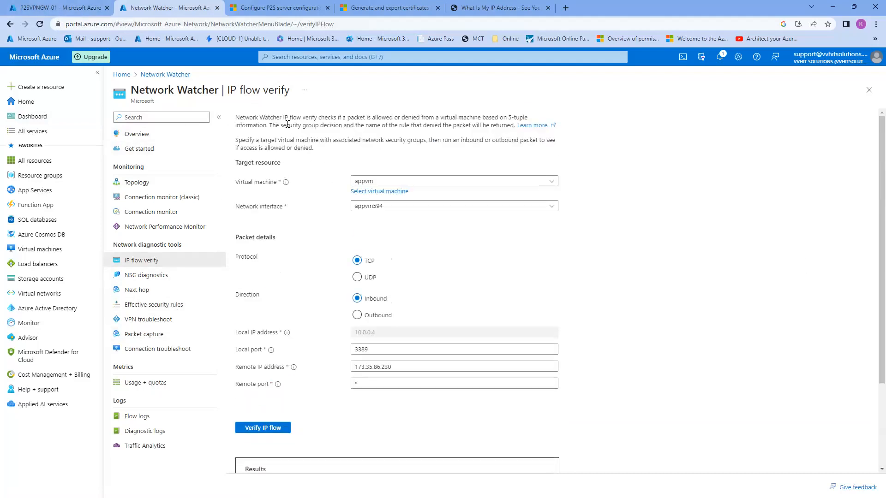
scroll(291, 387, down, 1)
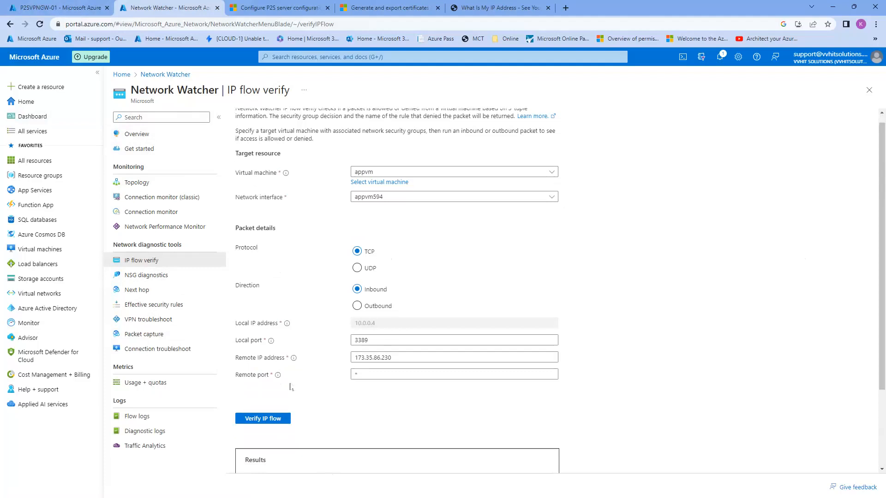
scroll(290, 387, down, 2)
scroll(282, 337, up, 2)
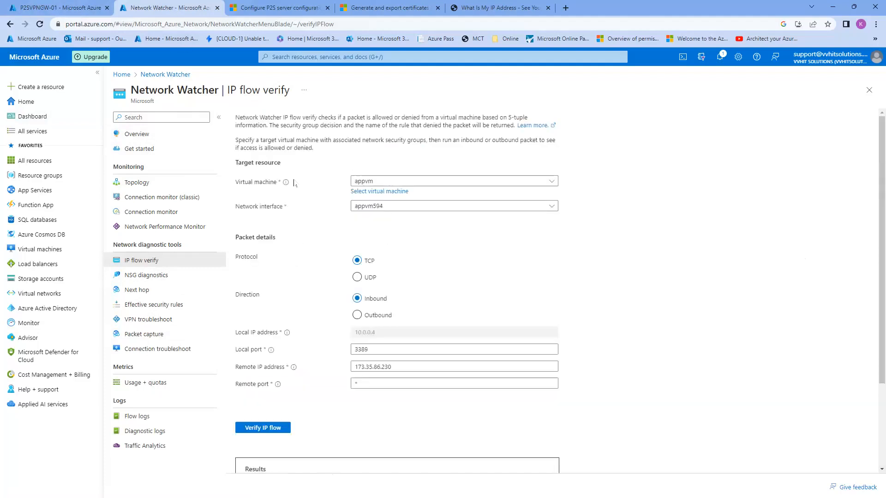
Download P2SVPNGW-01's VPN client as P2SVPNGW-01.zip and show it in the Downloads folder
click(71, 9)
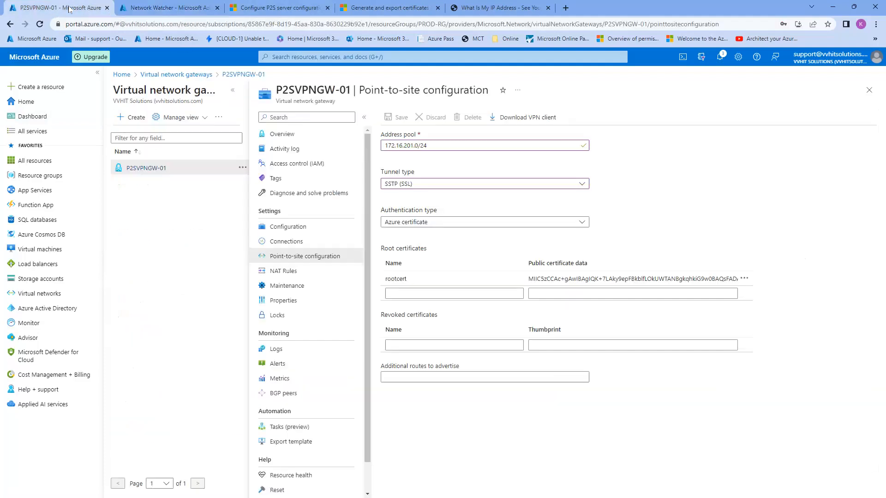
click(719, 56)
click(720, 56)
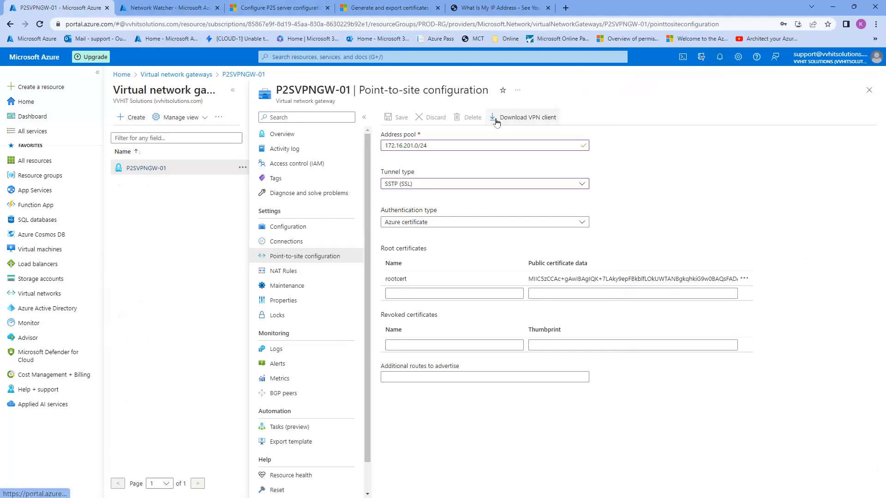
click(520, 121)
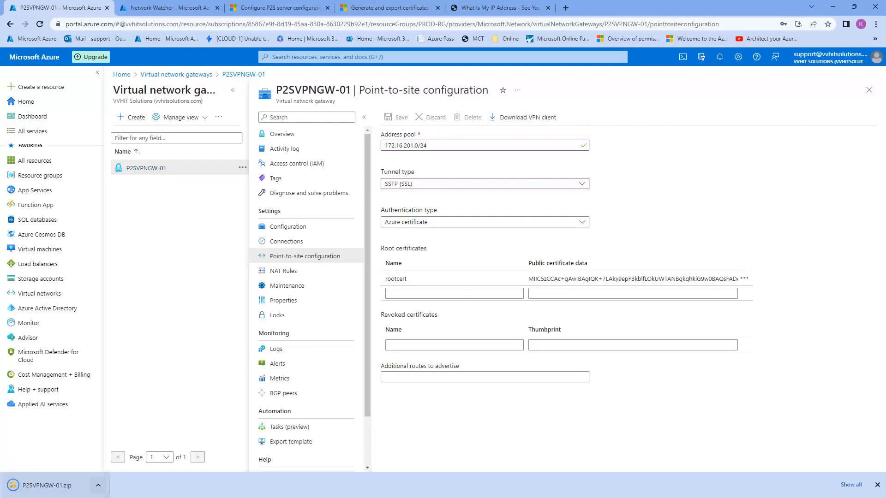
click(99, 485)
click(121, 452)
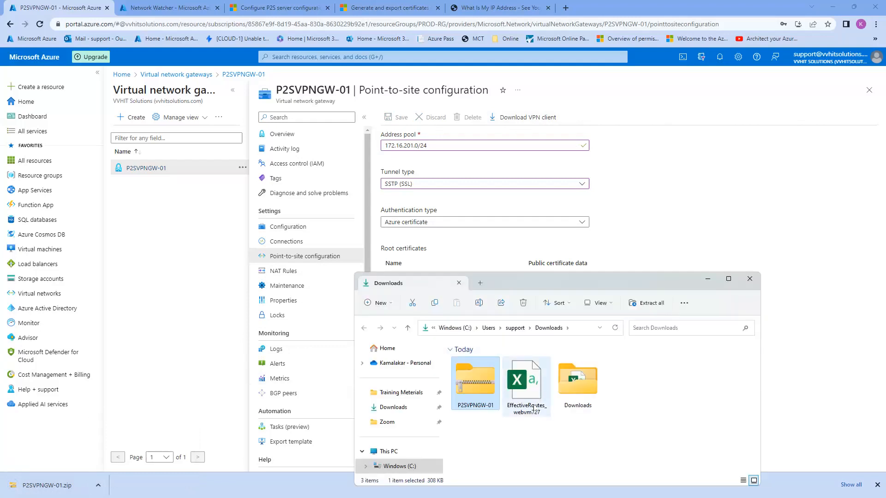
Extract P2SVPNGW-01.zip into the default P2SVPNGW-01 folder in Downloads
right_click(474, 394)
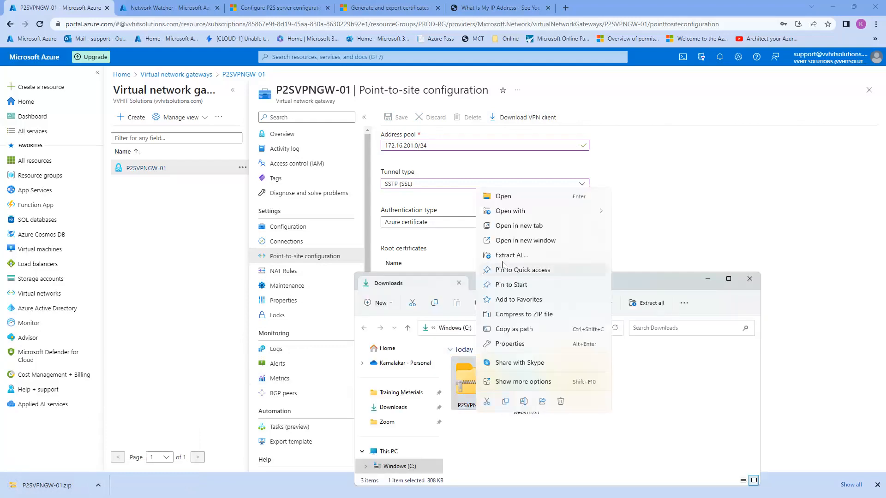
click(523, 256)
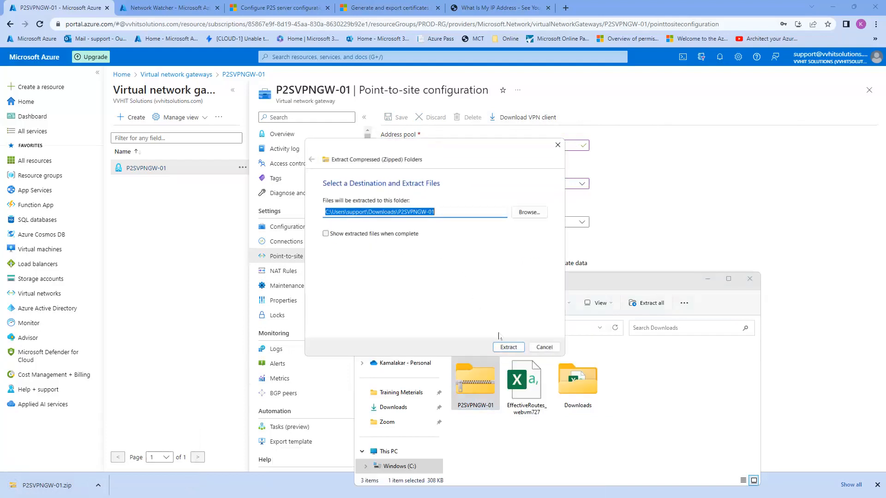
click(508, 347)
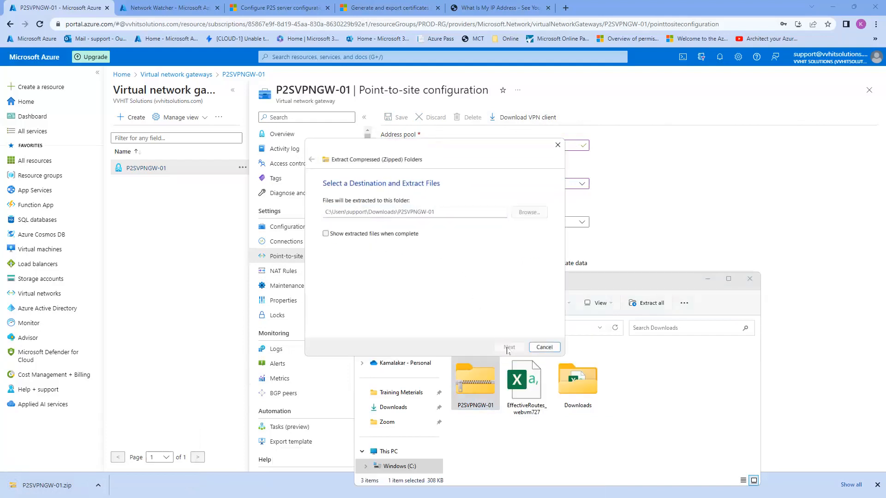
Open the extracted P2SVPNGW-01 folder and its WindowsAmd64 subfolder
click(728, 278)
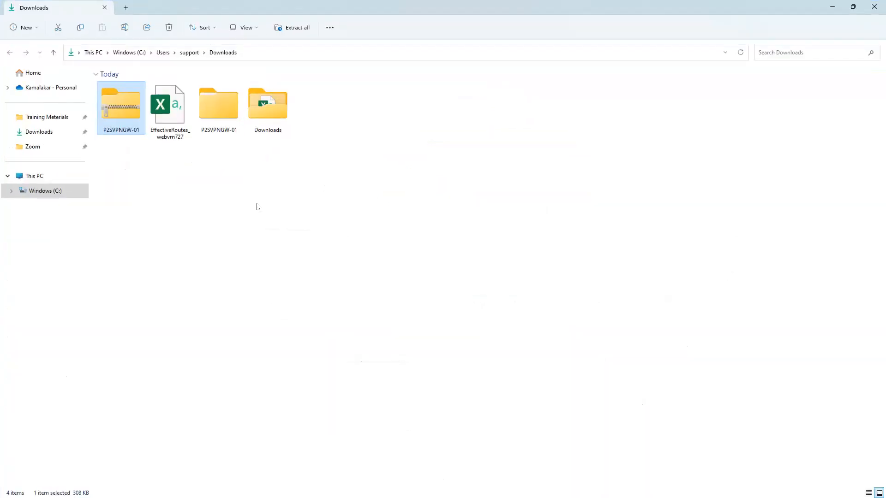
double_click(219, 106)
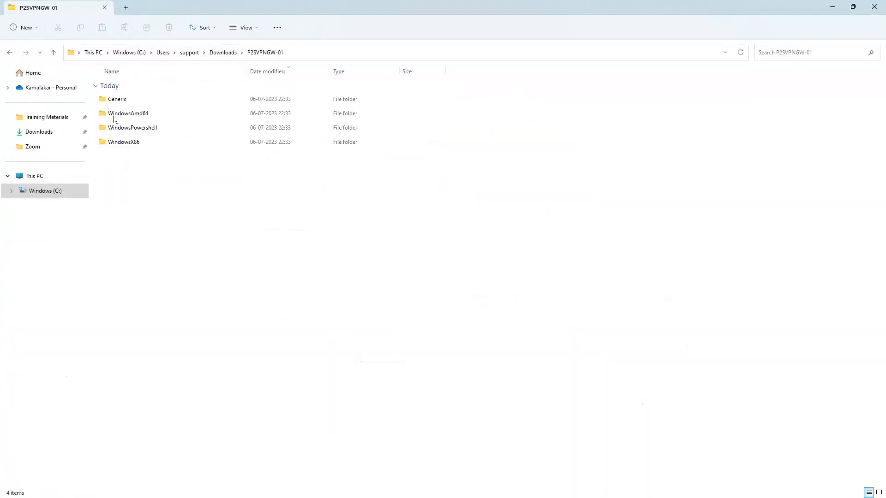
drag(159, 170, 137, 89)
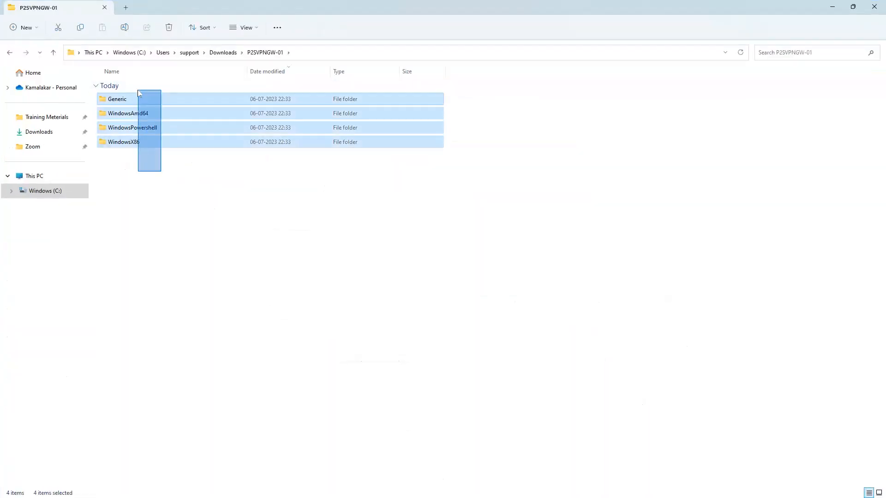
click(170, 192)
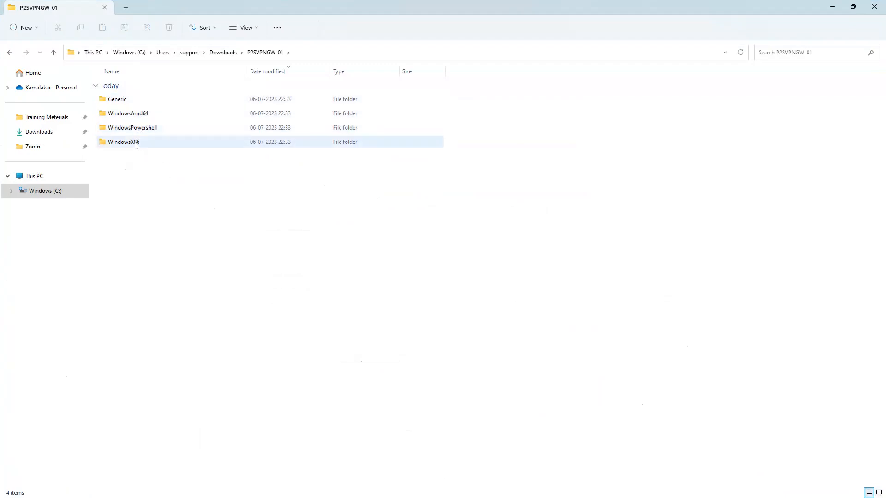
click(145, 114)
double_click(145, 115)
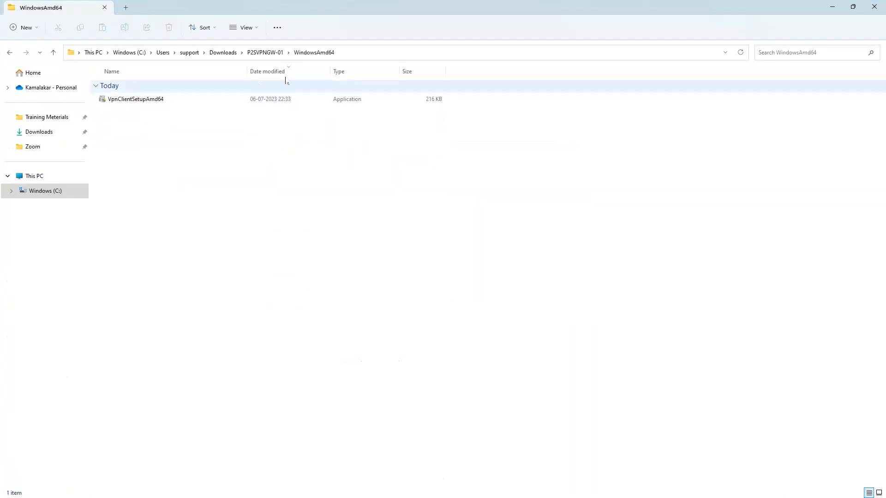
Run VpnClientSetupAmd64 as administrator past SmartScreen to install the PROD-VNET-01 VPN client
click(159, 105)
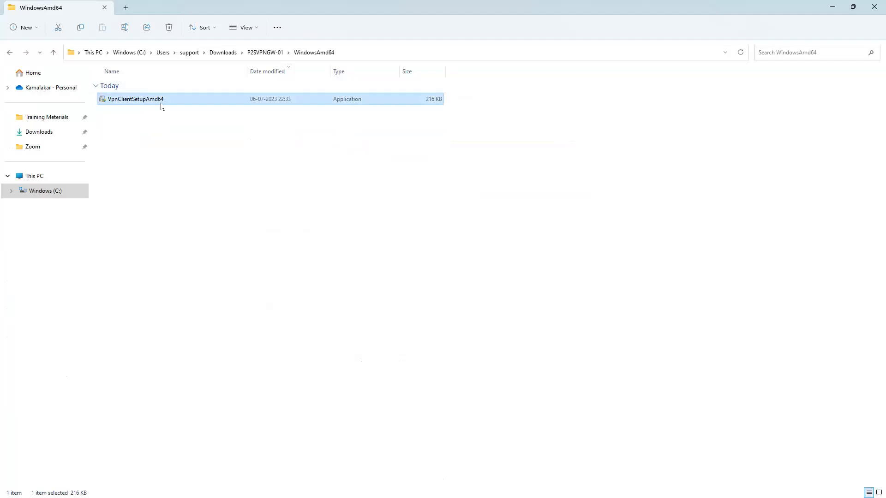
right_click(162, 101)
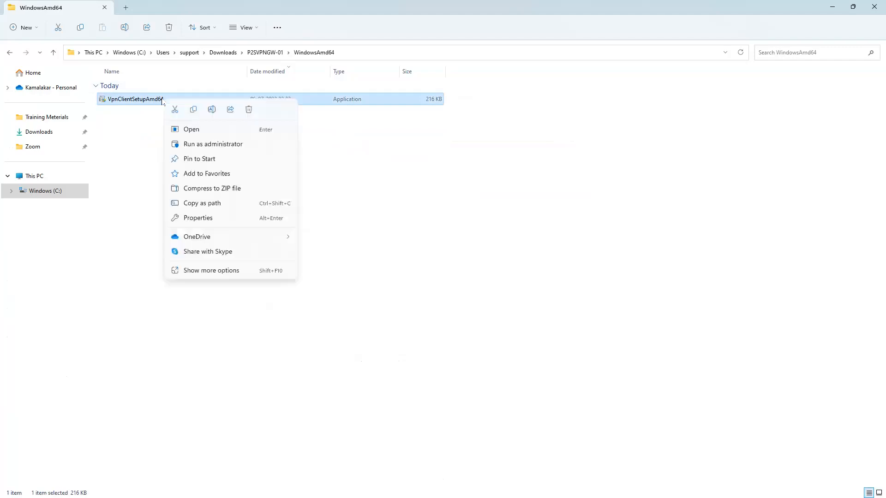
click(204, 145)
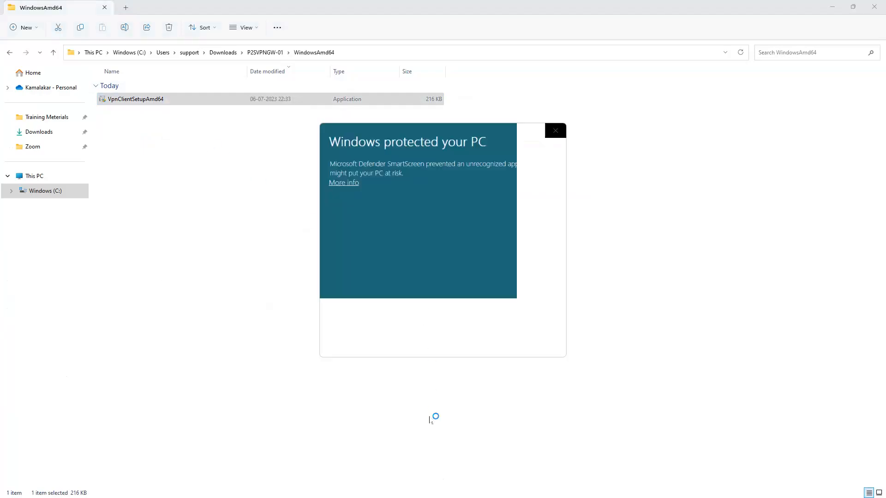
click(345, 184)
click(468, 336)
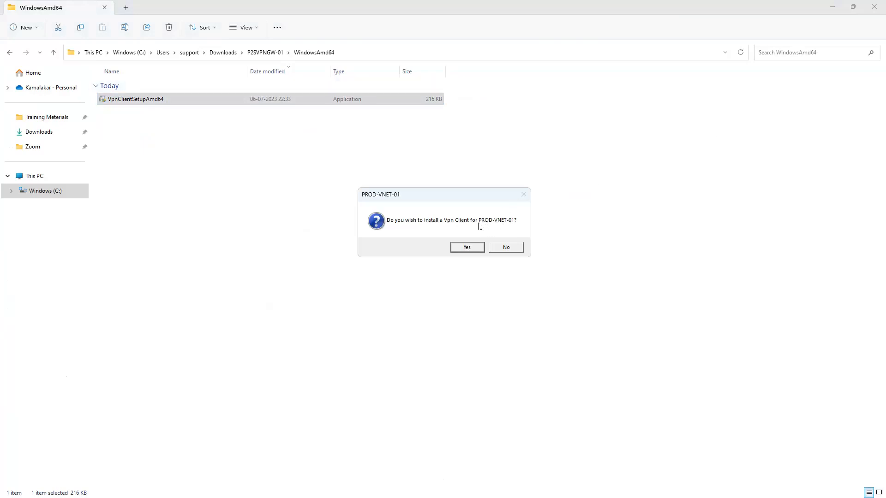
click(467, 247)
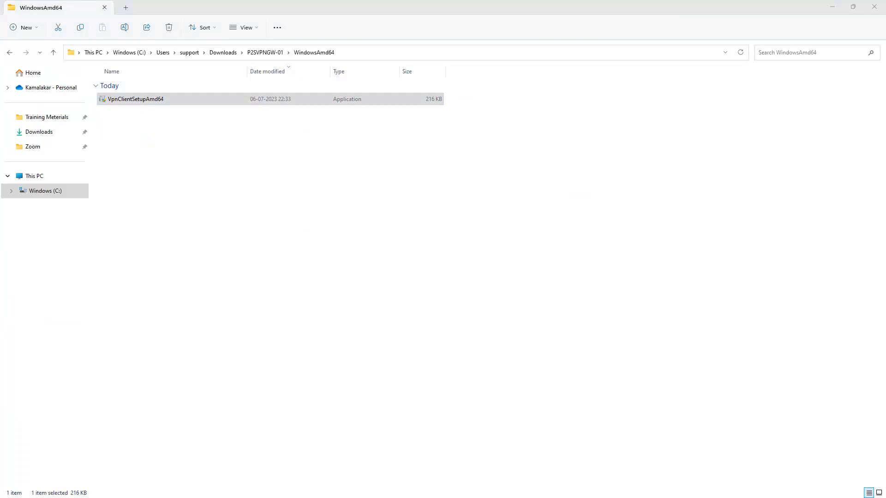
drag(456, 401, 369, 0)
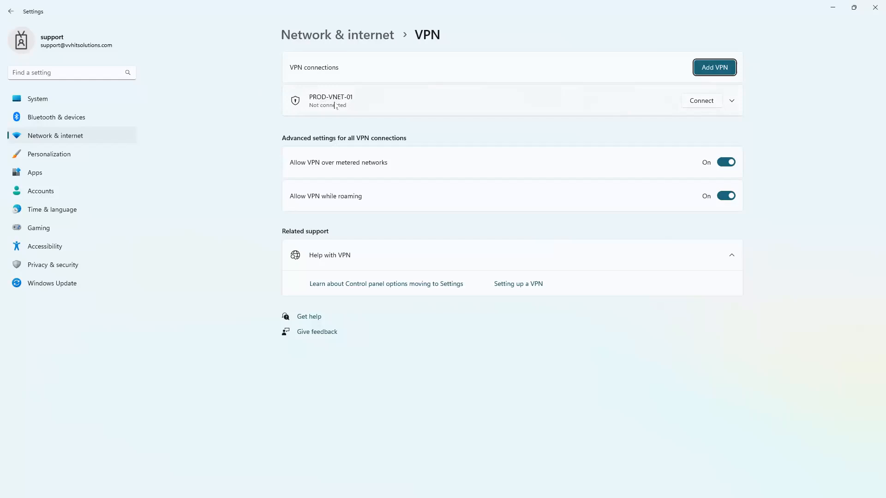
Connect PROD-VNET-01 from Windows VPN settings, approving the Azure VPN dialog and elevation prompt
click(702, 101)
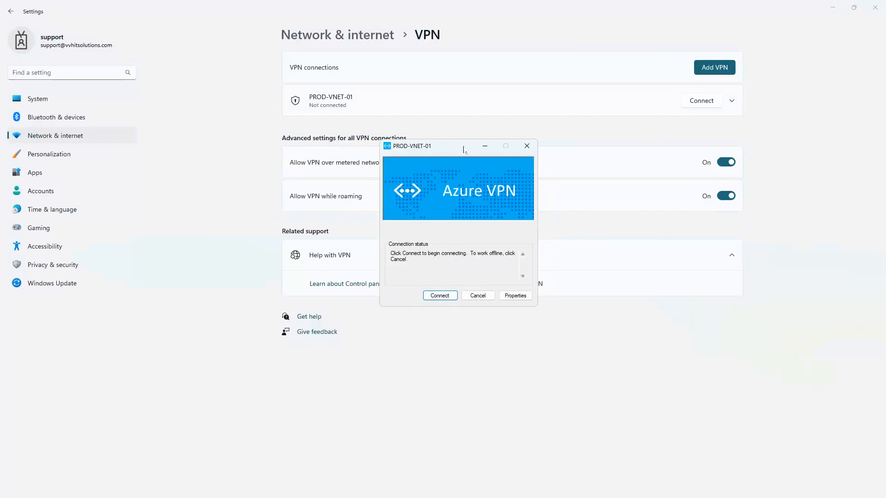
drag(441, 145, 434, 69)
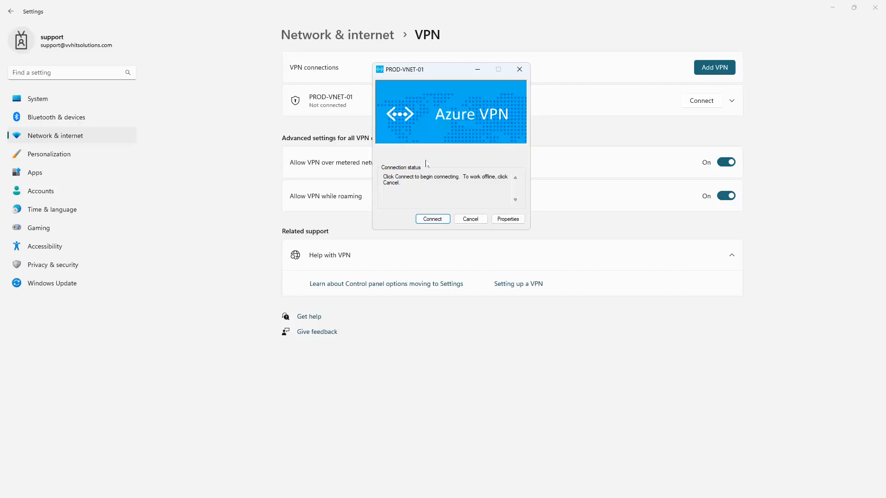
click(433, 218)
click(475, 188)
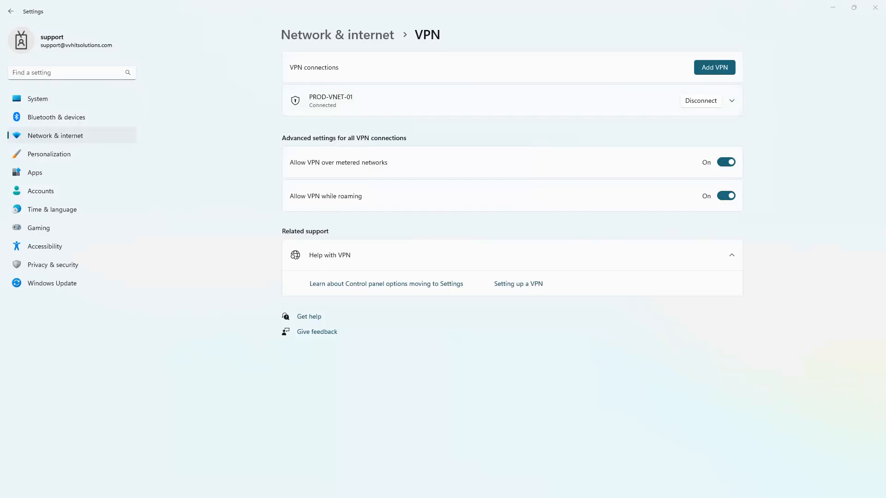
drag(397, 203, 422, 46)
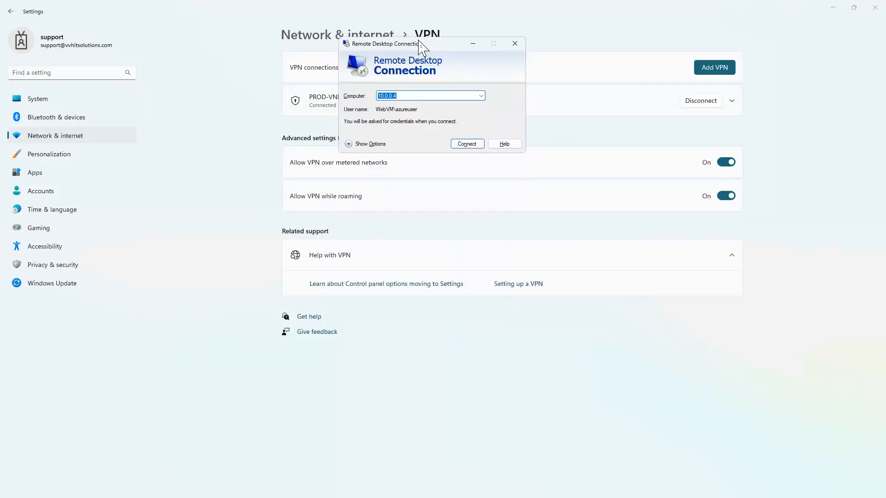
Remove the WebVM prefix from the RDP user name and start connecting to 10.0.0.4
click(369, 144)
click(421, 141)
drag(425, 141, 397, 141)
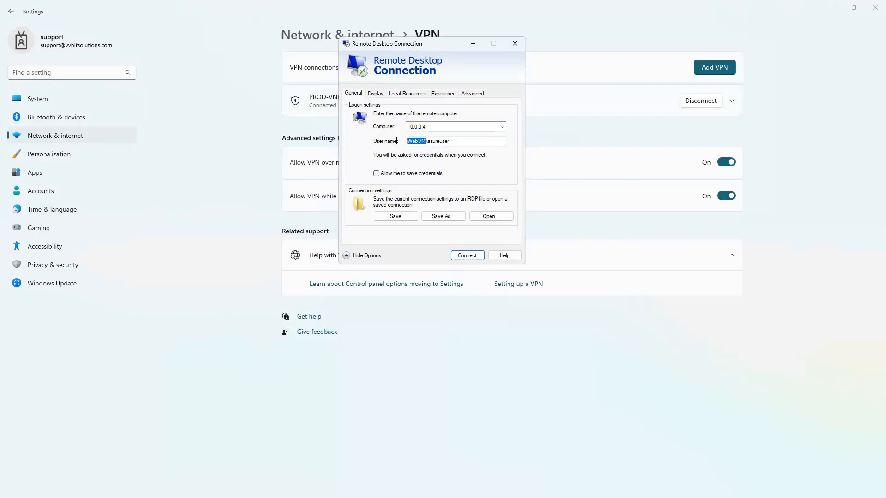
key(BackSpace)
key(Return)
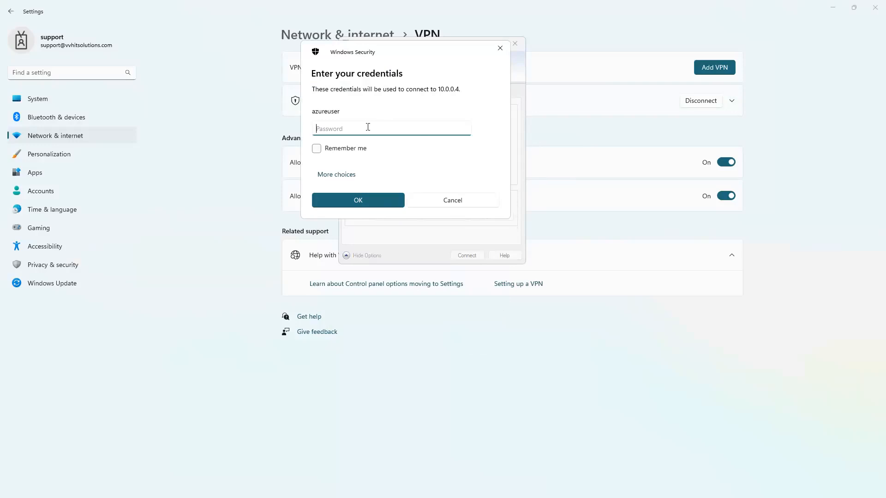
Enter the VM account password, accept the certificate, then minimise the session and return to the browser
text(•••••••••••••)
key(Return)
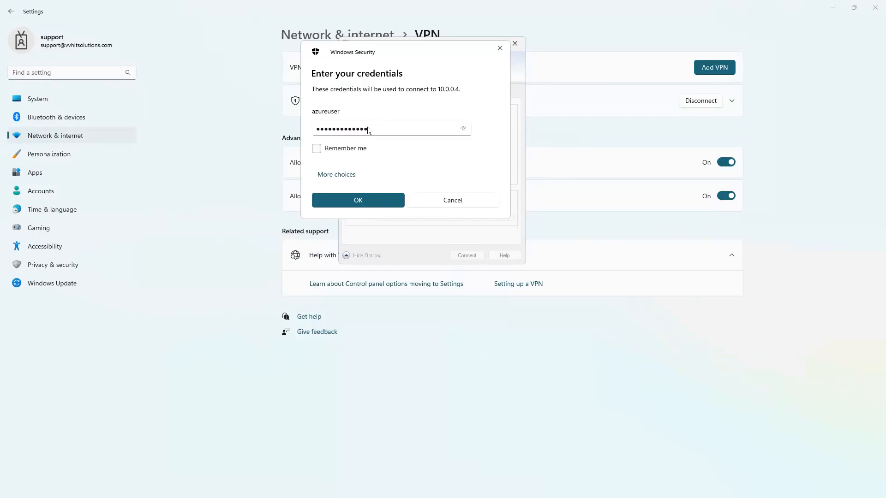
key(alt+y)
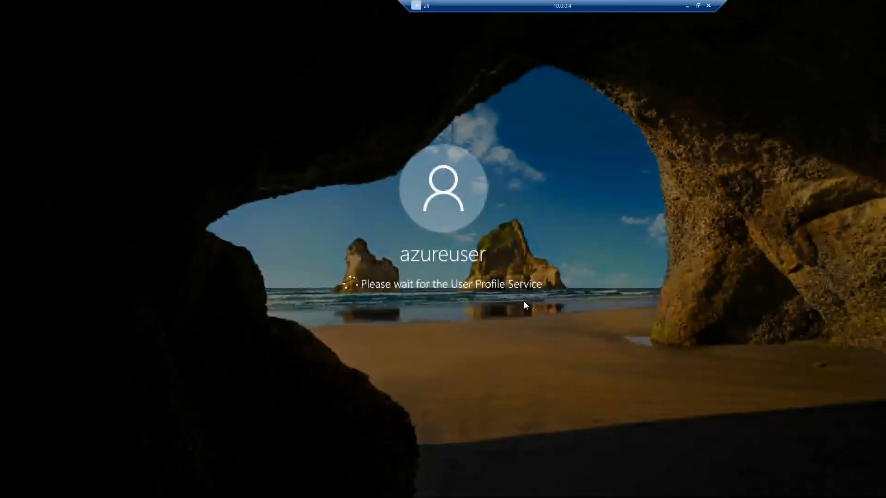
click(686, 5)
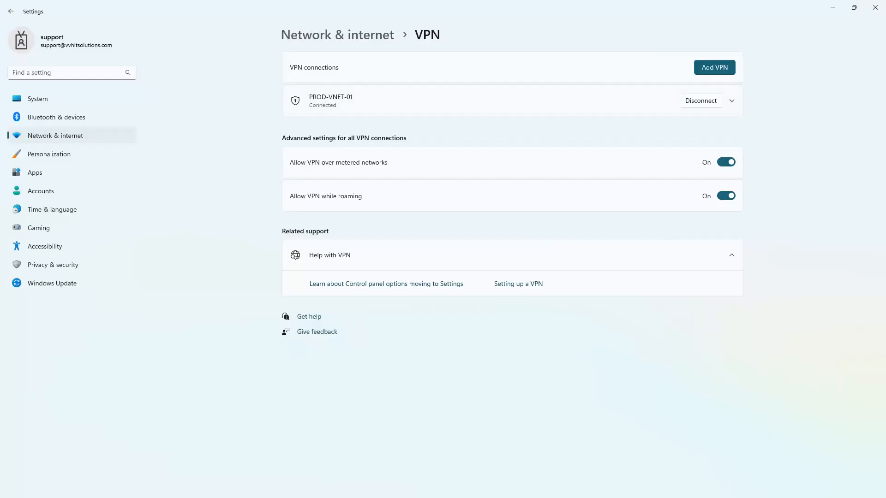
key(alt+Tab)
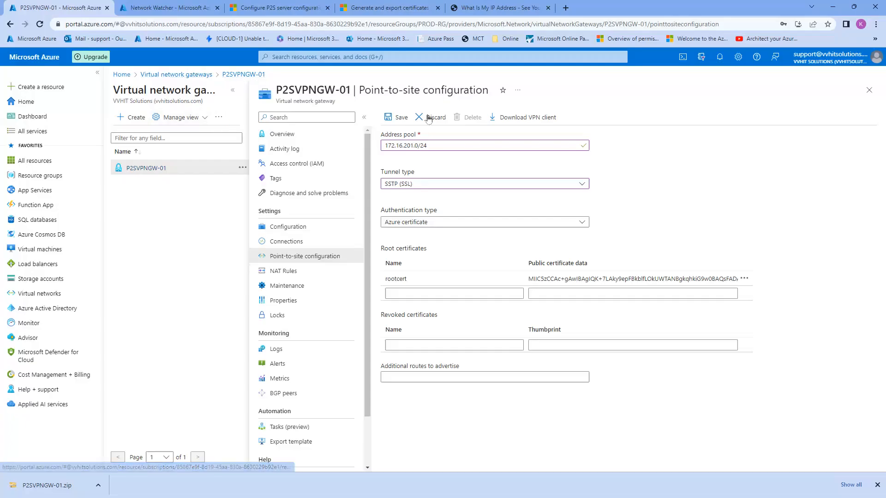
Discard the unsaved point-to-site edits via Overview and collapse the portal menu
click(304, 138)
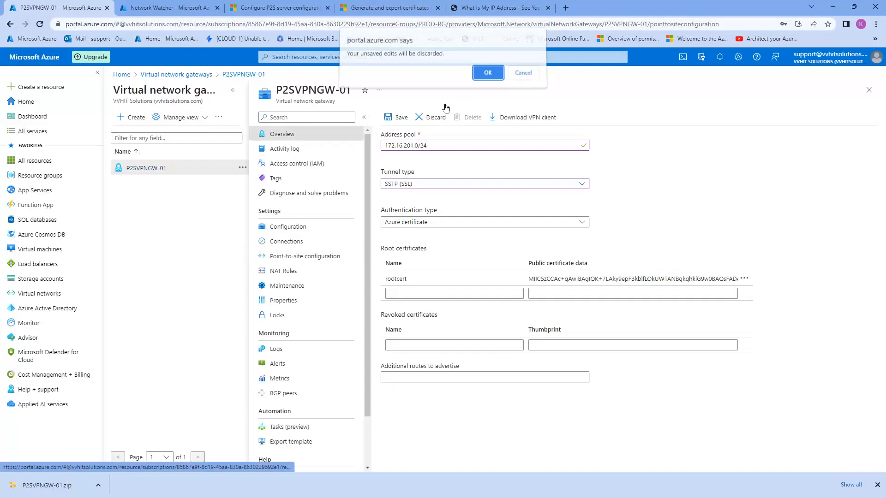
click(483, 72)
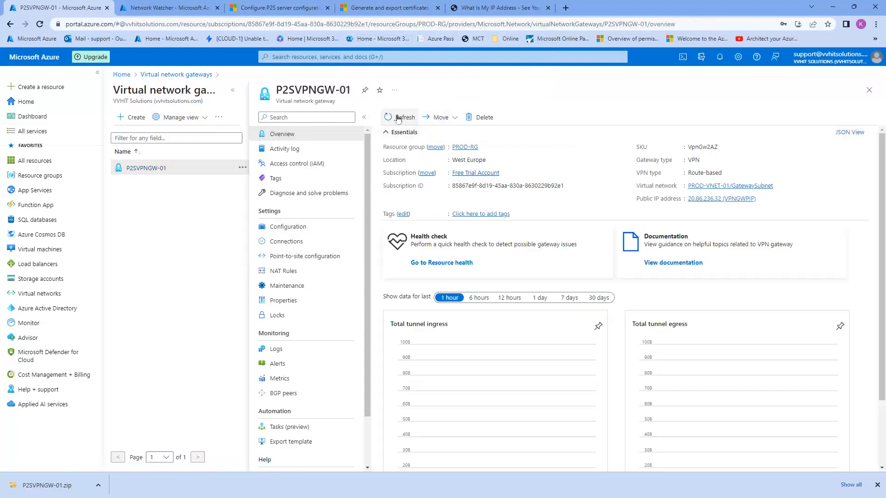
click(97, 72)
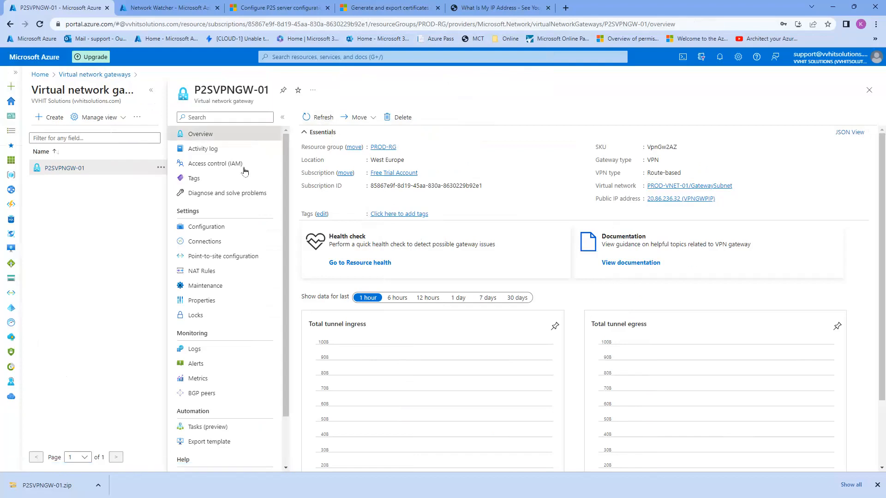
Open the gateway's Logs editor with the sample Queries dialog dismissed, then its Metrics page
scroll(234, 264, down, 1)
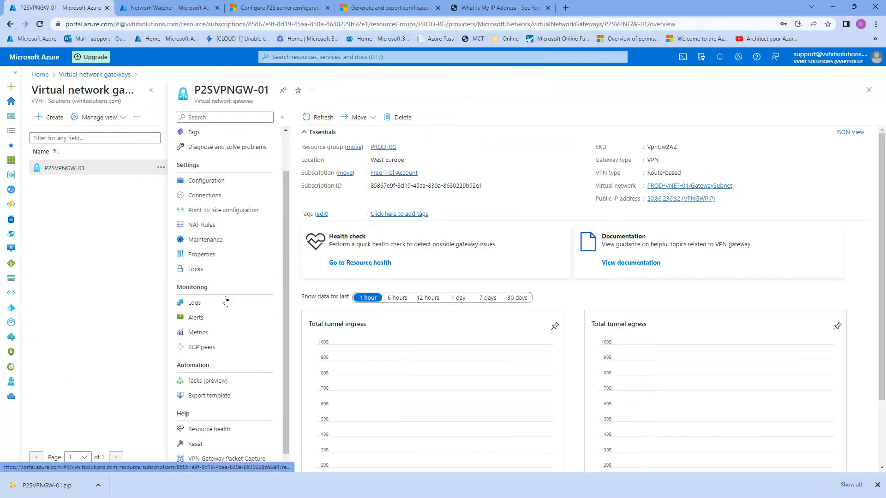
scroll(221, 314, down, 1)
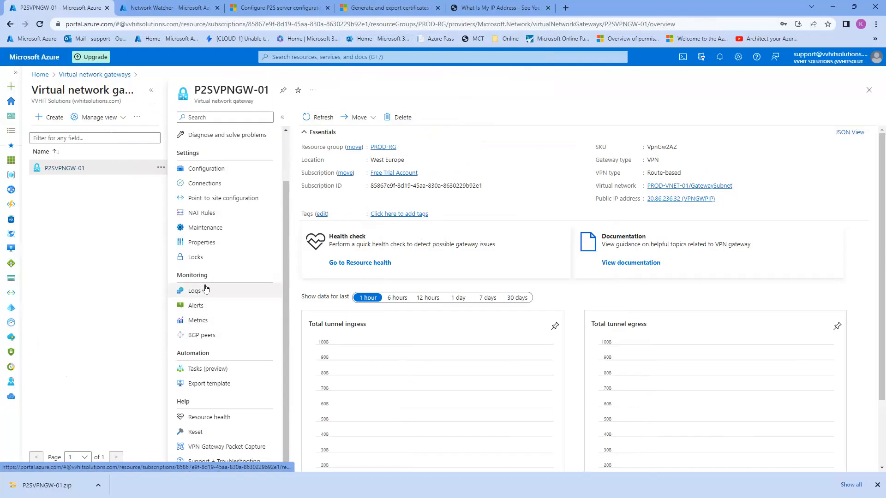
scroll(174, 250, up, 3)
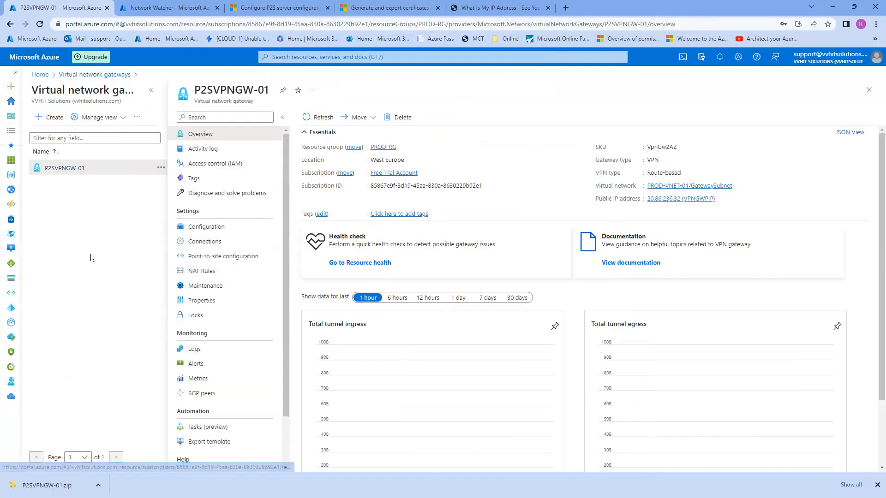
scroll(237, 304, down, 3)
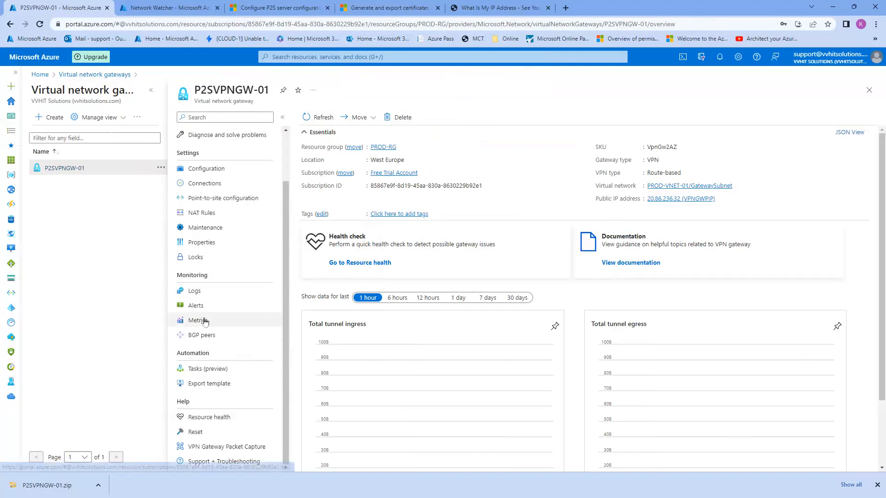
click(211, 294)
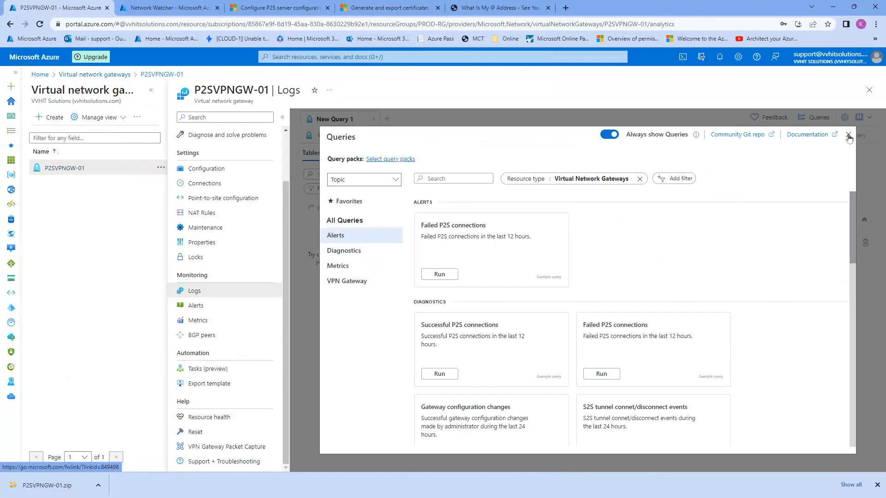
click(848, 134)
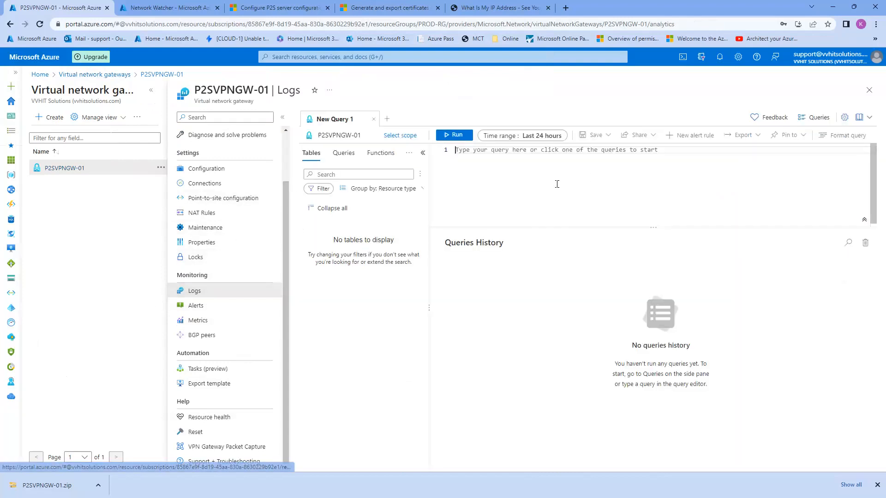
click(209, 326)
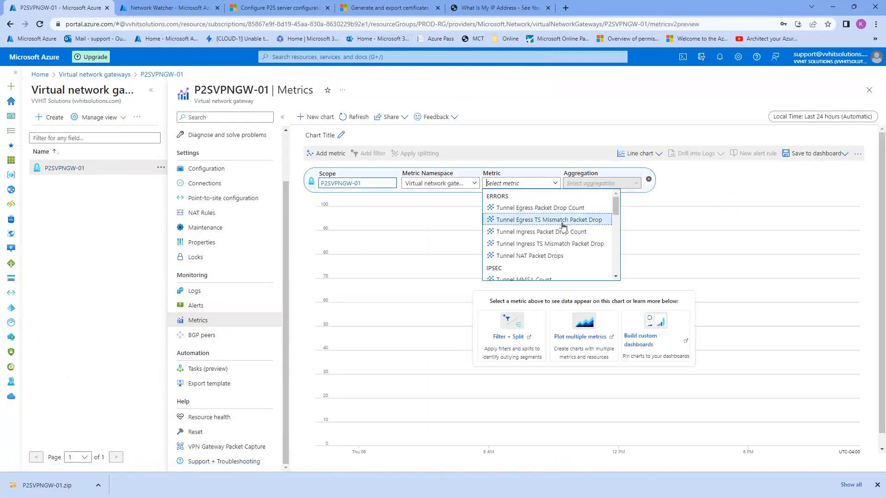
Chart Gateway P2S Bandwidth, then P2S Connection Count (showing 0), and return to the gateway Overview
text(p)
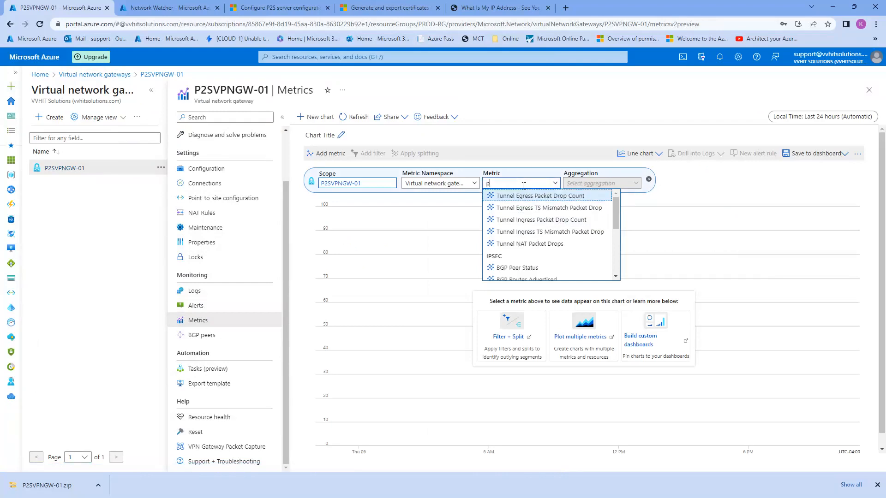
text(2S Bandwi...)
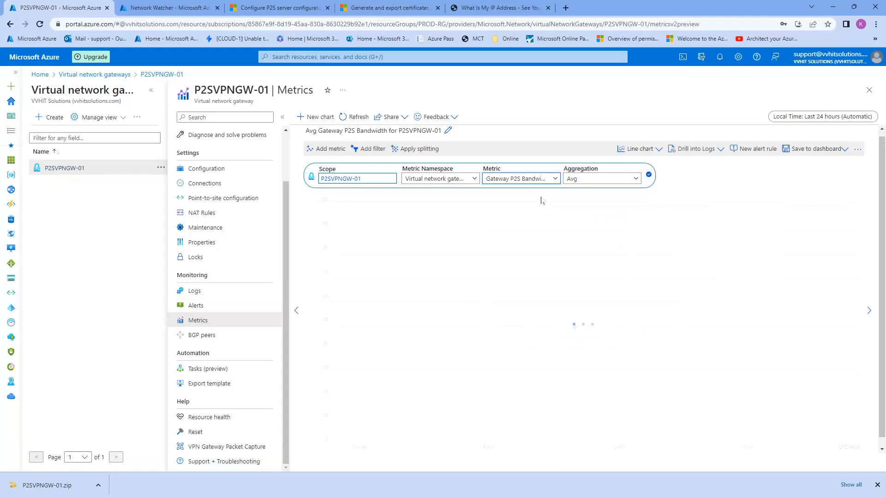
click(541, 200)
click(541, 180)
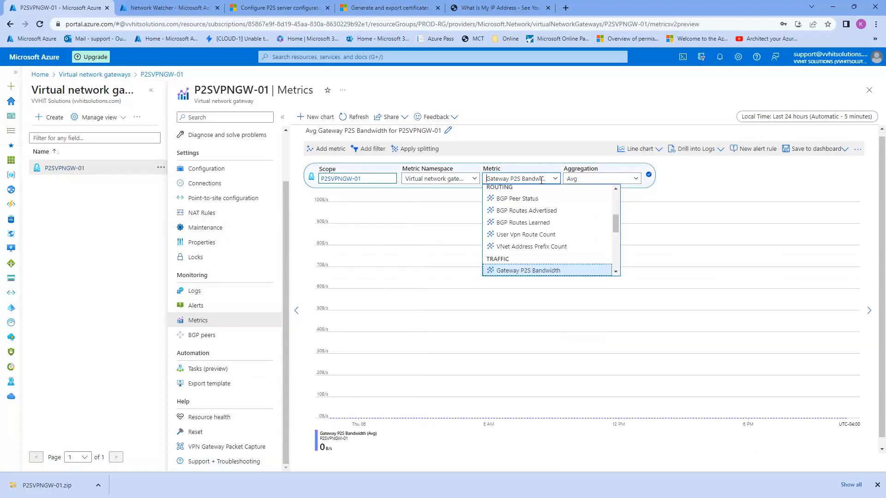
scroll(519, 256, down, 1)
click(522, 252)
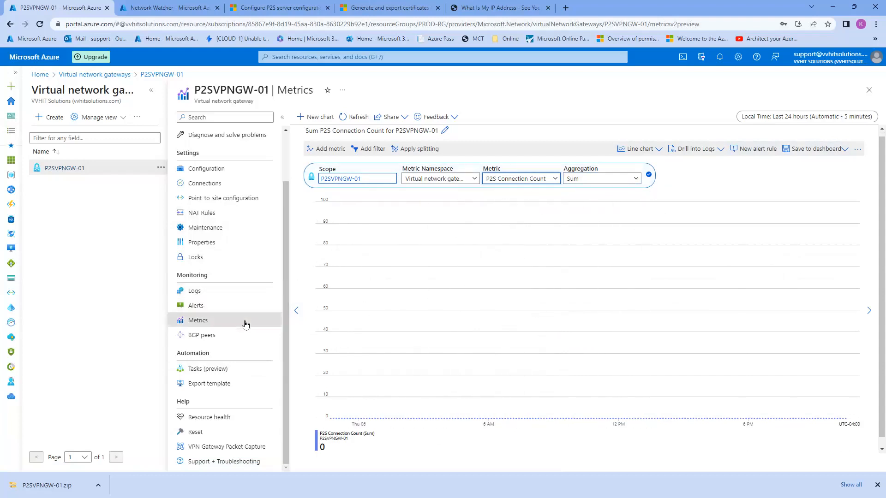
scroll(248, 390, up, 2)
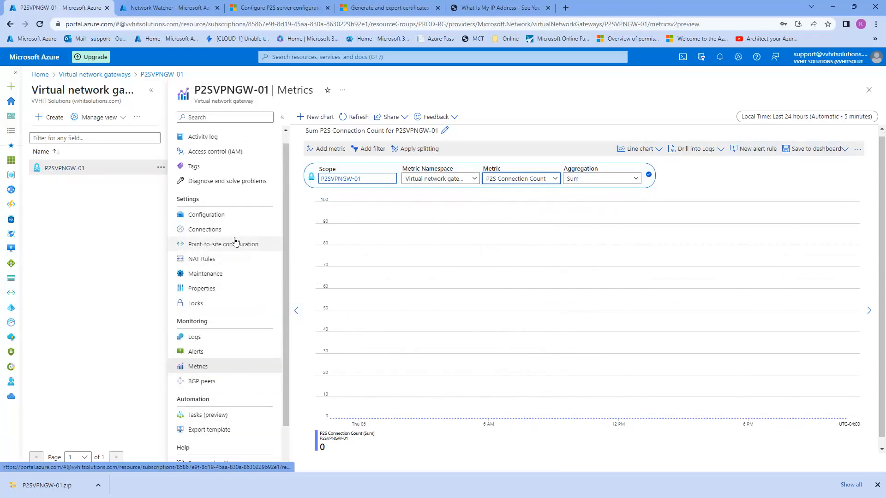
scroll(235, 240, up, 1)
click(199, 134)
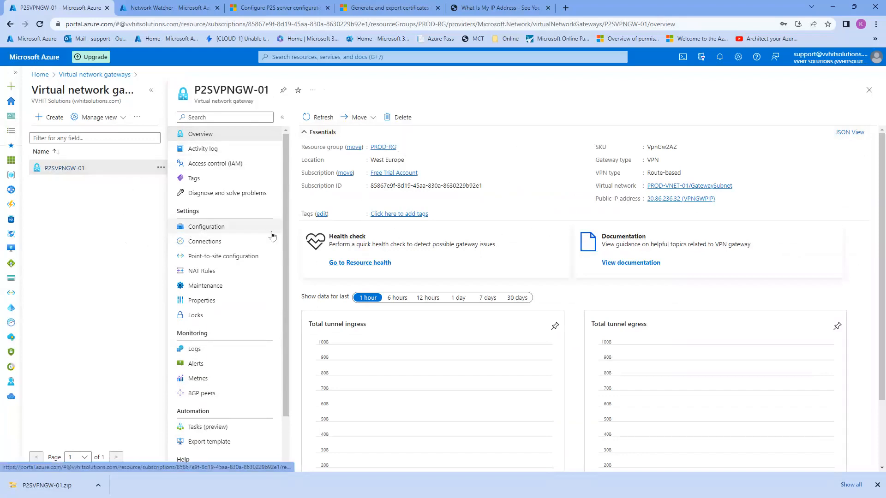
scroll(530, 299, down, 1)
scroll(531, 299, down, 1)
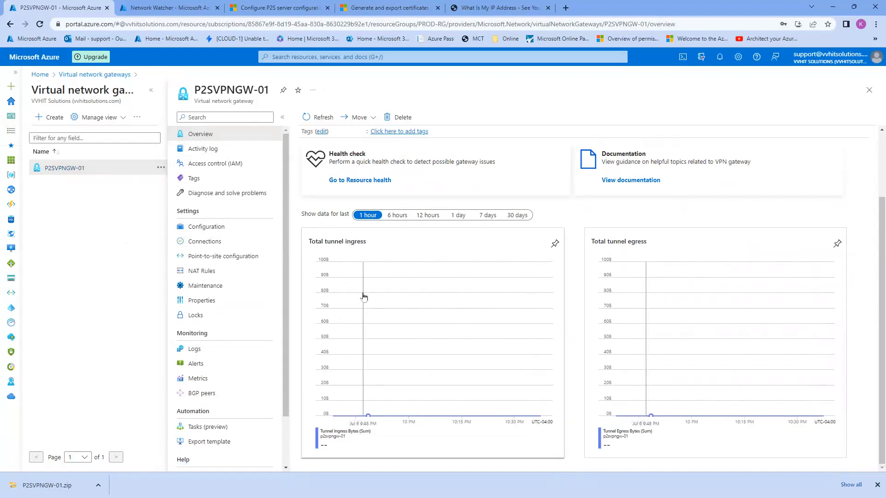
scroll(475, 307, up, 3)
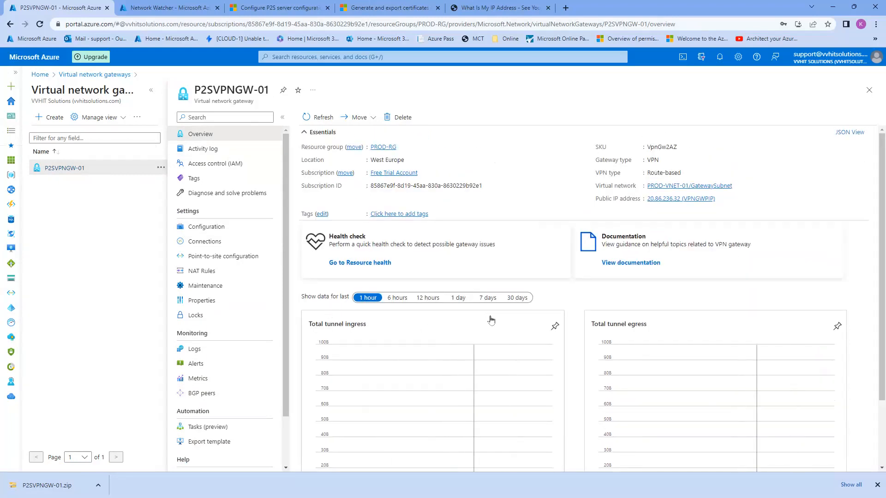